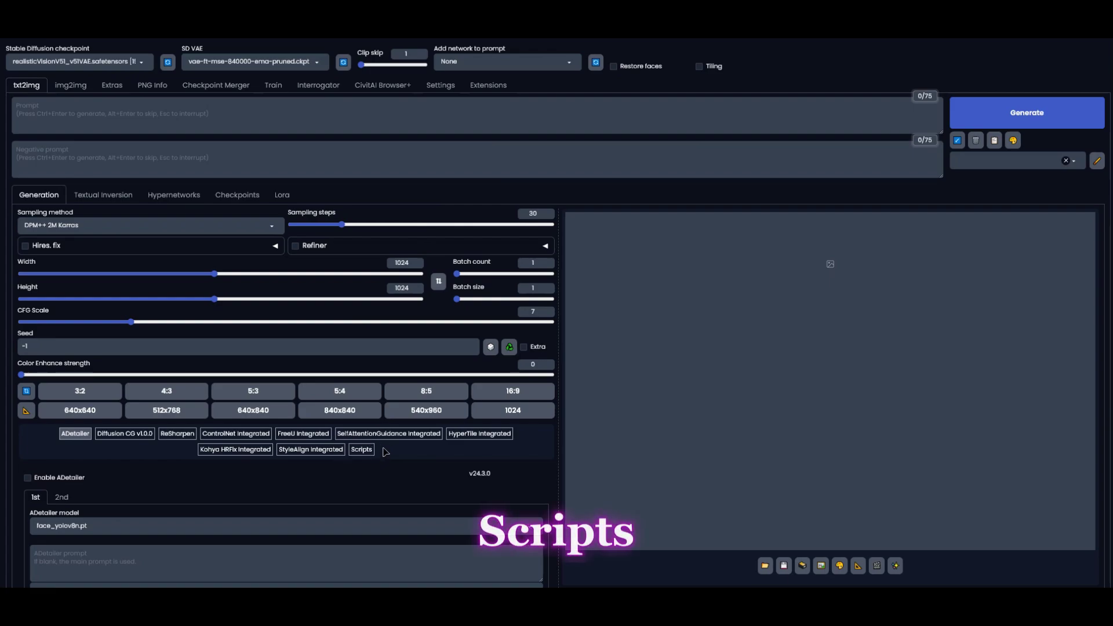
- Choose the "Prompts from file or textbox" script and load a prompt file into the list of prompt inputs, reviewing its lines
{"action": "left_click", "coordinate": [354, 453]}
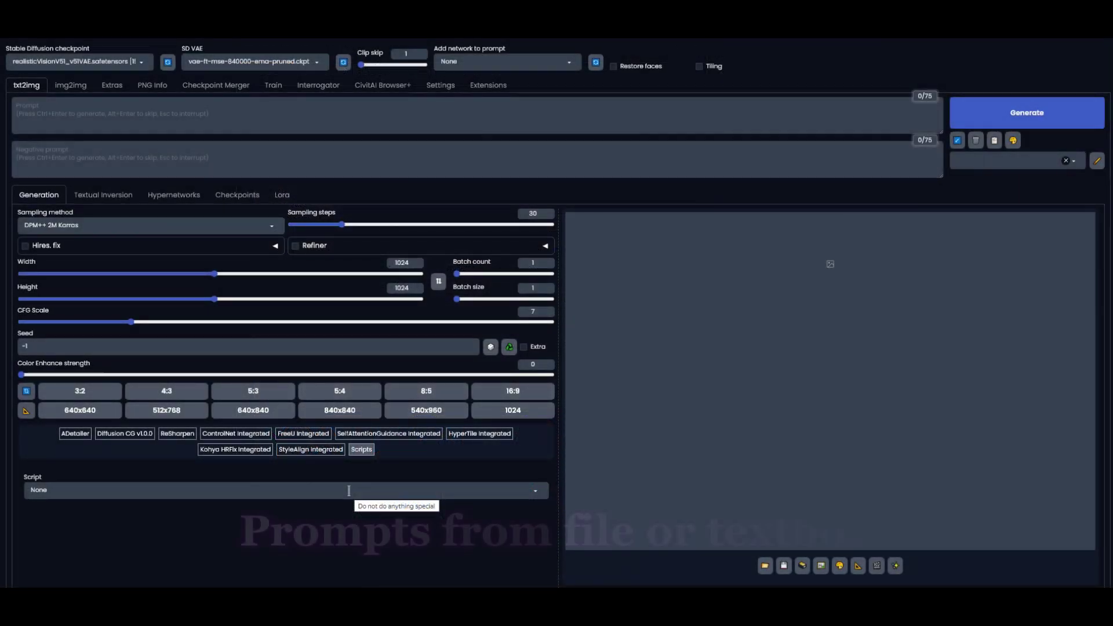
{"action": "left_click", "coordinate": [348, 491]}
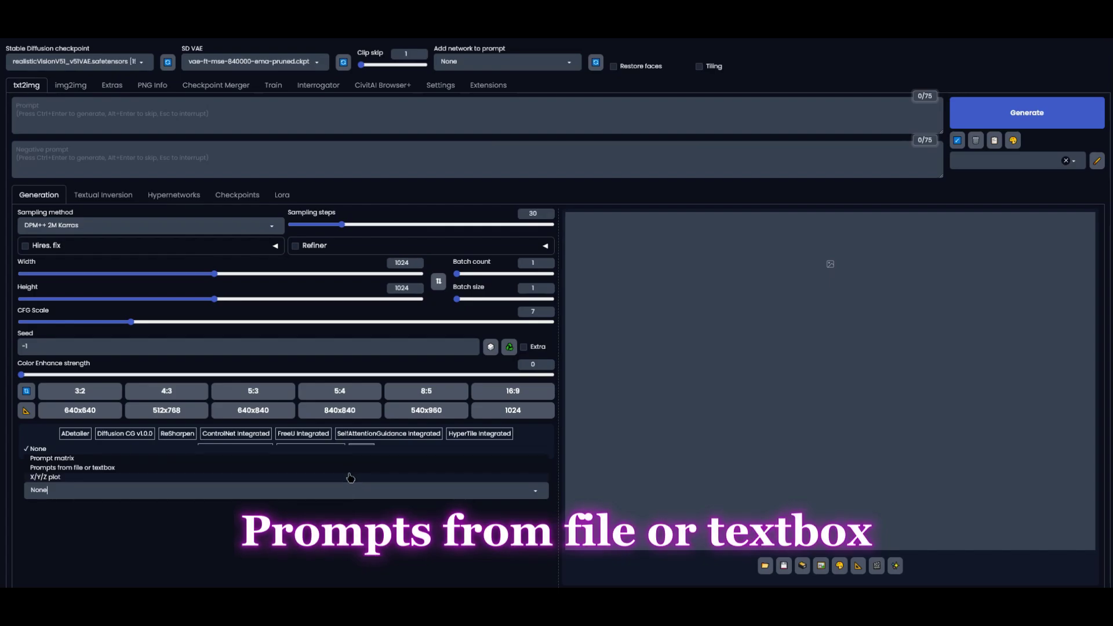
{"action": "left_click", "coordinate": [350, 467]}
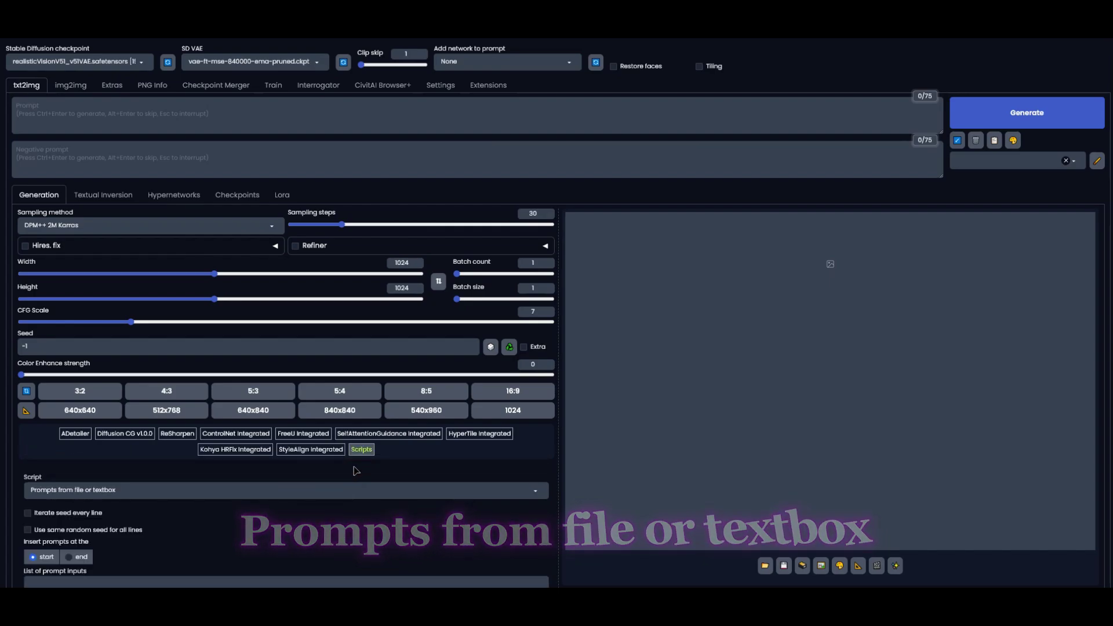
{"action": "scroll", "coordinate": [352, 475], "scroll_direction": "down", "scroll_amount": 2}
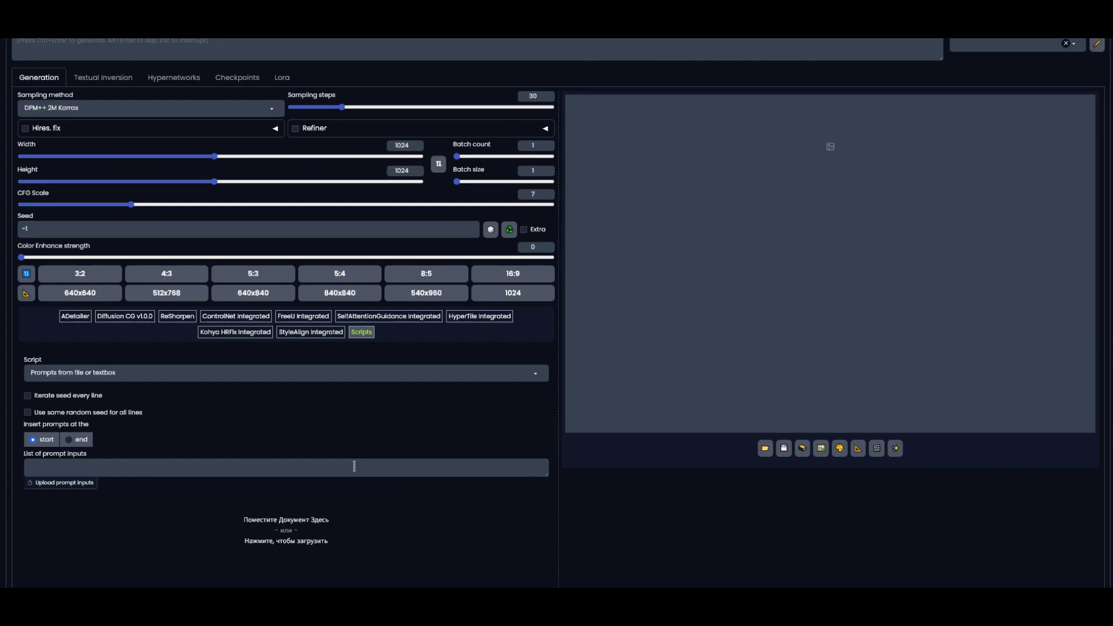
{"action": "left_click_drag", "start_coordinate": [1021, 580], "coordinate": [335, 516]}
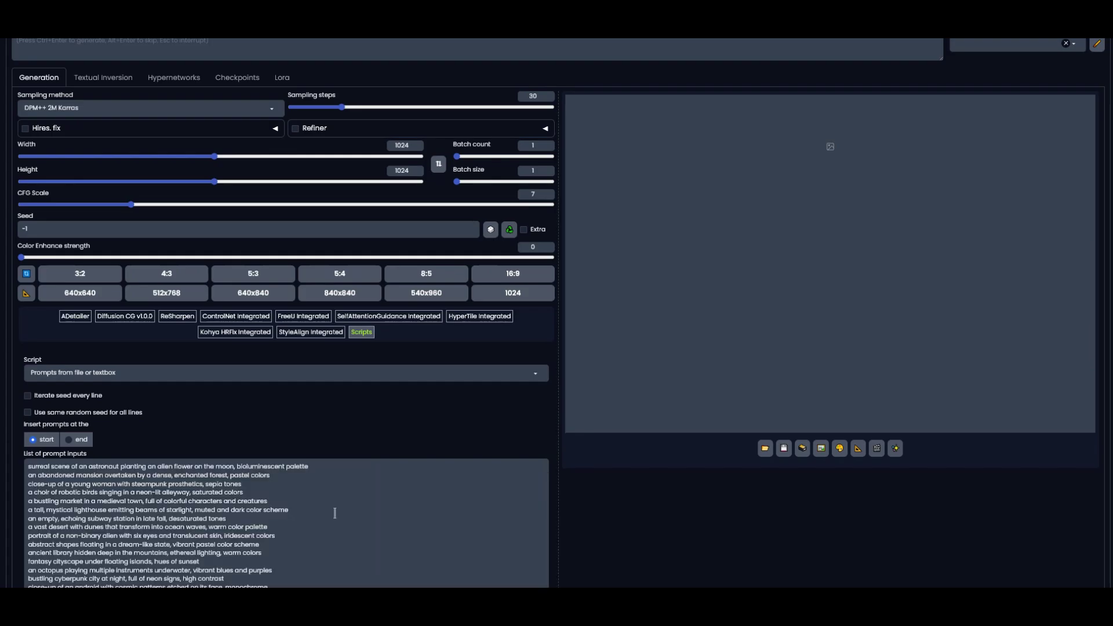
{"action": "scroll", "coordinate": [335, 511], "scroll_direction": "down", "scroll_amount": 8}
{"action": "scroll", "coordinate": [336, 507], "scroll_direction": "down", "scroll_amount": 10}
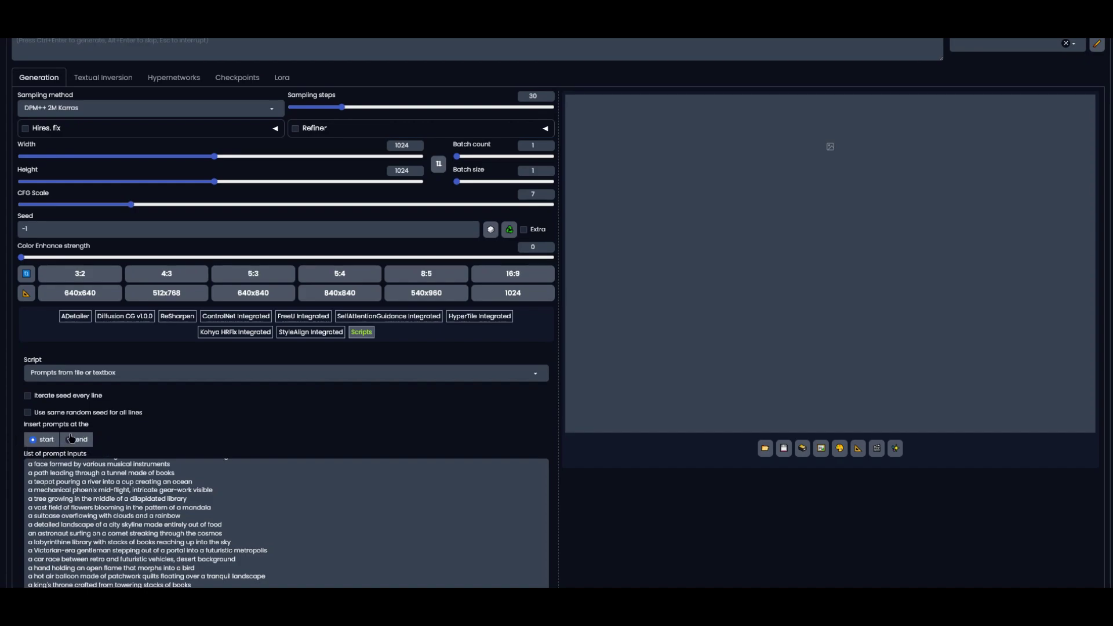
- Switch the script to Prompt matrix and enter the prompt "woman | blond | smiling | style steampunk"
{"action": "left_click", "coordinate": [76, 373]}
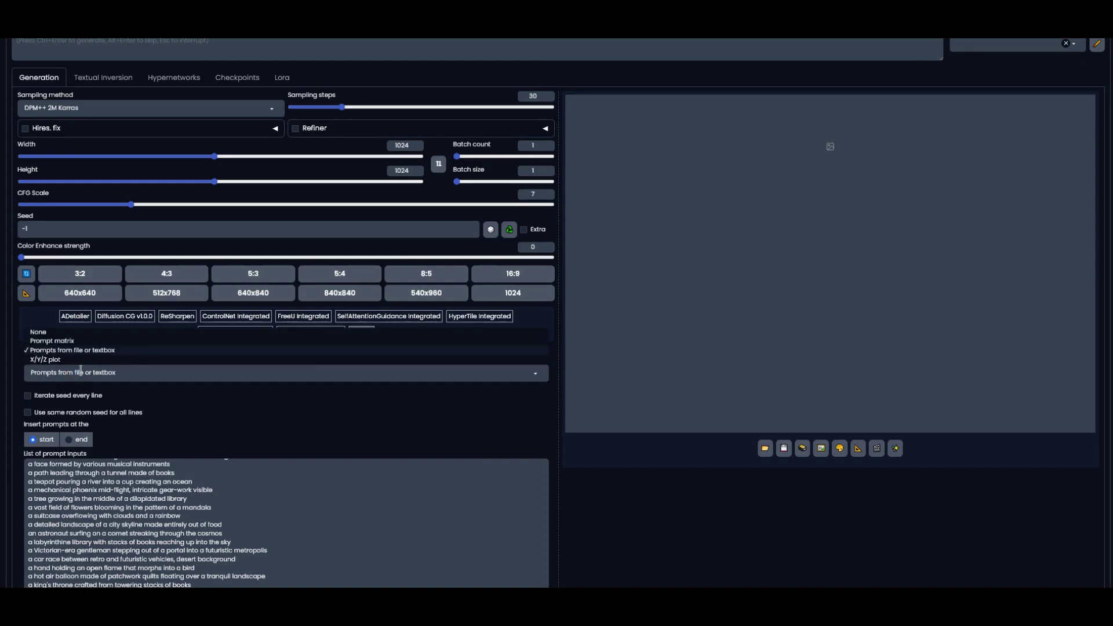
{"action": "left_click", "coordinate": [68, 342]}
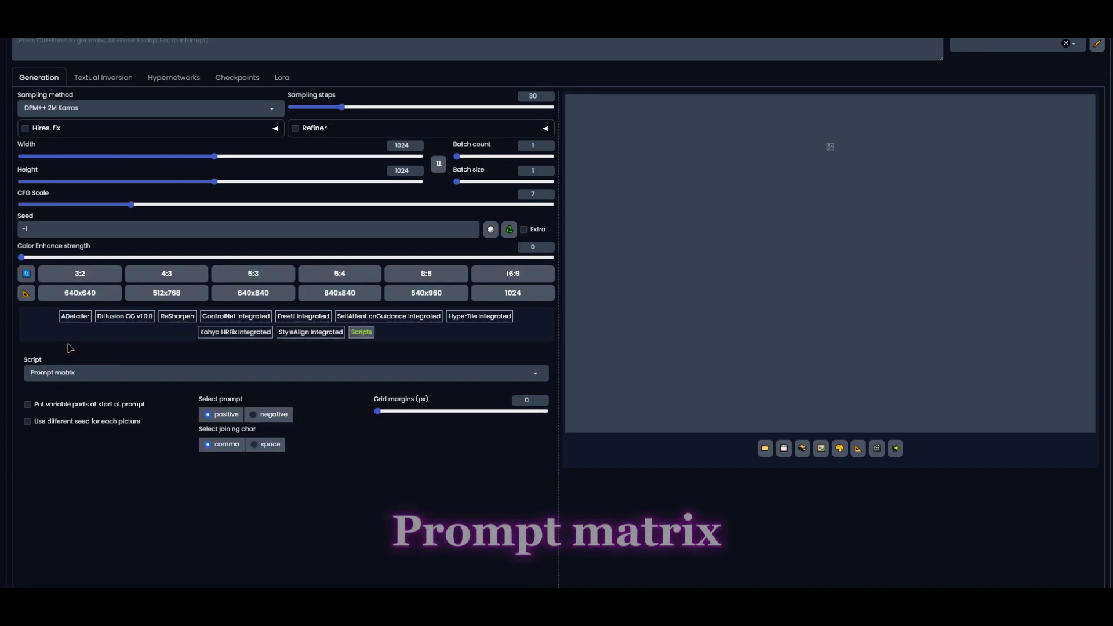
{"action": "scroll", "coordinate": [70, 347], "scroll_direction": "up", "scroll_amount": 2}
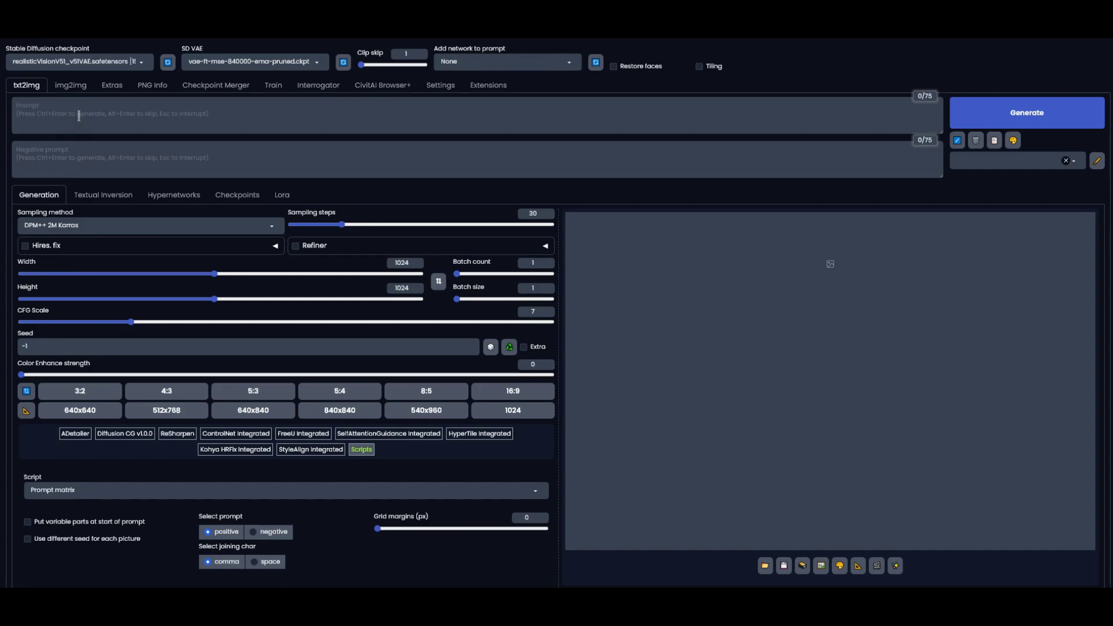
{"action": "type", "text": "woman | blond | smiling | style steampunk"}
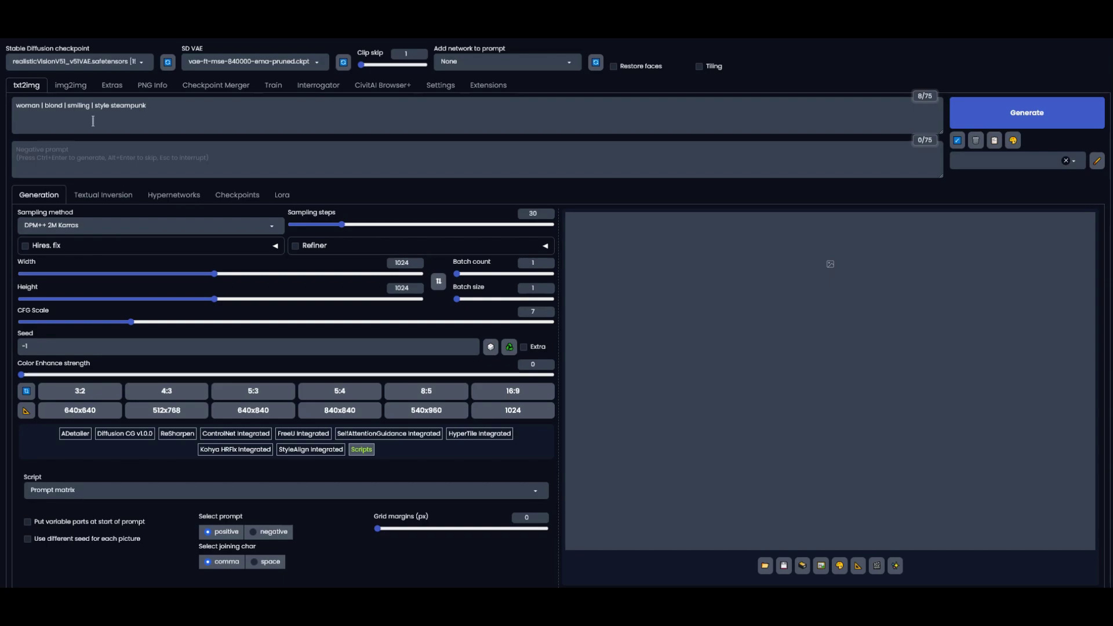
{"action": "left_click", "coordinate": [165, 411]}
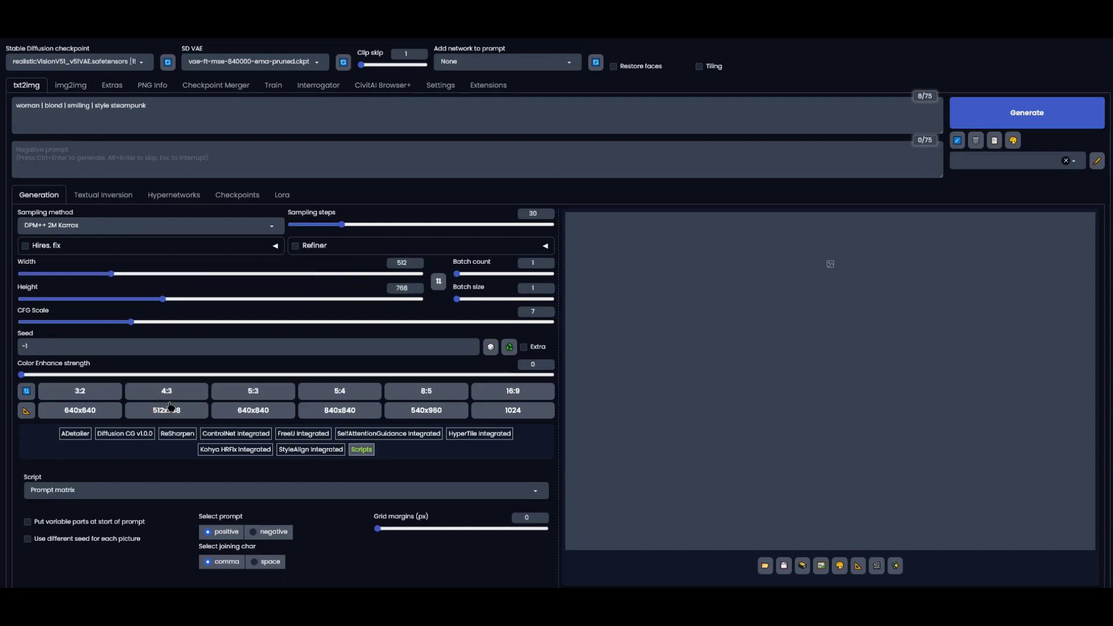
{"action": "left_click", "coordinate": [1027, 120]}
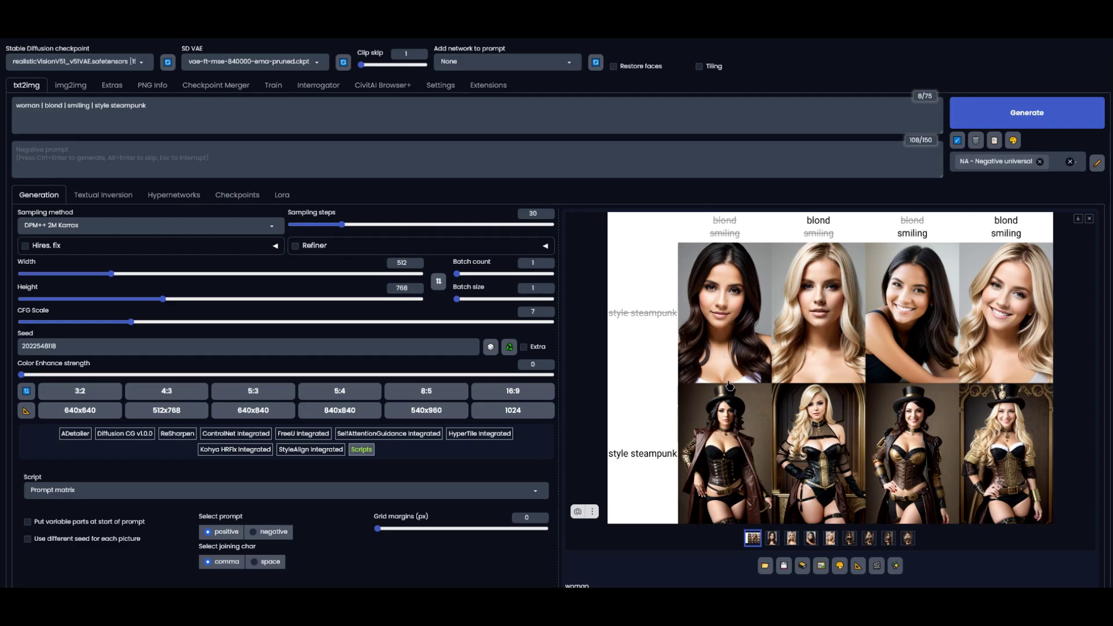
- Examine each image of the generated matrix together with the prompt combination listed in its generation details
{"action": "left_click", "coordinate": [771, 538]}
{"action": "scroll", "coordinate": [690, 436], "scroll_direction": "down", "scroll_amount": 2}
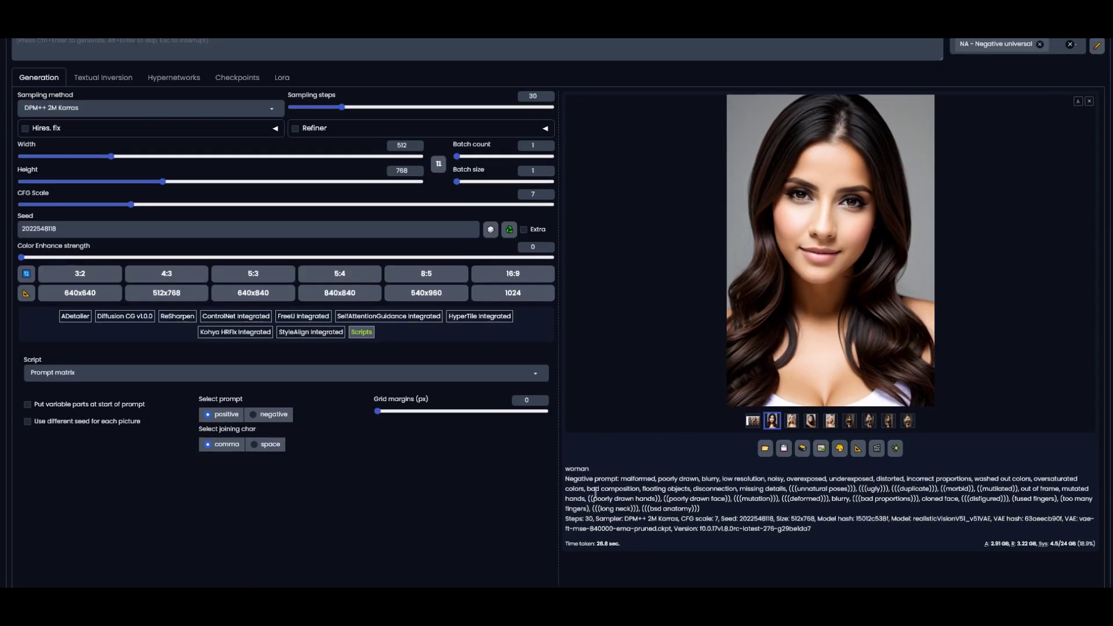
{"action": "left_click", "coordinate": [792, 422]}
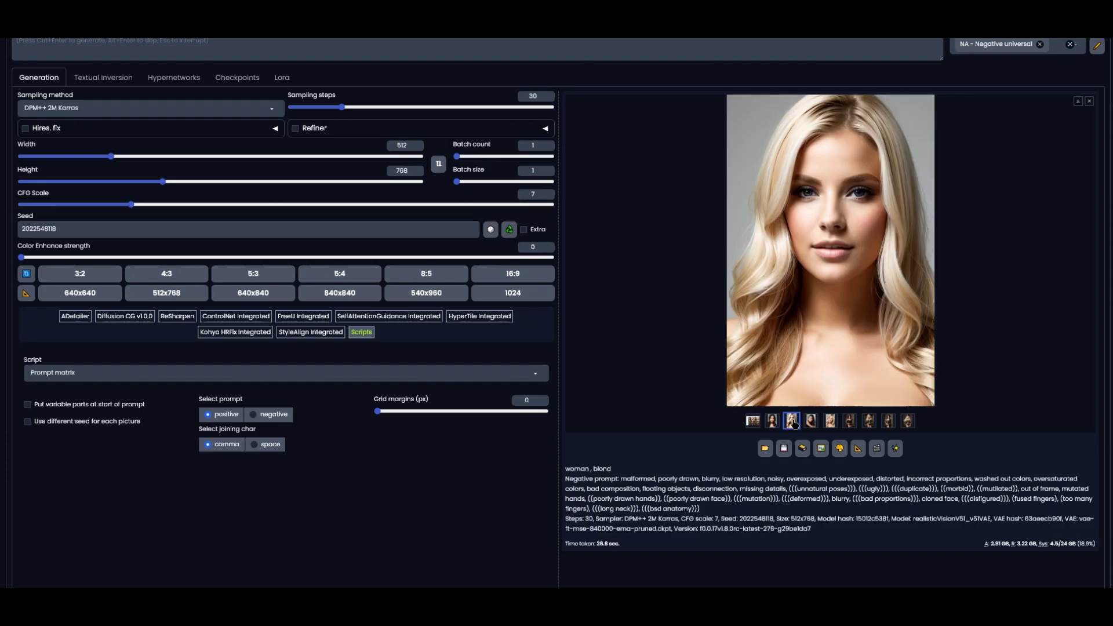
{"action": "left_click", "coordinate": [814, 426]}
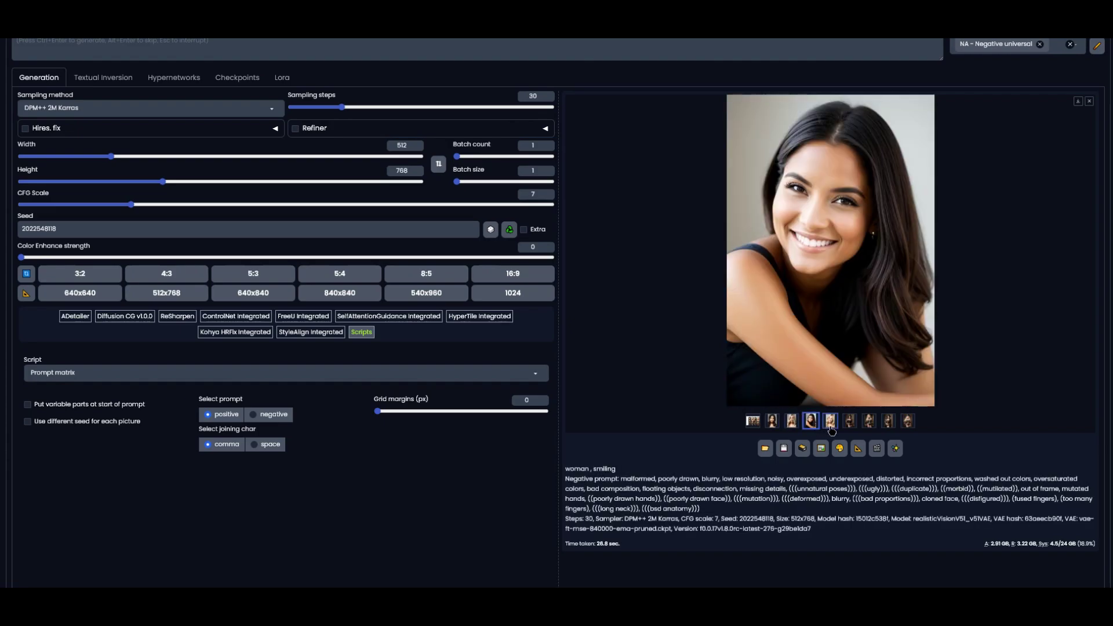
{"action": "left_click", "coordinate": [832, 428]}
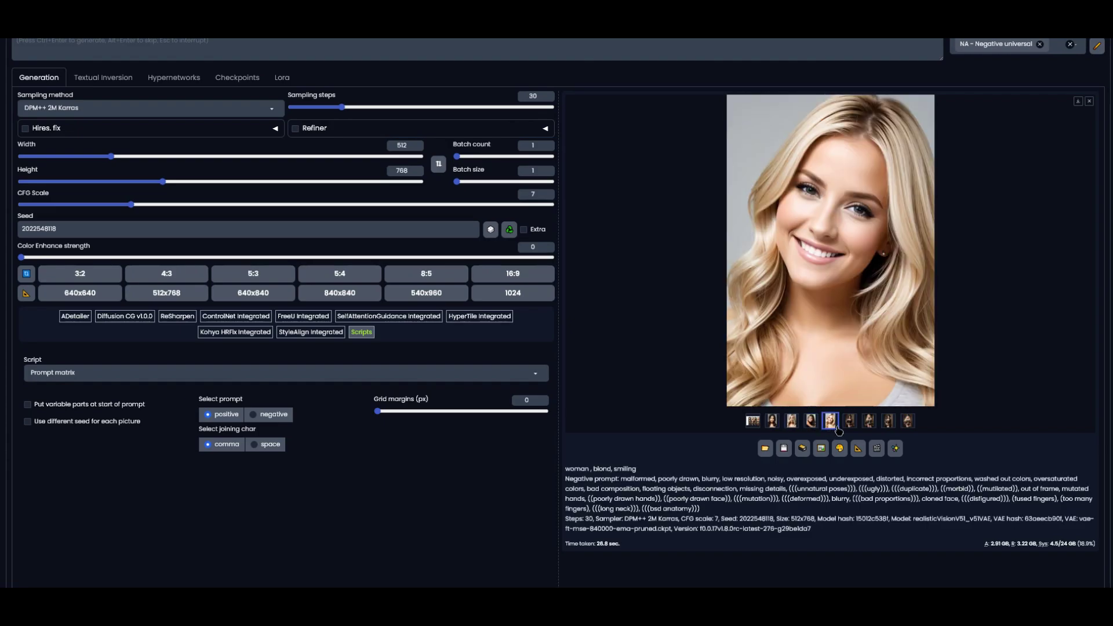
{"action": "left_click", "coordinate": [850, 426]}
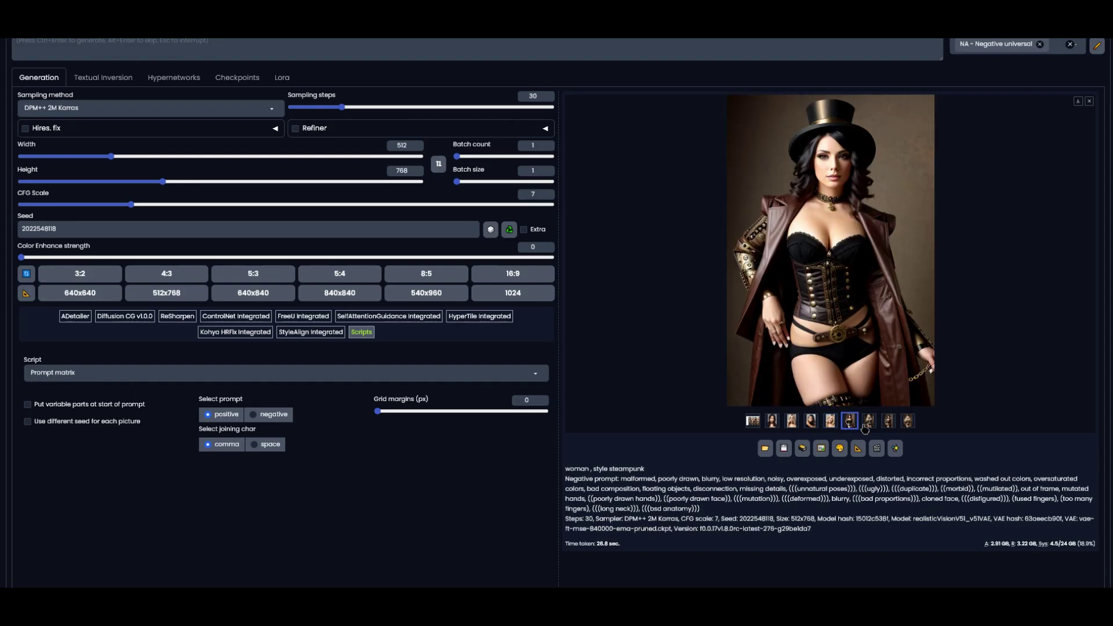
{"action": "left_click", "coordinate": [870, 426]}
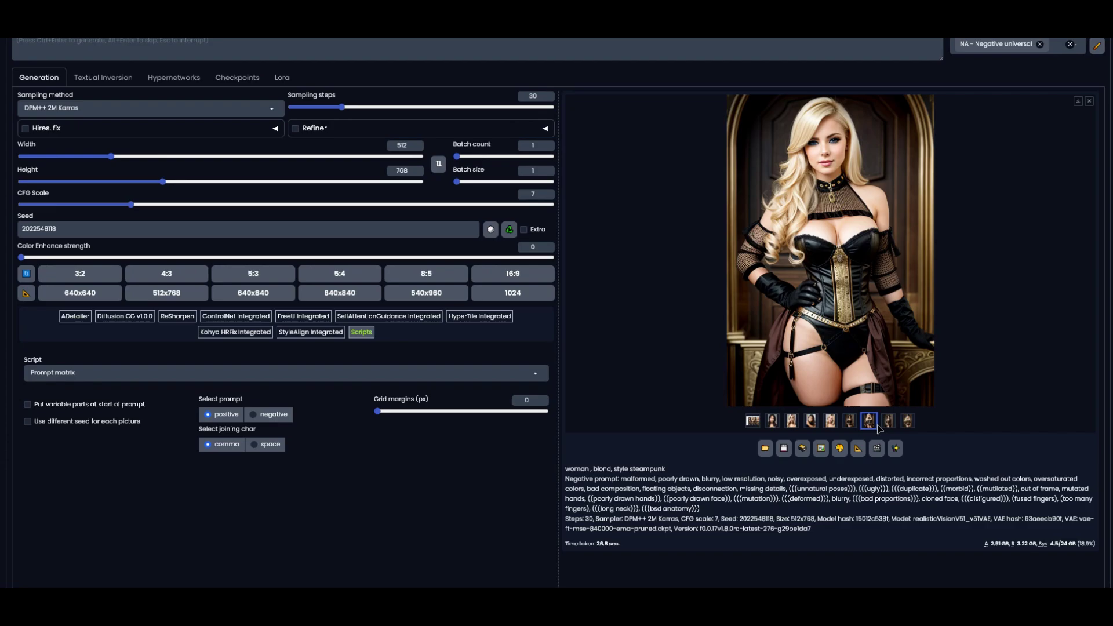
{"action": "left_click", "coordinate": [888, 426]}
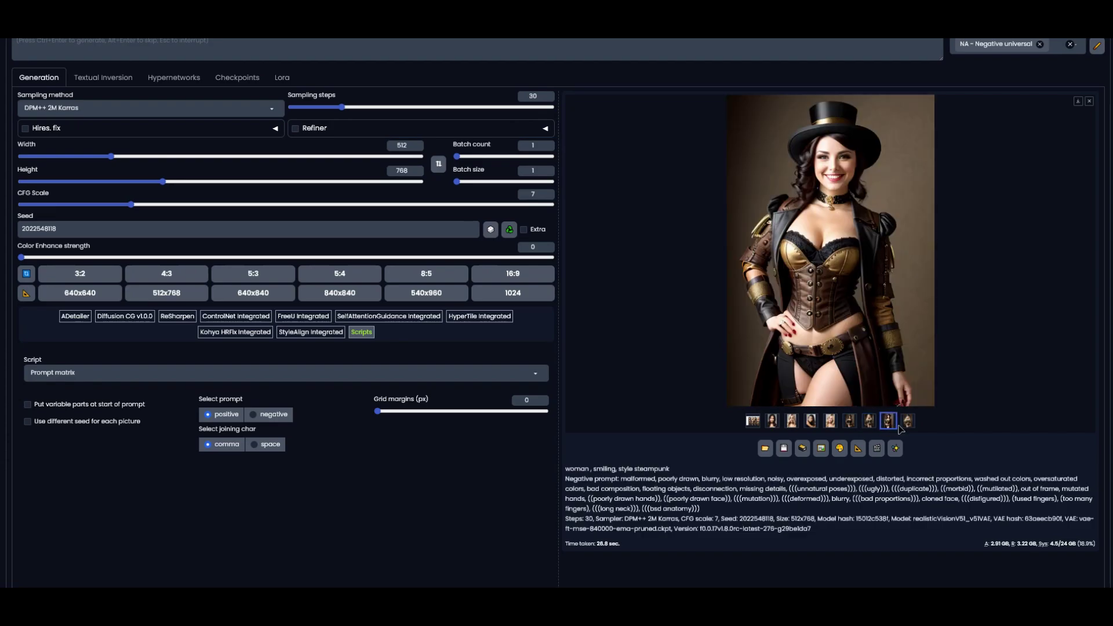
{"action": "left_click", "coordinate": [908, 427]}
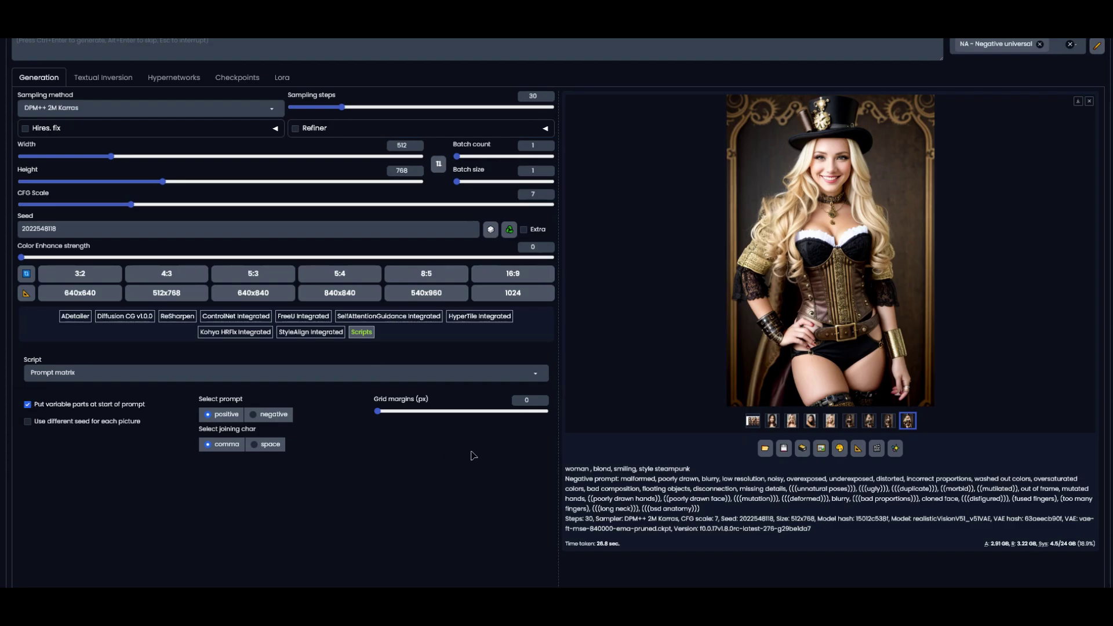
- Enable "Put variable parts at start of prompt" and regenerate the prompt matrix
{"action": "key", "text": "ctrl+Return"}
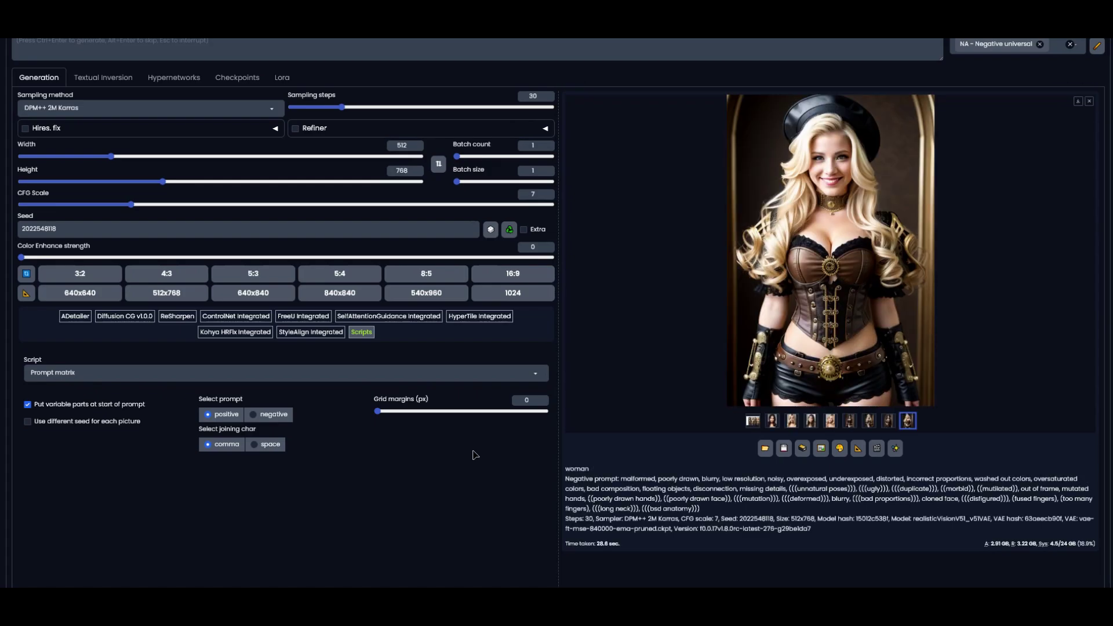
- Go through the regenerated images one by one, checking the word order of the prompt in each one's generation details
{"action": "left_click", "coordinate": [774, 422]}
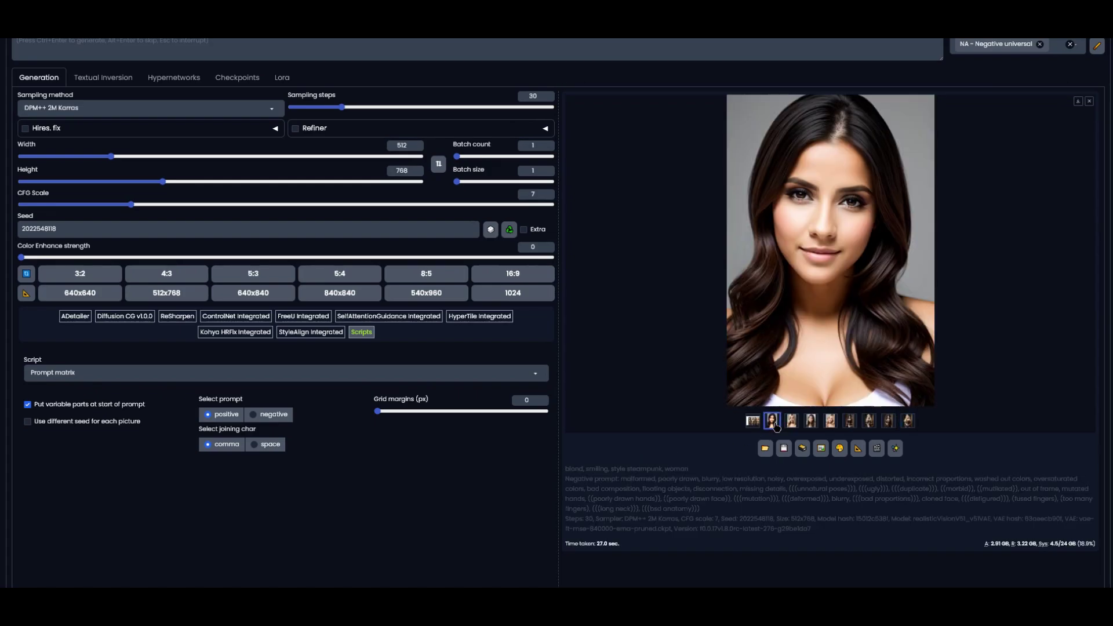
{"action": "left_click", "coordinate": [794, 423]}
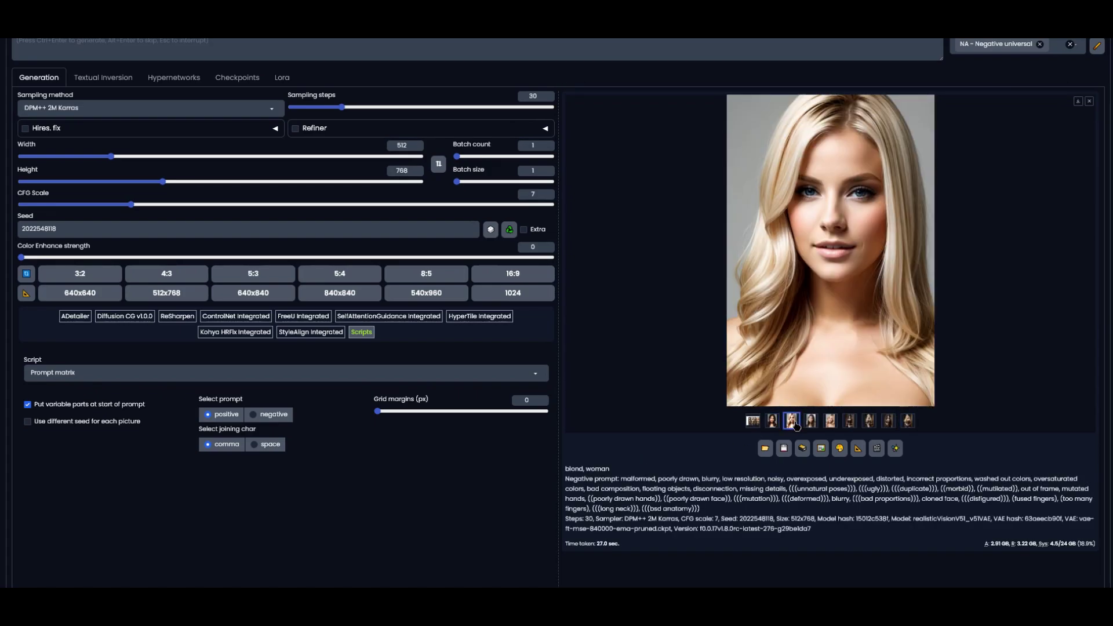
{"action": "left_click", "coordinate": [811, 425]}
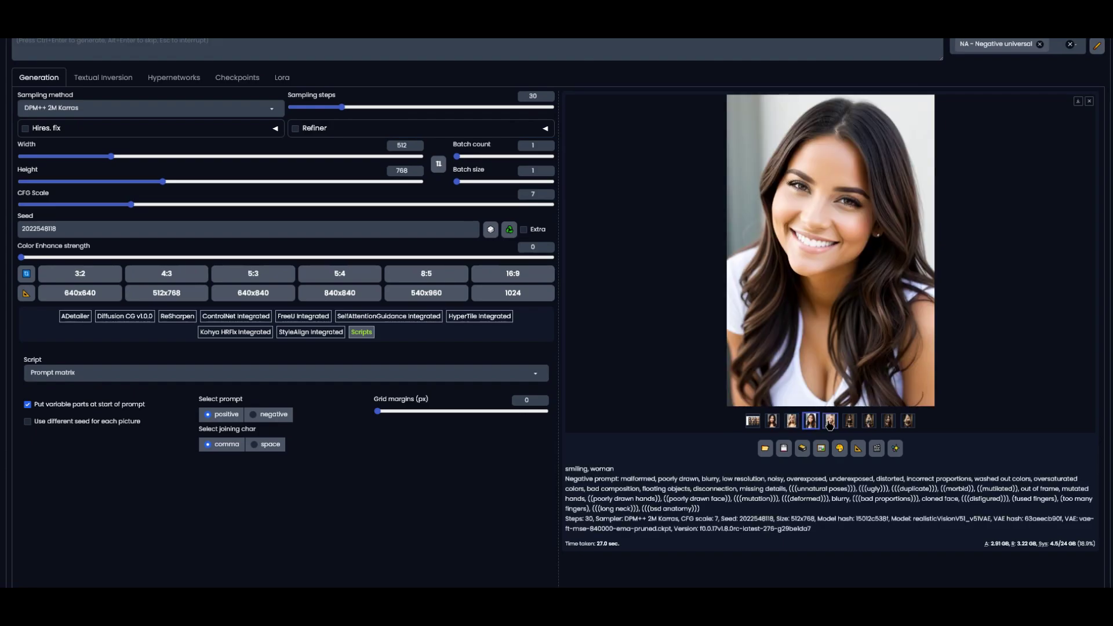
{"action": "left_click", "coordinate": [830, 424]}
{"action": "left_click", "coordinate": [849, 423]}
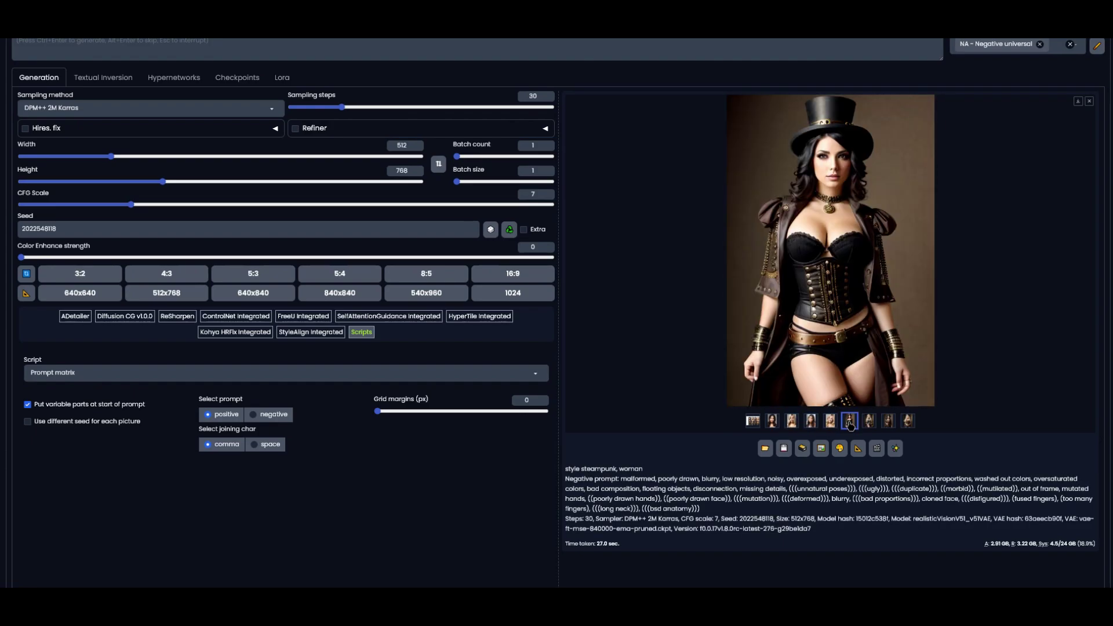
{"action": "left_click", "coordinate": [869, 424]}
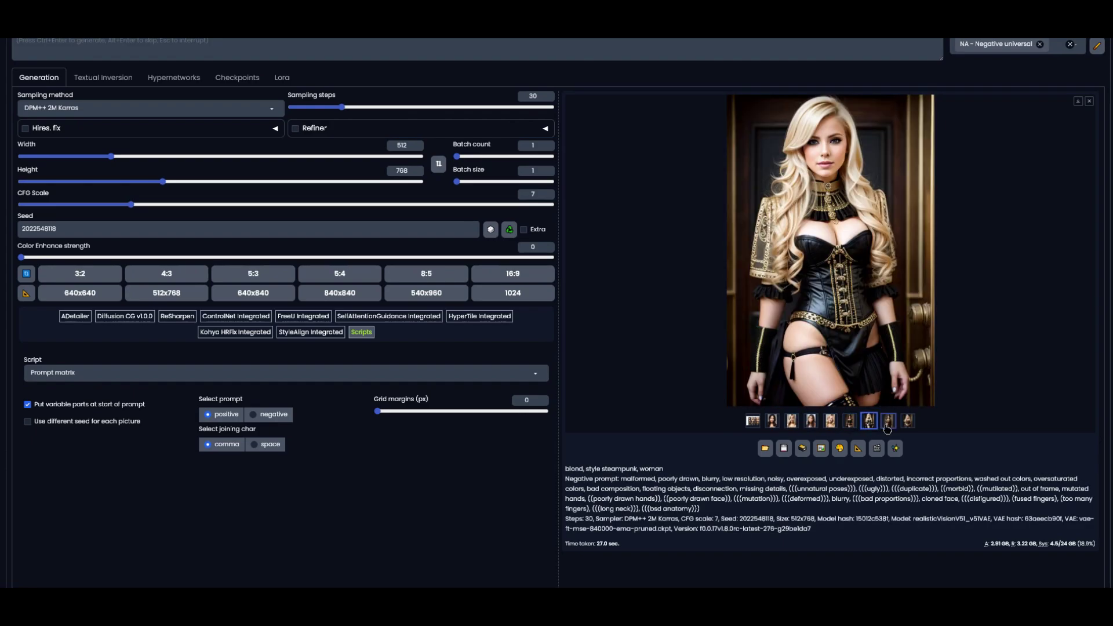
{"action": "left_click", "coordinate": [887, 422]}
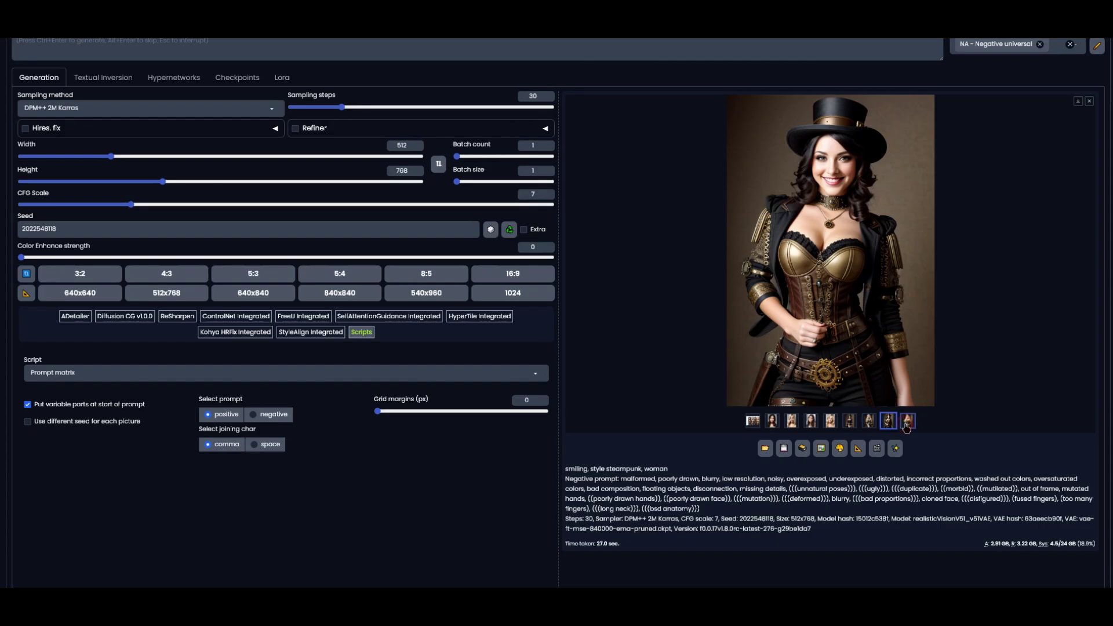
{"action": "left_click", "coordinate": [908, 425]}
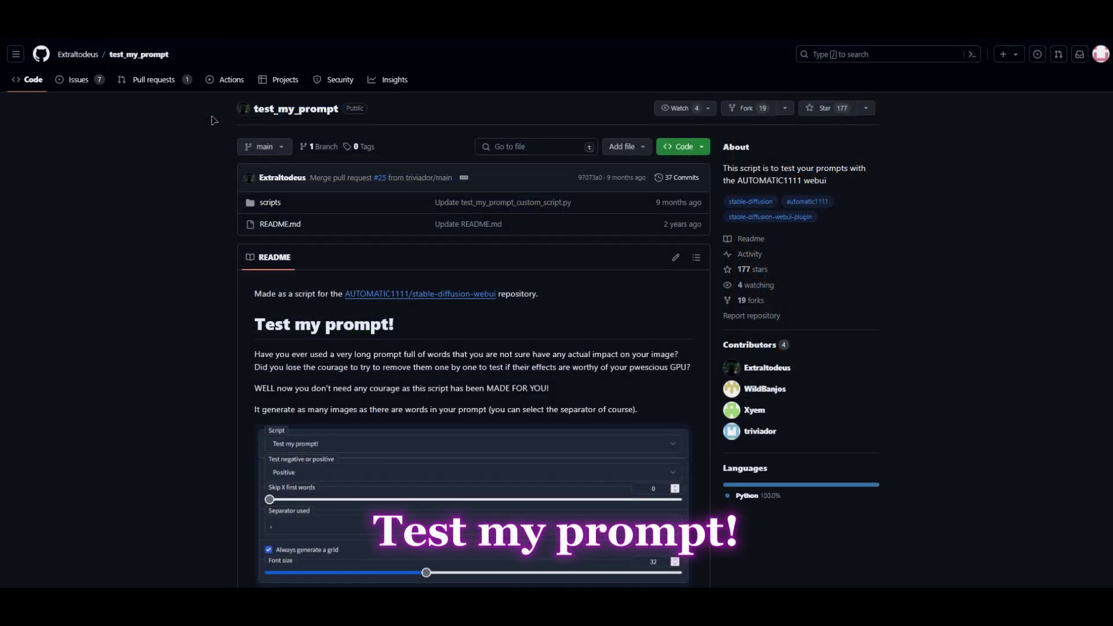
- On the test_my_prompt GitHub page, read the README's description, installation note and the example grids for positive and negative prompts
{"action": "scroll", "coordinate": [213, 120], "scroll_direction": "down", "scroll_amount": 3}
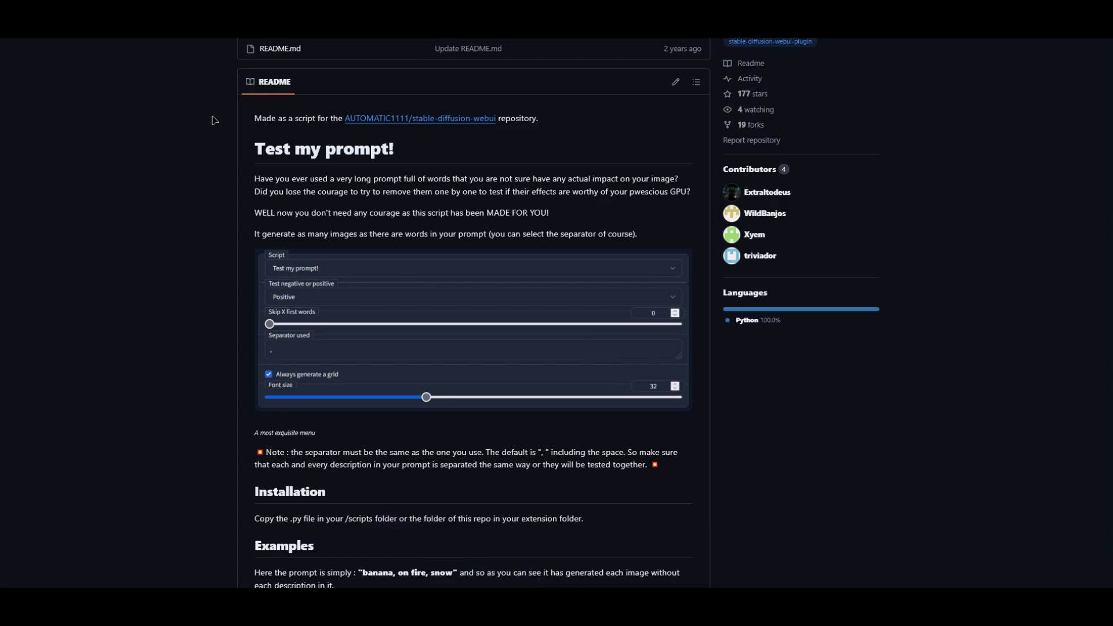
{"action": "scroll", "coordinate": [213, 120], "scroll_direction": "down", "scroll_amount": 6}
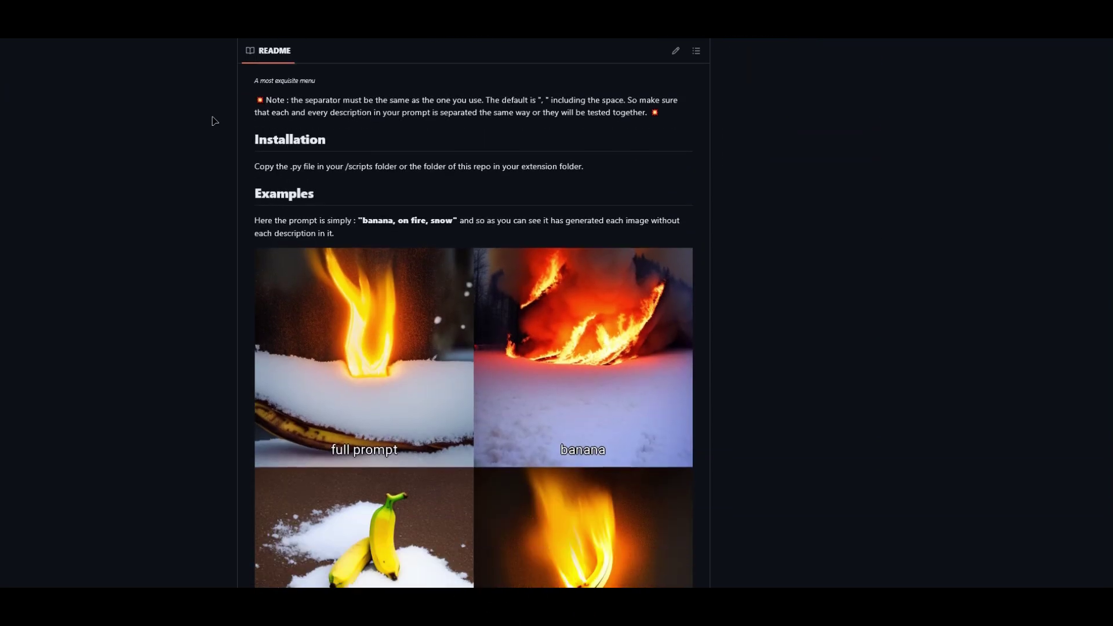
{"action": "scroll", "coordinate": [215, 120], "scroll_direction": "down", "scroll_amount": 3}
{"action": "scroll", "coordinate": [215, 122], "scroll_direction": "down", "scroll_amount": 1}
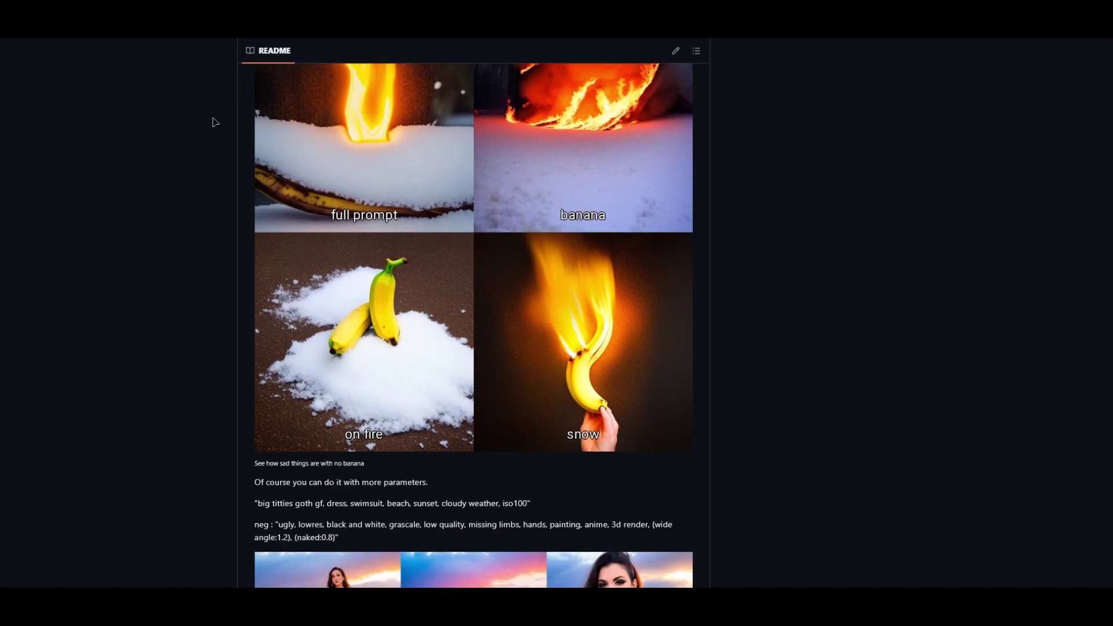
{"action": "scroll", "coordinate": [215, 121], "scroll_direction": "down", "scroll_amount": 2}
{"action": "scroll", "coordinate": [215, 123], "scroll_direction": "down", "scroll_amount": 5}
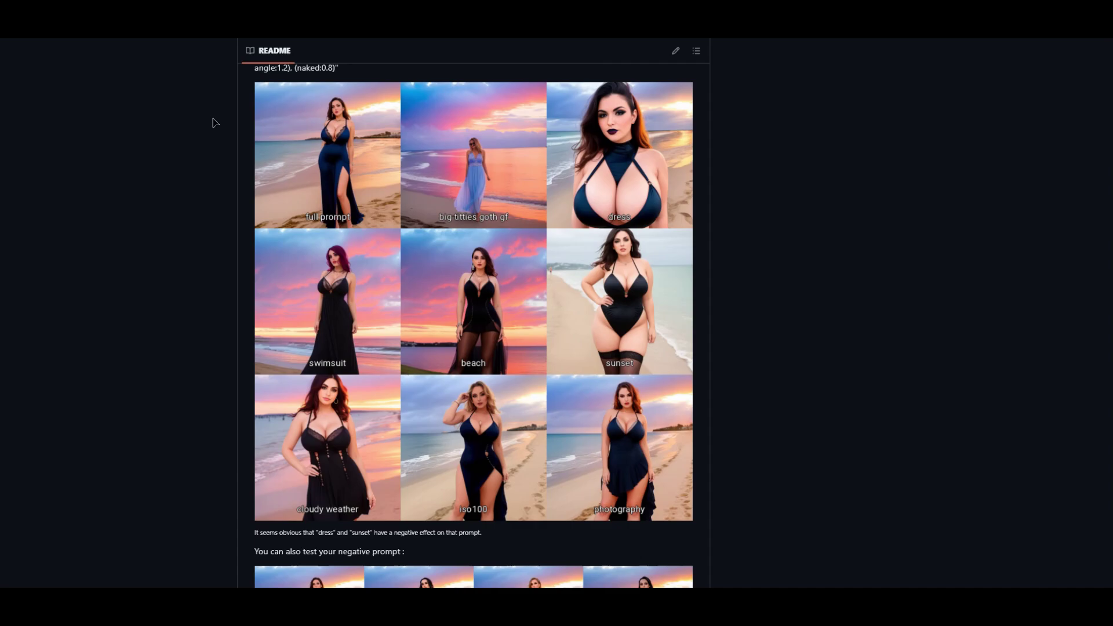
{"action": "scroll", "coordinate": [216, 123], "scroll_direction": "down", "scroll_amount": 3}
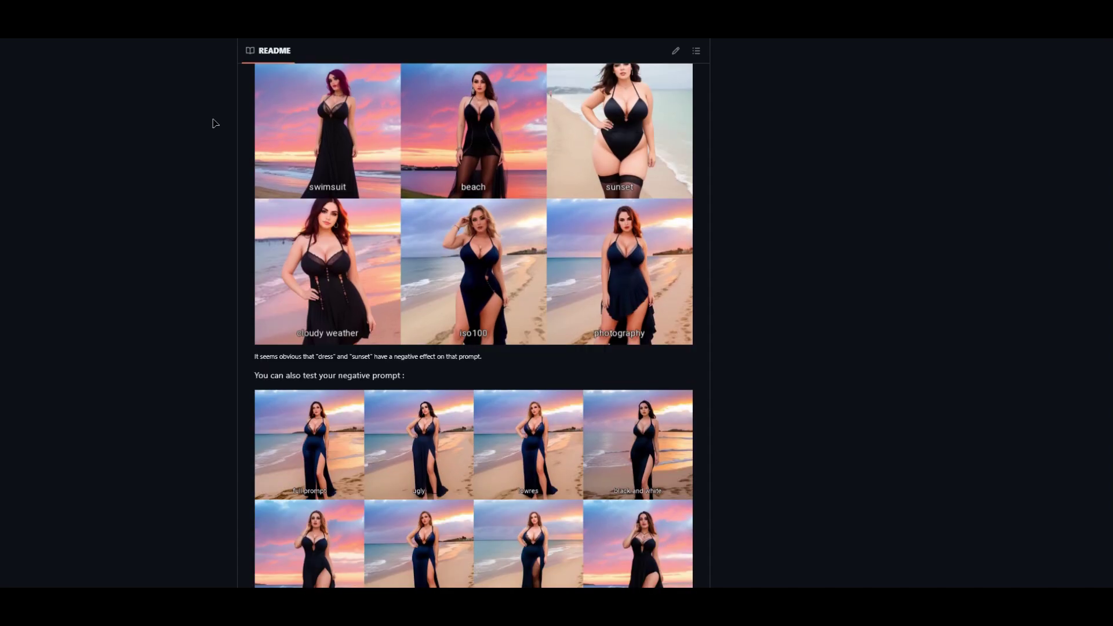
{"action": "scroll", "coordinate": [215, 123], "scroll_direction": "down", "scroll_amount": 9}
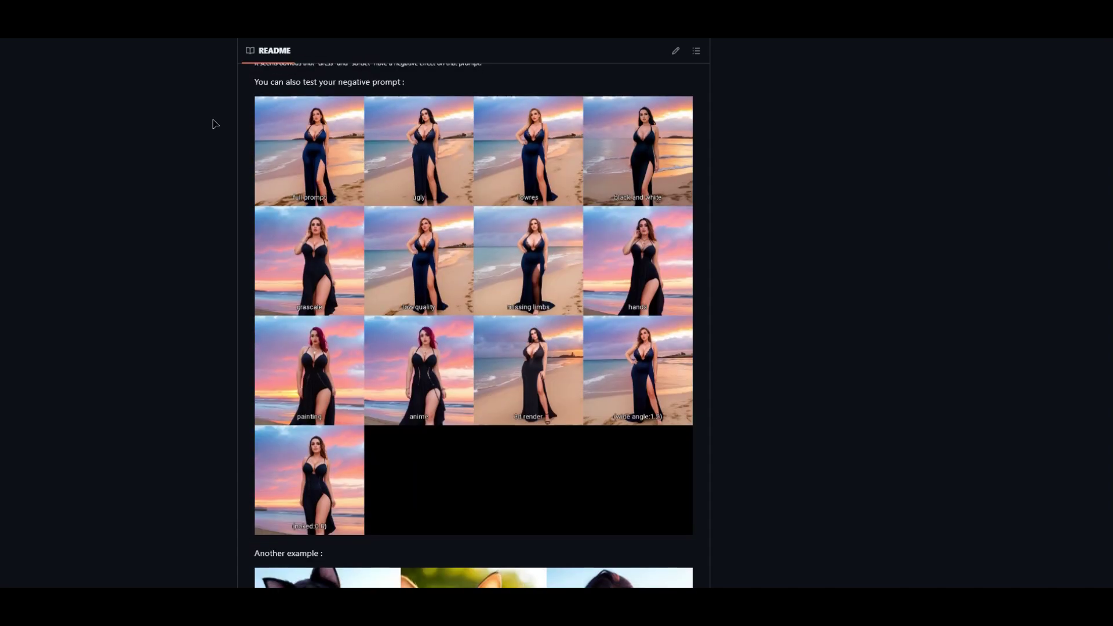
{"action": "scroll", "coordinate": [214, 122], "scroll_direction": "down", "scroll_amount": 4}
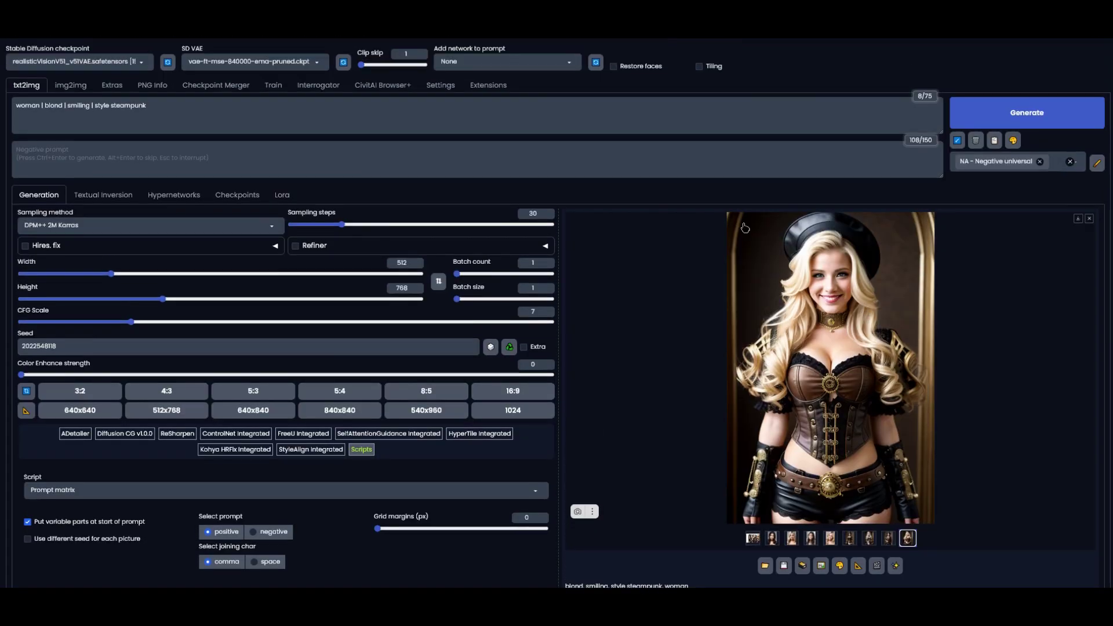
{"action": "left_click", "coordinate": [488, 87]}
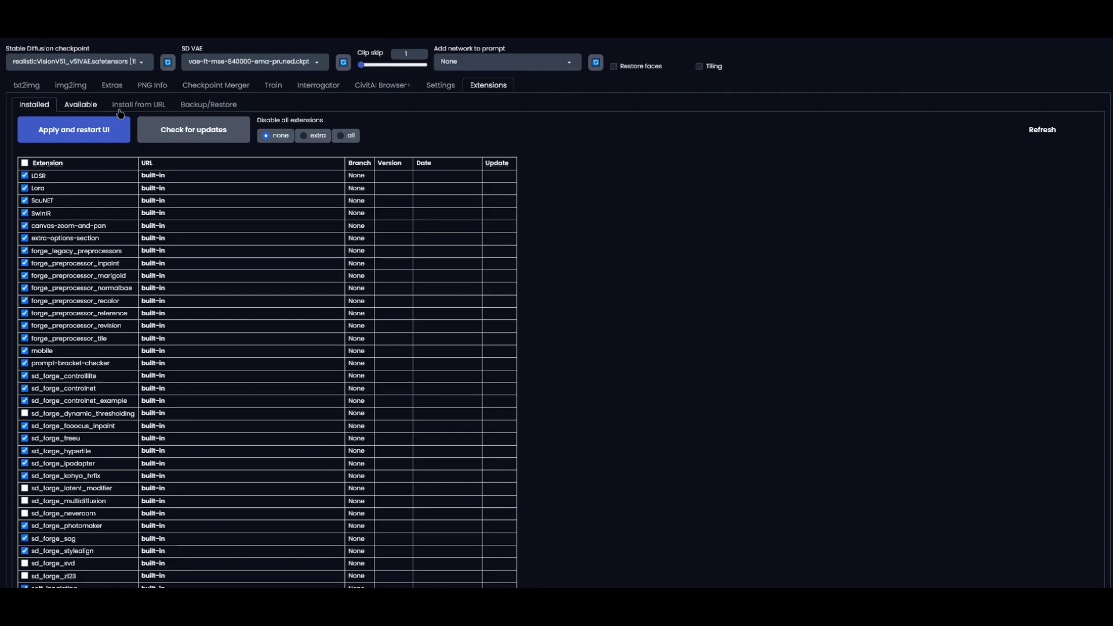
{"action": "left_click", "coordinate": [139, 109]}
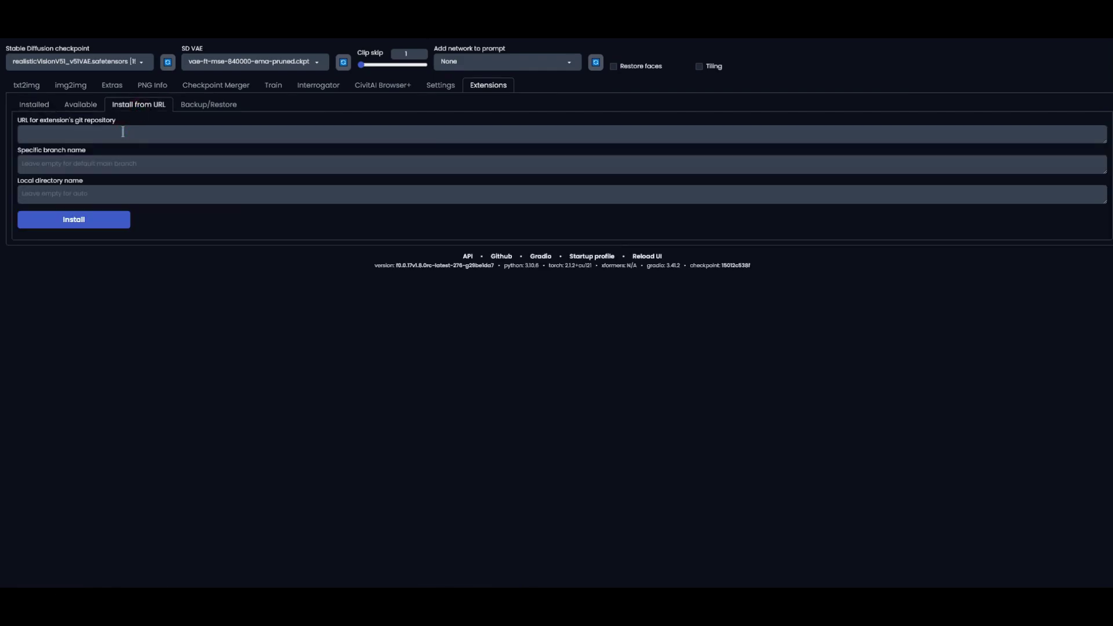
{"action": "left_click", "coordinate": [122, 132]}
{"action": "type", "text": "https://github.com/Extraltodeus/test_my_prompt.git"}
{"action": "left_click", "coordinate": [74, 219]}
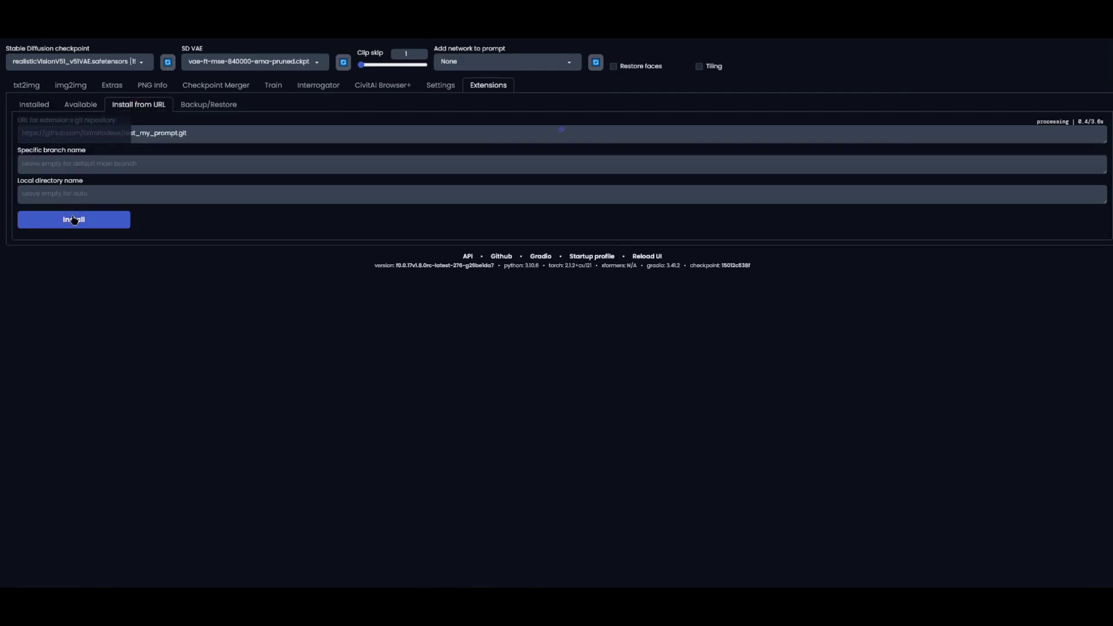
{"action": "left_click", "coordinate": [35, 105]}
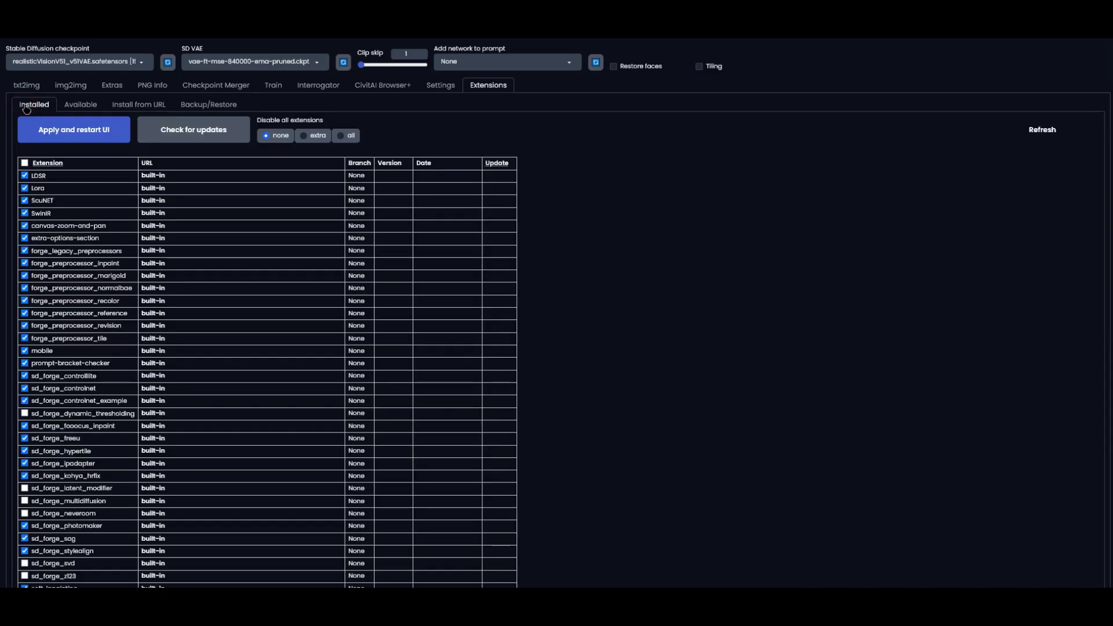
{"action": "left_click", "coordinate": [45, 128]}
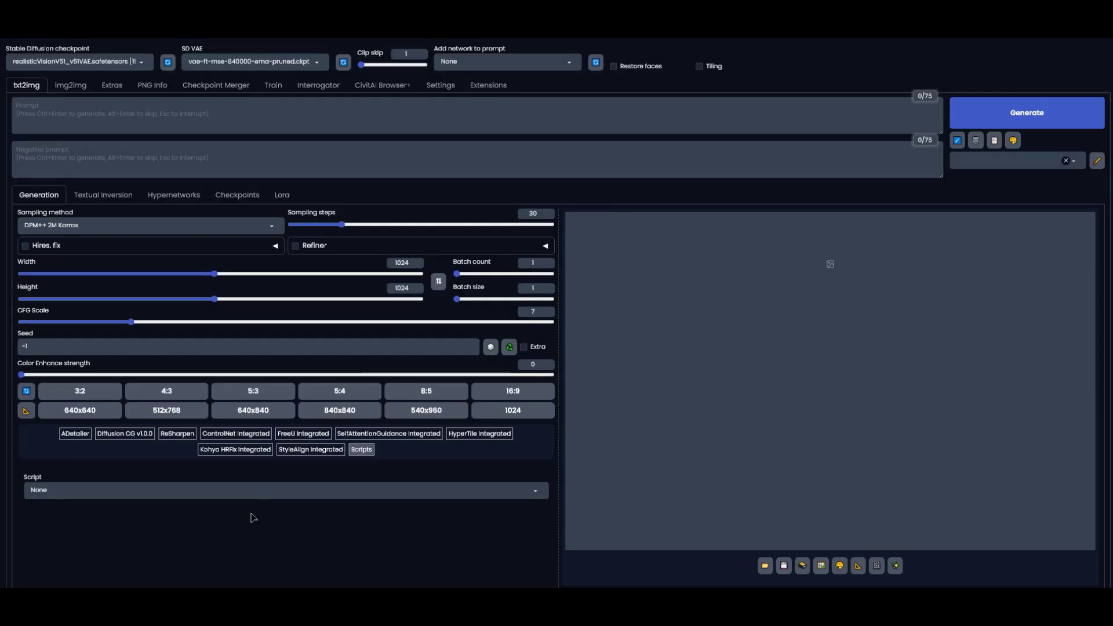
- Choose the "Test my prompt!" script and paste the copied prompt beginning "beautiful girl, blonde, with a freckled face, picking apples, winter garden"
{"action": "left_click", "coordinate": [258, 494]}
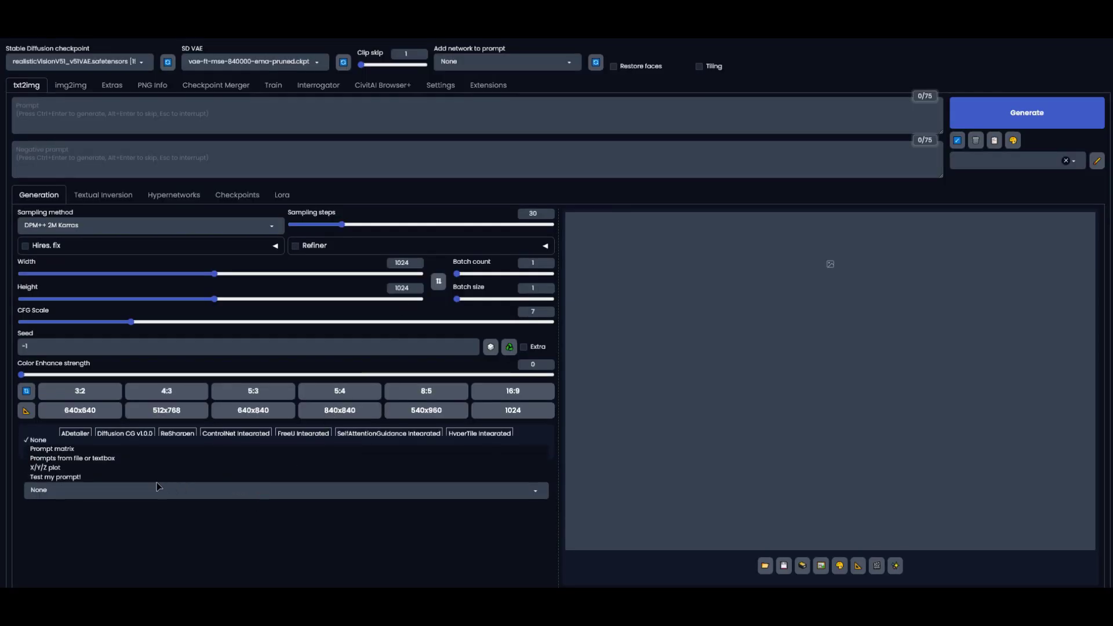
{"action": "left_click", "coordinate": [84, 478]}
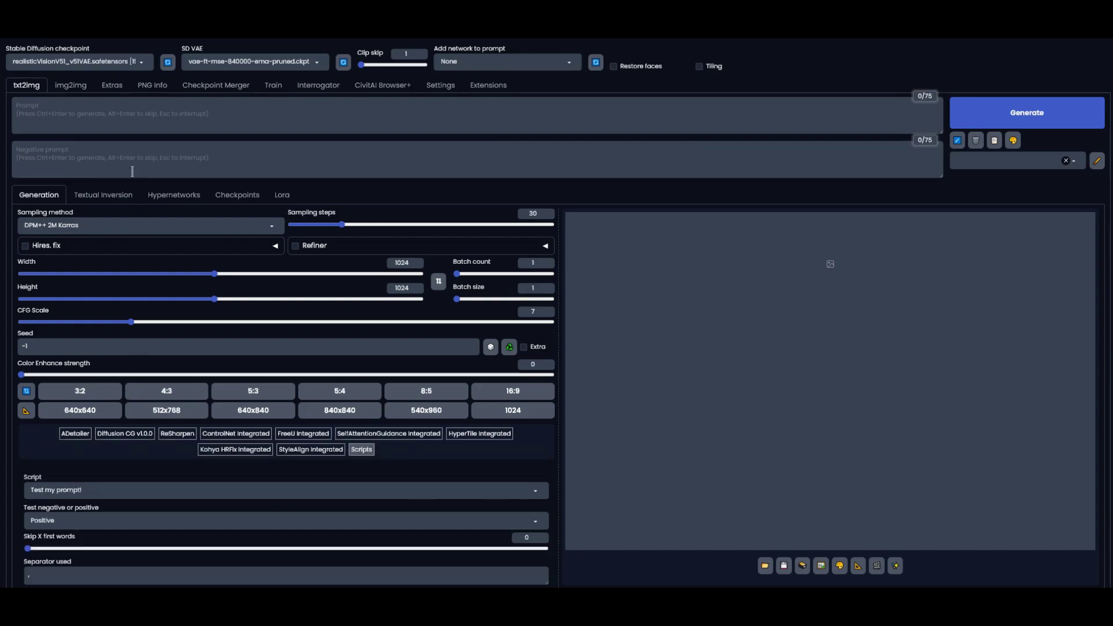
{"action": "right_click", "coordinate": [115, 121]}
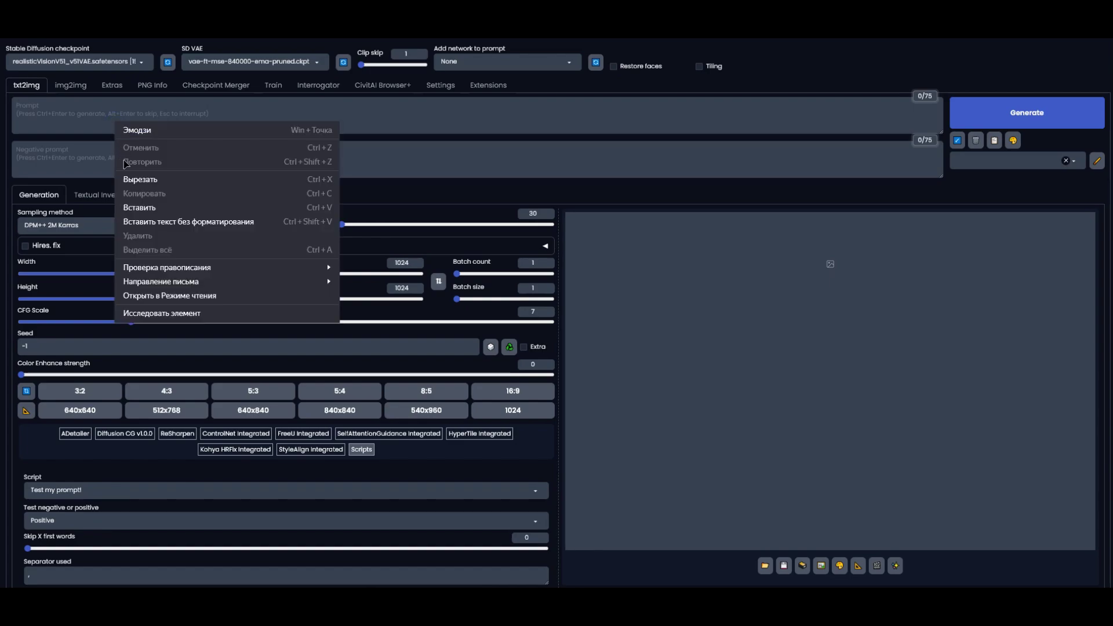
{"action": "left_click", "coordinate": [131, 207]}
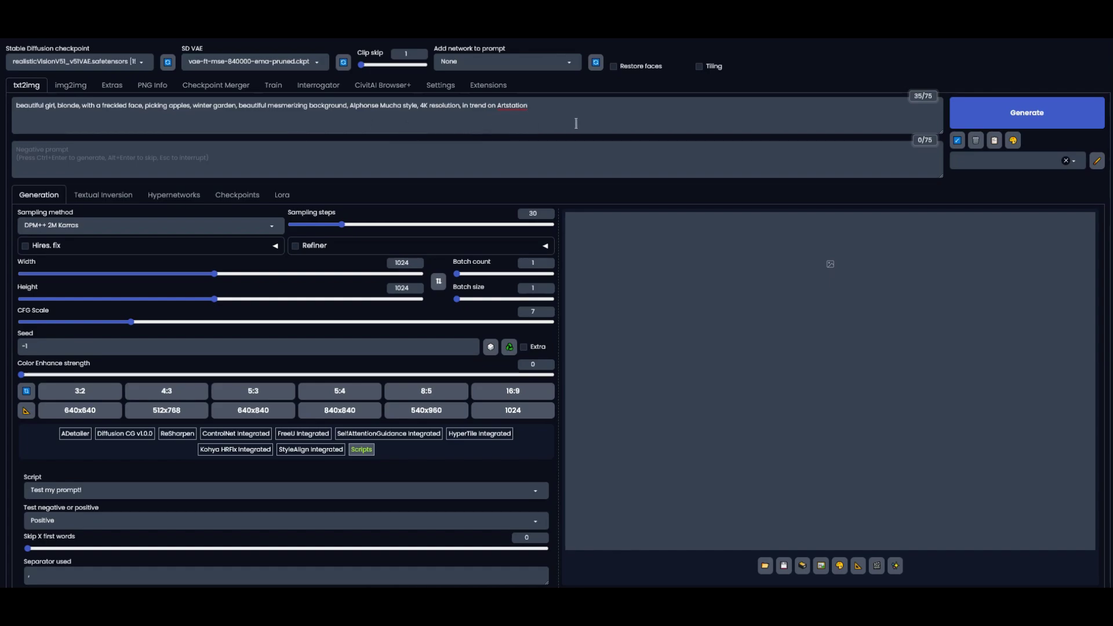
- Apply the "NA - Negative universal" style, set the size to 512x768, enable ADetailer and generate the prompt test images
{"action": "left_click", "coordinate": [979, 159]}
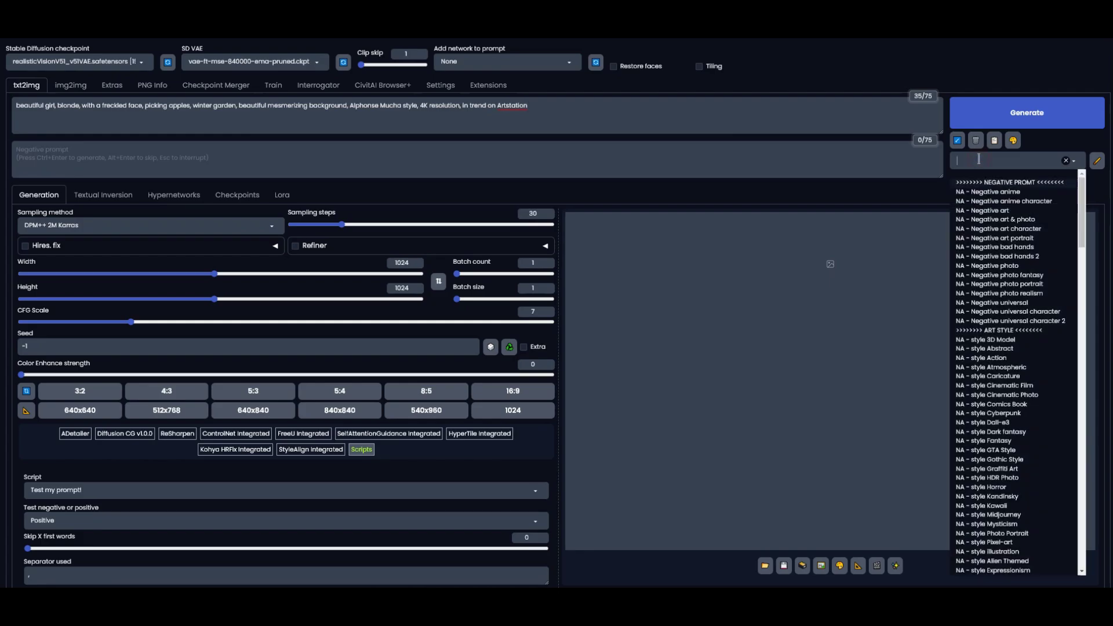
{"action": "left_click", "coordinate": [985, 302]}
{"action": "left_click", "coordinate": [167, 411]}
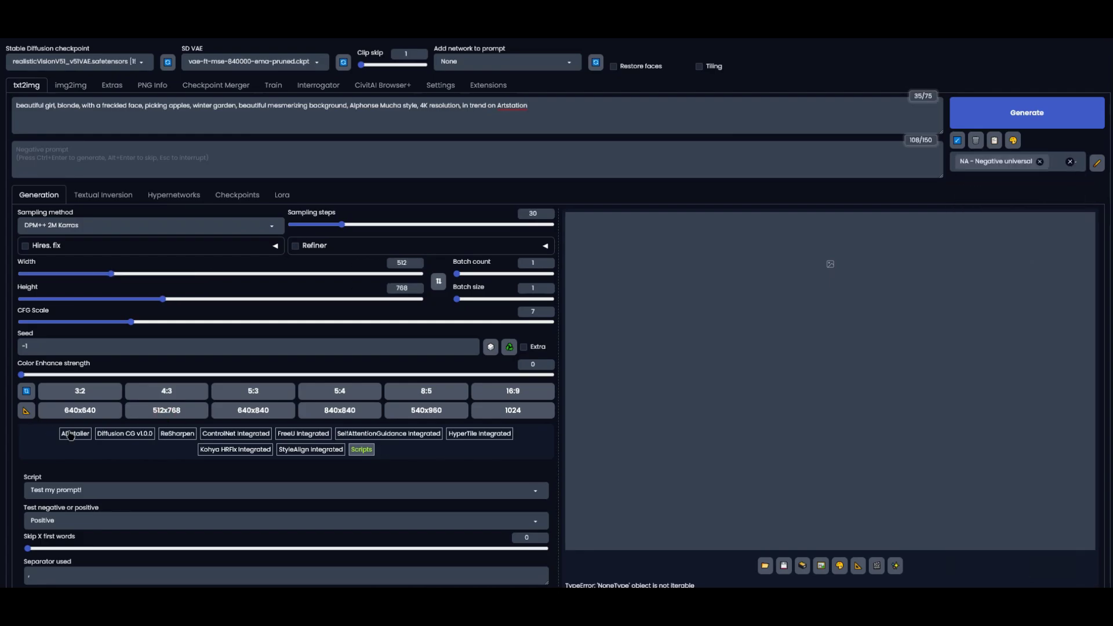
{"action": "left_click", "coordinate": [71, 434]}
{"action": "left_click", "coordinate": [995, 111]}
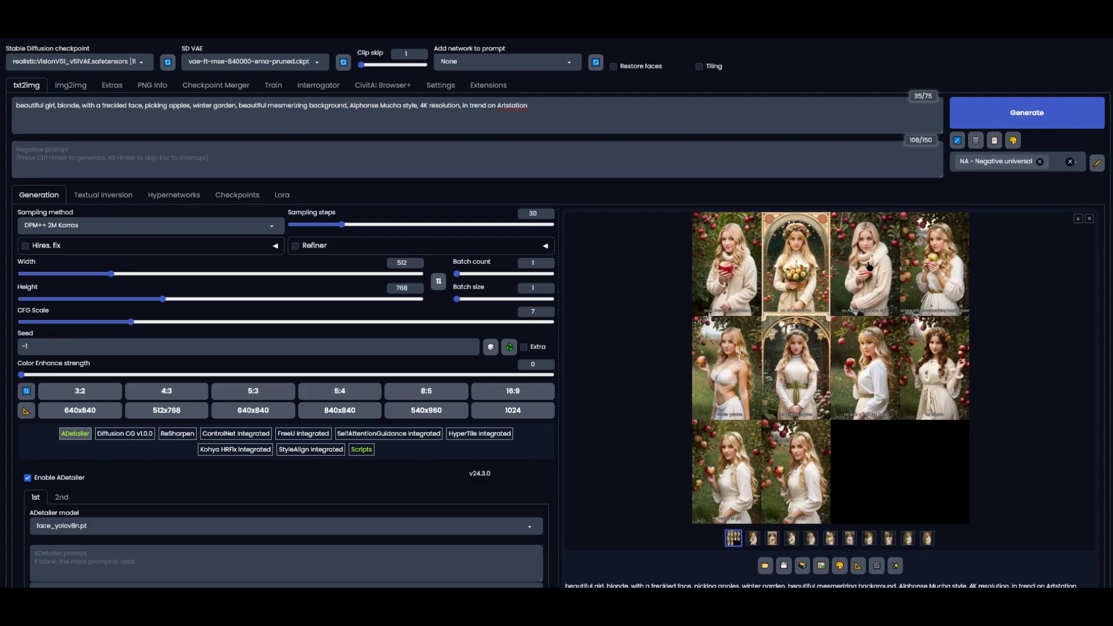
- View the generated grid full screen and go through each image, checking which prompt part its caption says was omitted
{"action": "left_click", "coordinate": [850, 319]}
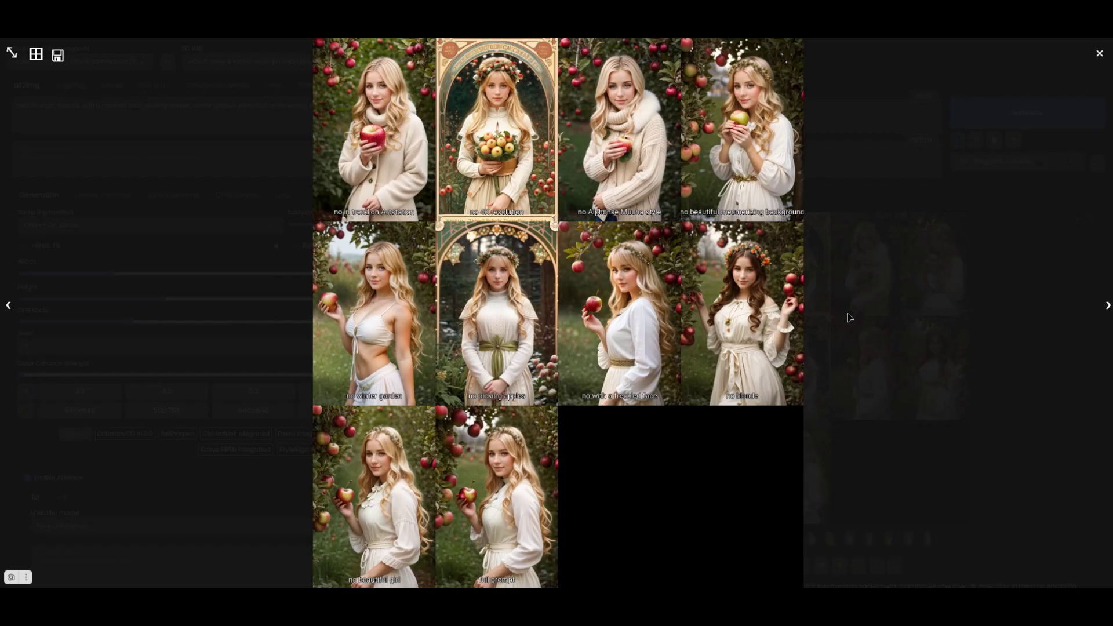
{"action": "left_click", "coordinate": [1106, 307]}
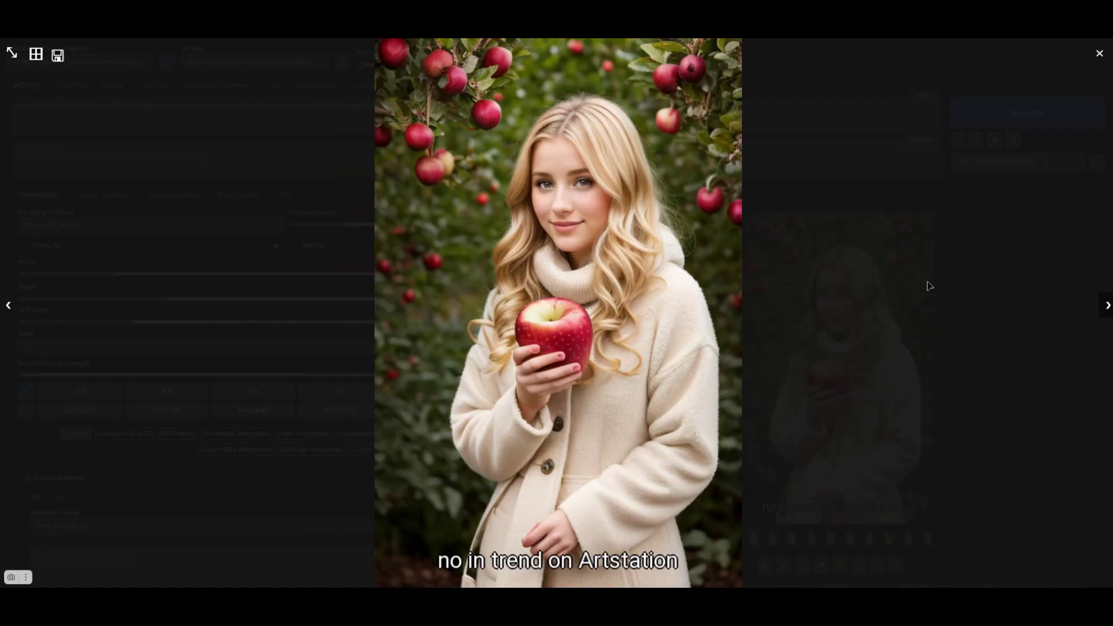
{"action": "left_click", "coordinate": [1106, 306]}
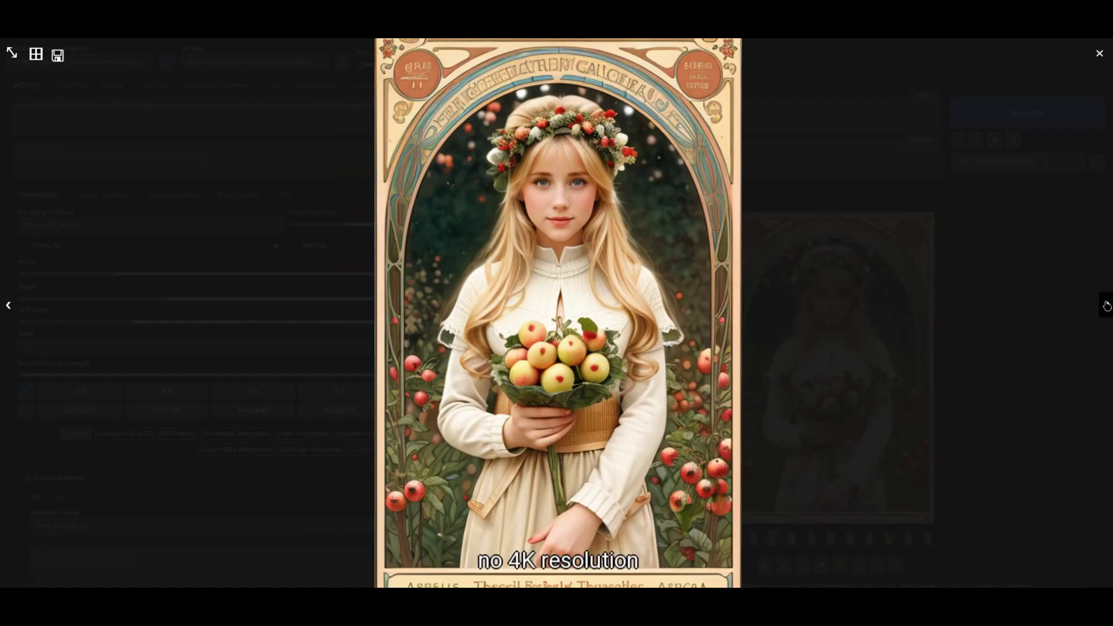
{"action": "left_click", "coordinate": [1106, 305]}
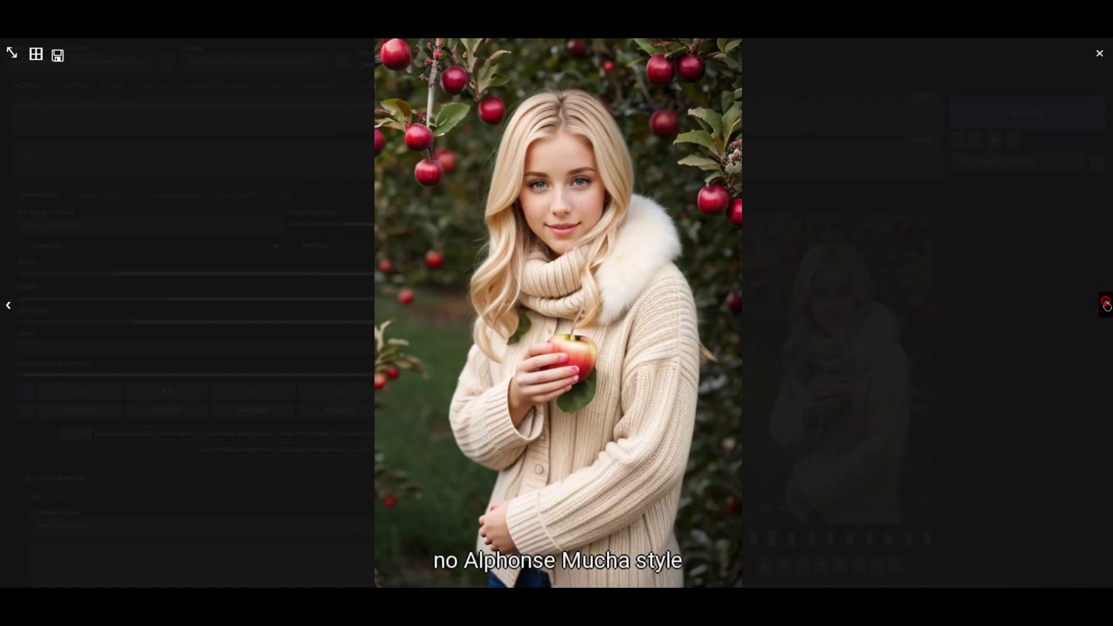
{"action": "left_click", "coordinate": [1106, 306]}
{"action": "left_click", "coordinate": [1106, 305]}
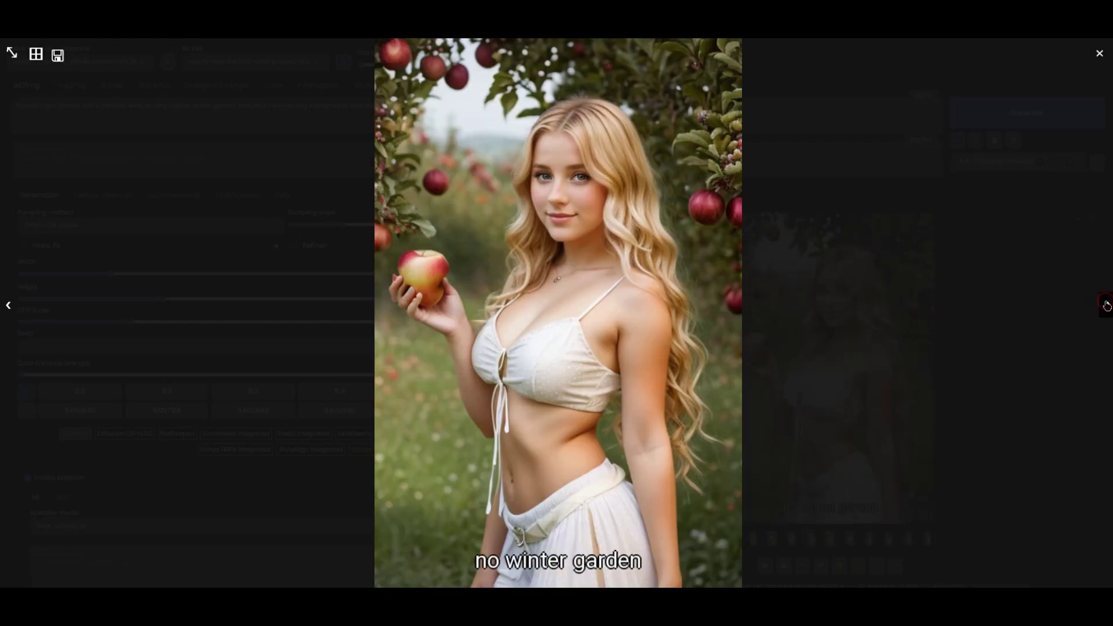
{"action": "left_click", "coordinate": [1106, 305]}
{"action": "left_click", "coordinate": [1106, 306]}
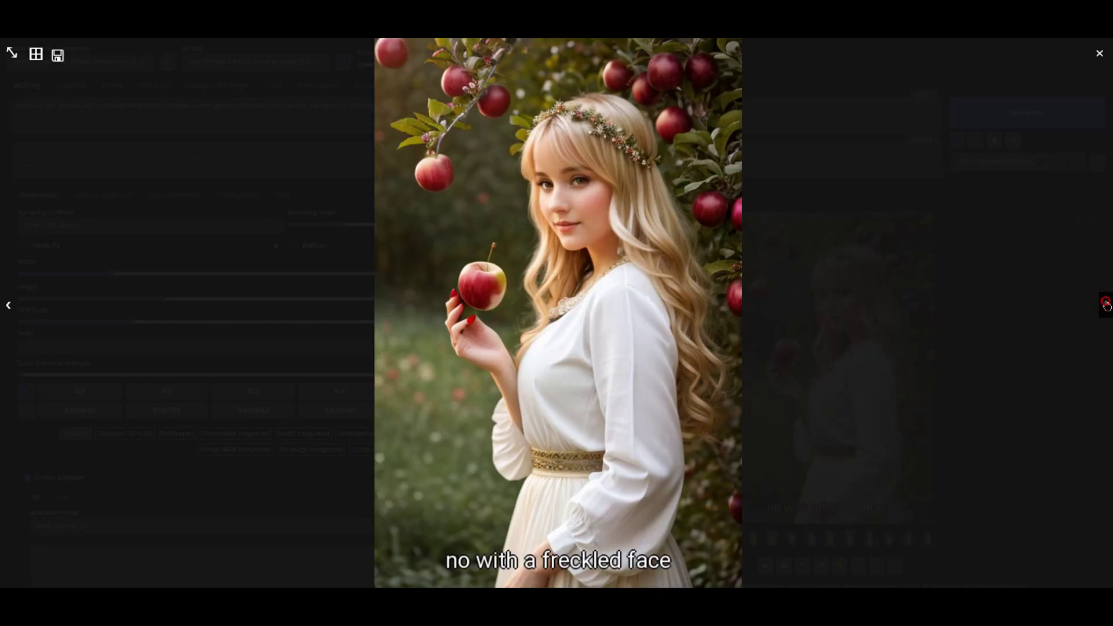
{"action": "left_click", "coordinate": [1106, 305]}
{"action": "left_click", "coordinate": [1106, 306]}
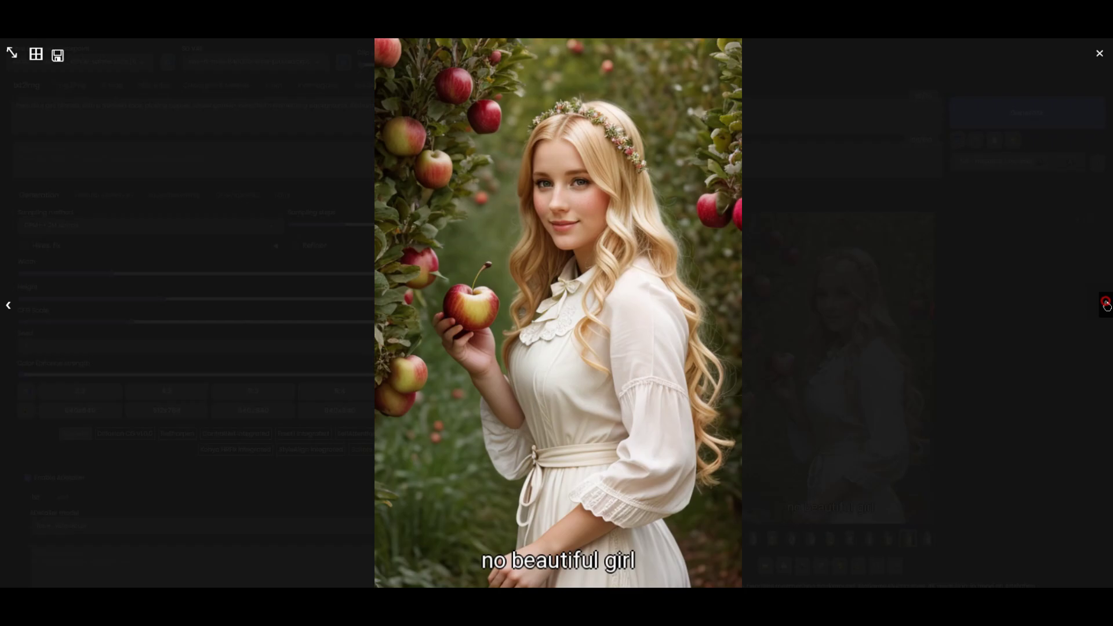
{"action": "left_click", "coordinate": [1106, 305]}
{"action": "left_click", "coordinate": [1106, 305]}
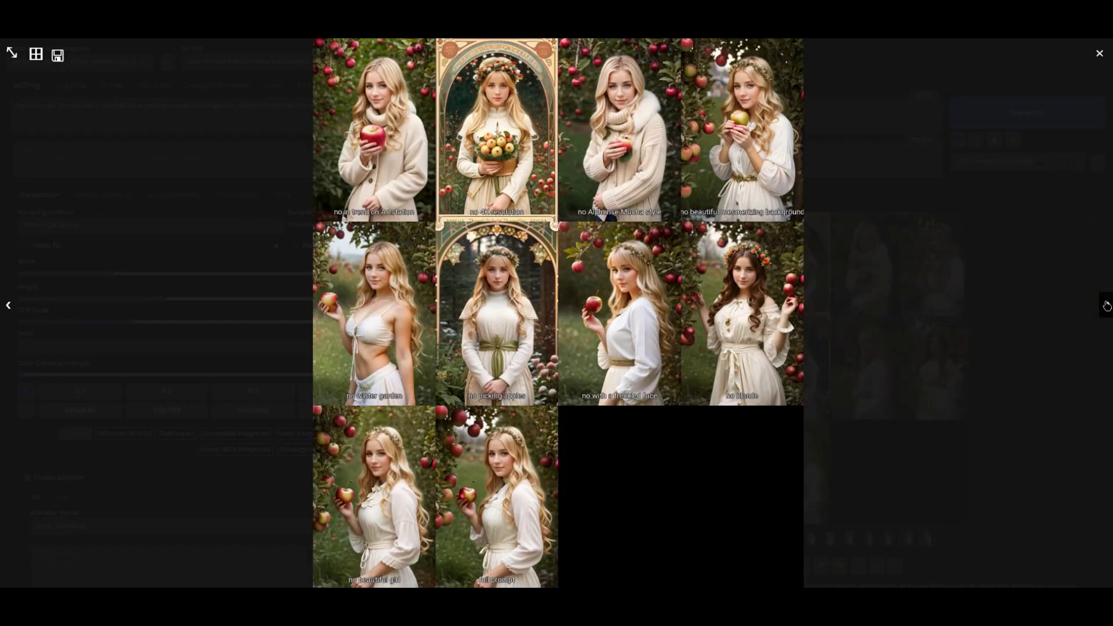
{"action": "left_click", "coordinate": [1065, 298]}
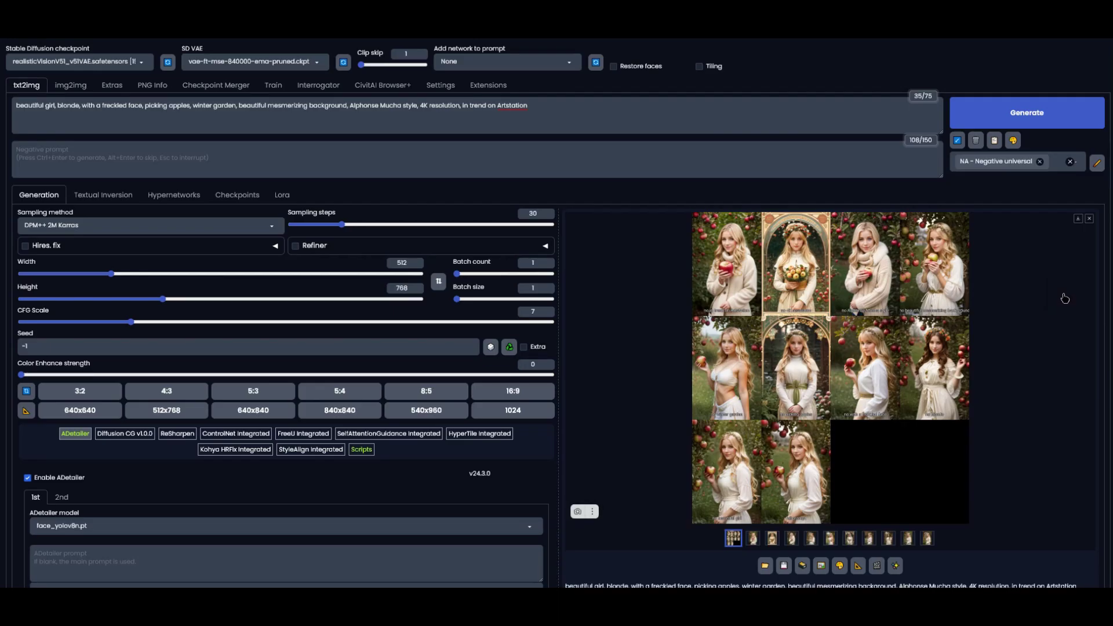
- Review the "Test my prompt!" script settings, including the positive or negative choice, skipped words, separator and grid generation
{"action": "left_click", "coordinate": [361, 451]}
{"action": "scroll", "coordinate": [361, 454], "scroll_direction": "down", "scroll_amount": 3}
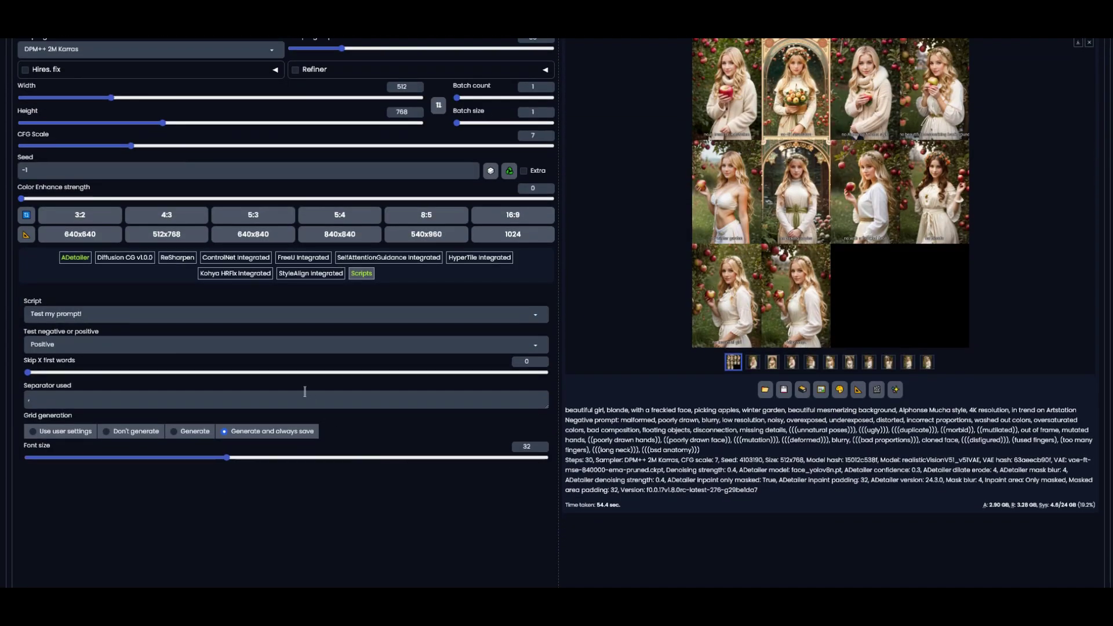
{"action": "left_click", "coordinate": [269, 343]}
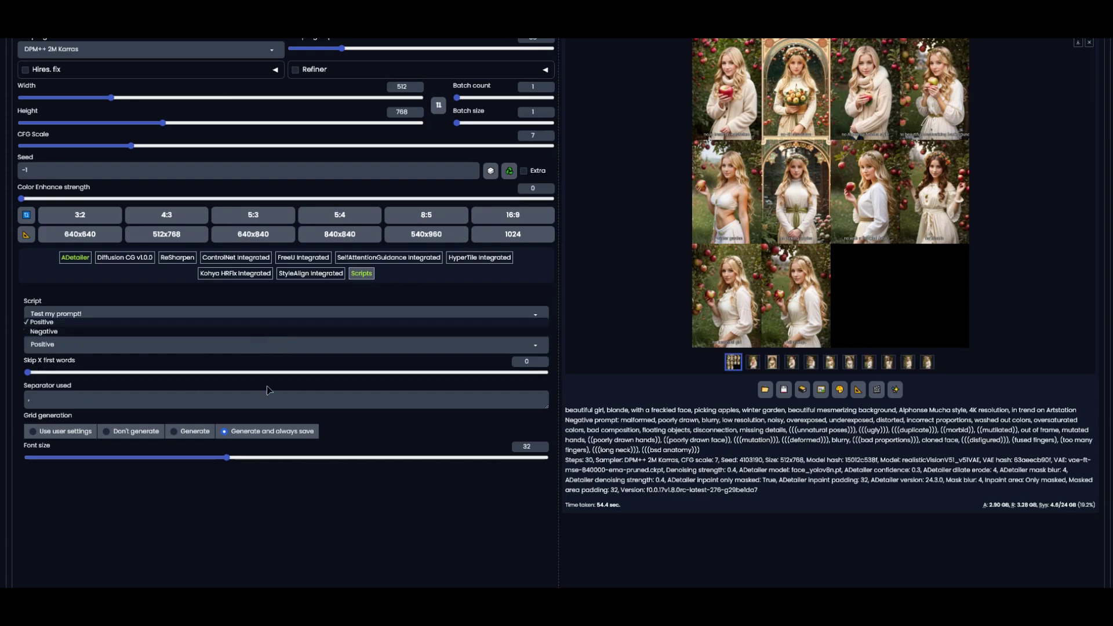
{"action": "left_click", "coordinate": [79, 402]}
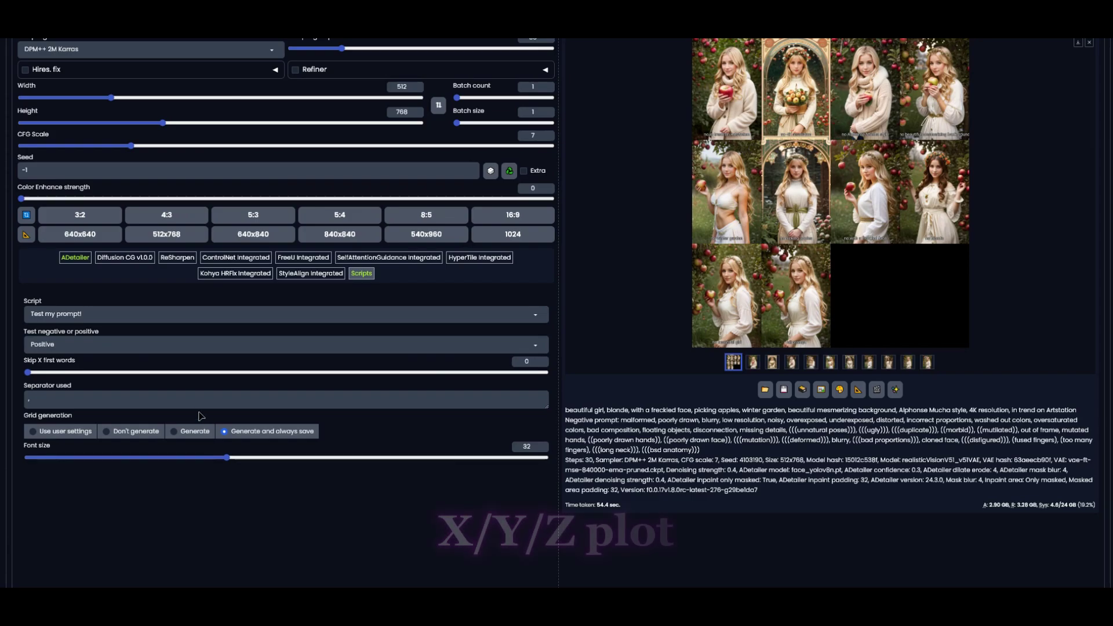
- Switch the script to X/Y/Z plot and look through the parameters available for the X type
{"action": "left_click", "coordinate": [185, 315]}
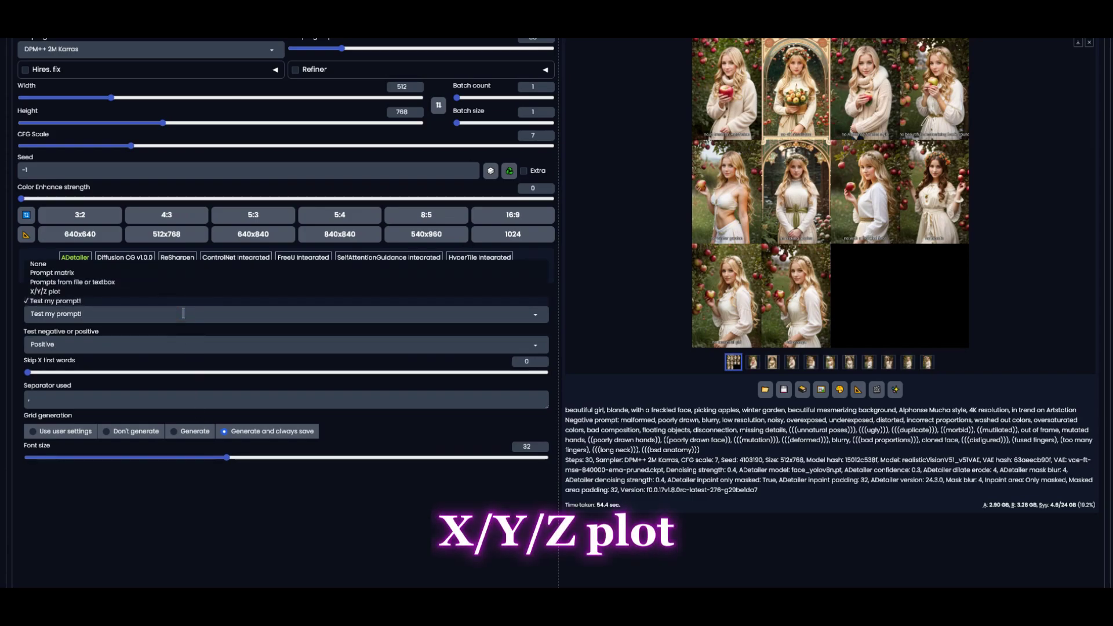
{"action": "left_click", "coordinate": [64, 291]}
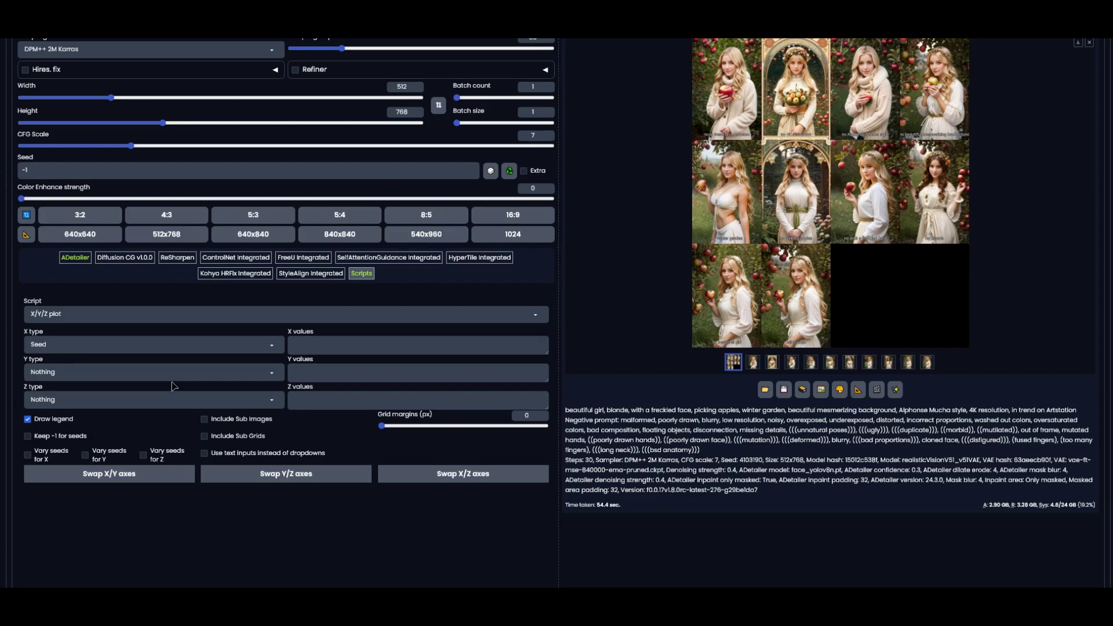
{"action": "left_click", "coordinate": [158, 346]}
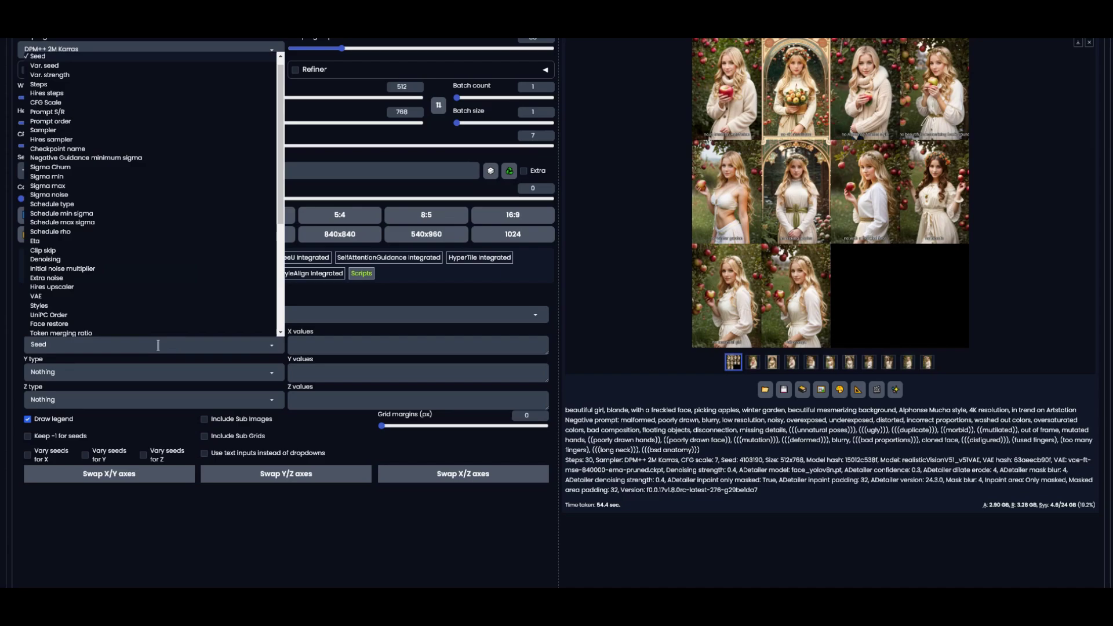
{"action": "scroll", "coordinate": [140, 295], "scroll_direction": "up", "scroll_amount": 2}
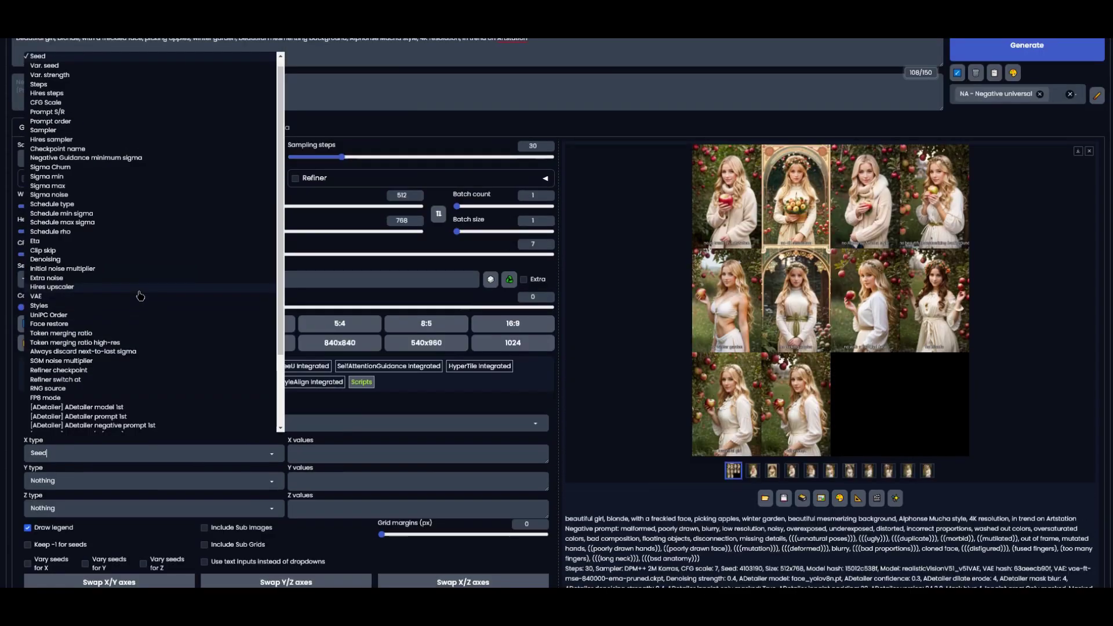
{"action": "scroll", "coordinate": [140, 295], "scroll_direction": "up", "scroll_amount": 1}
{"action": "scroll", "coordinate": [140, 295], "scroll_direction": "up", "scroll_amount": 1}
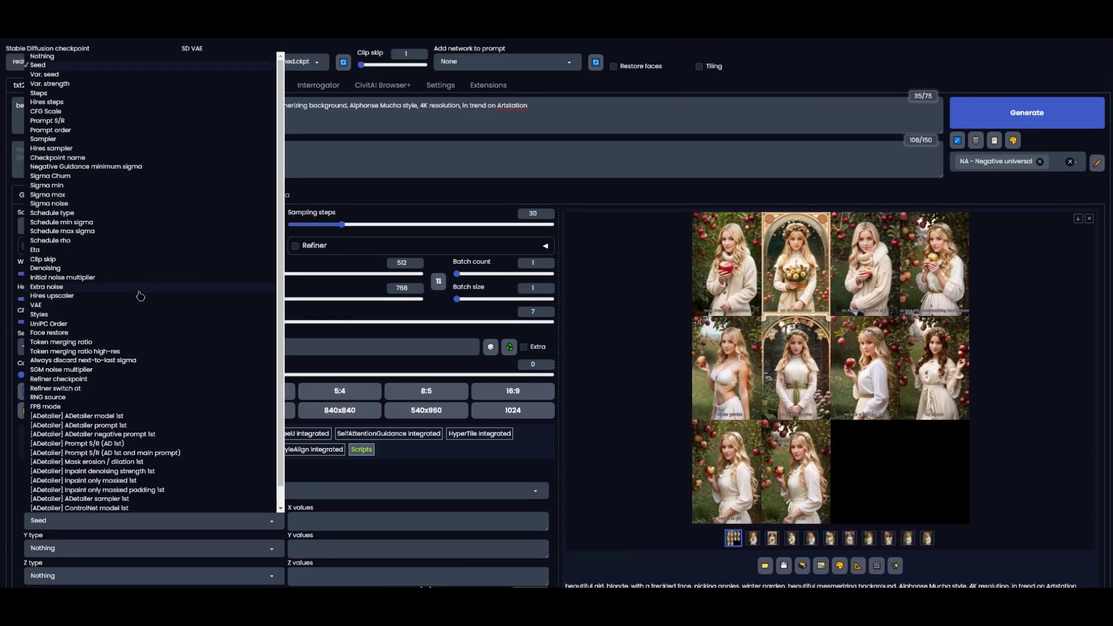
{"action": "scroll", "coordinate": [140, 297], "scroll_direction": "down", "scroll_amount": 1}
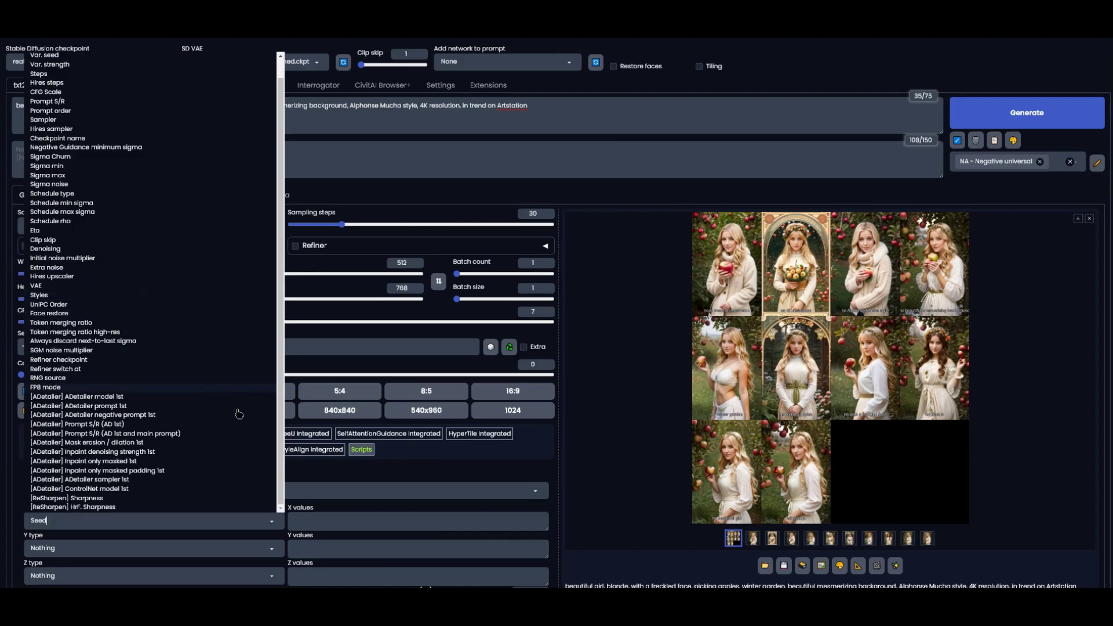
{"action": "left_click", "coordinate": [316, 474]}
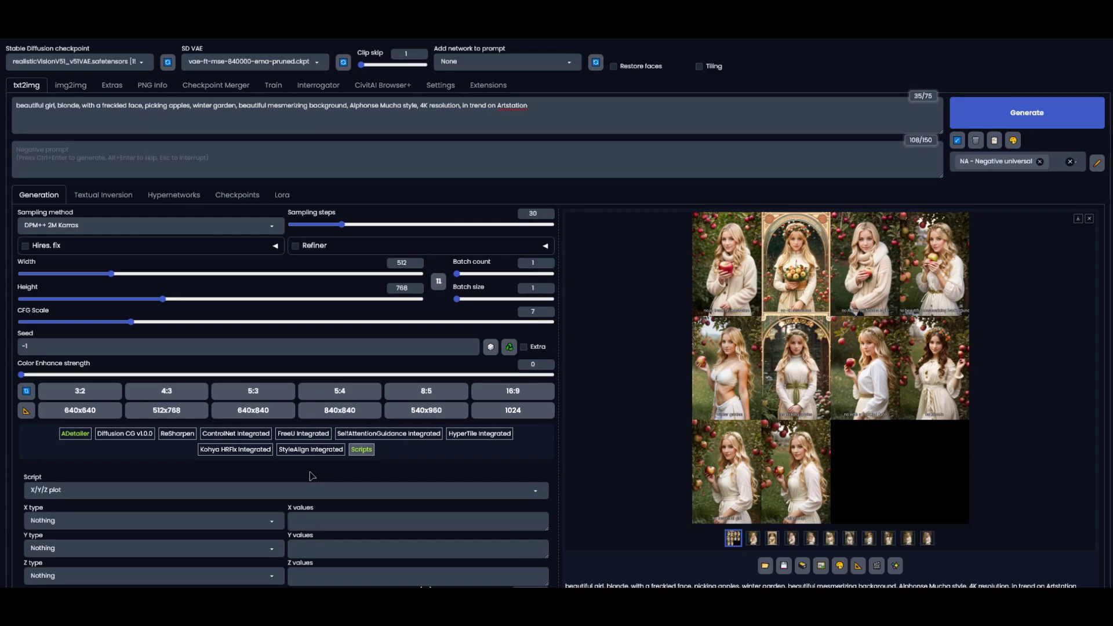
- Set the X type to Styles with the values Cyberpunk, Dark fantasy, Watercolor Painting style and Surrealism style
{"action": "left_click", "coordinate": [238, 522]}
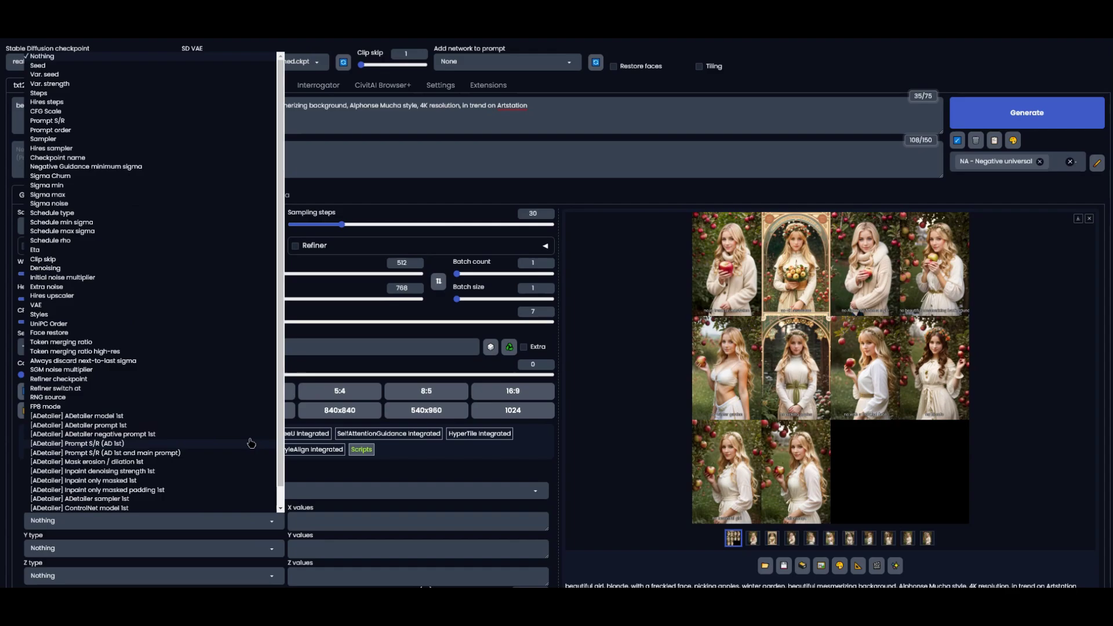
{"action": "left_click", "coordinate": [40, 314]}
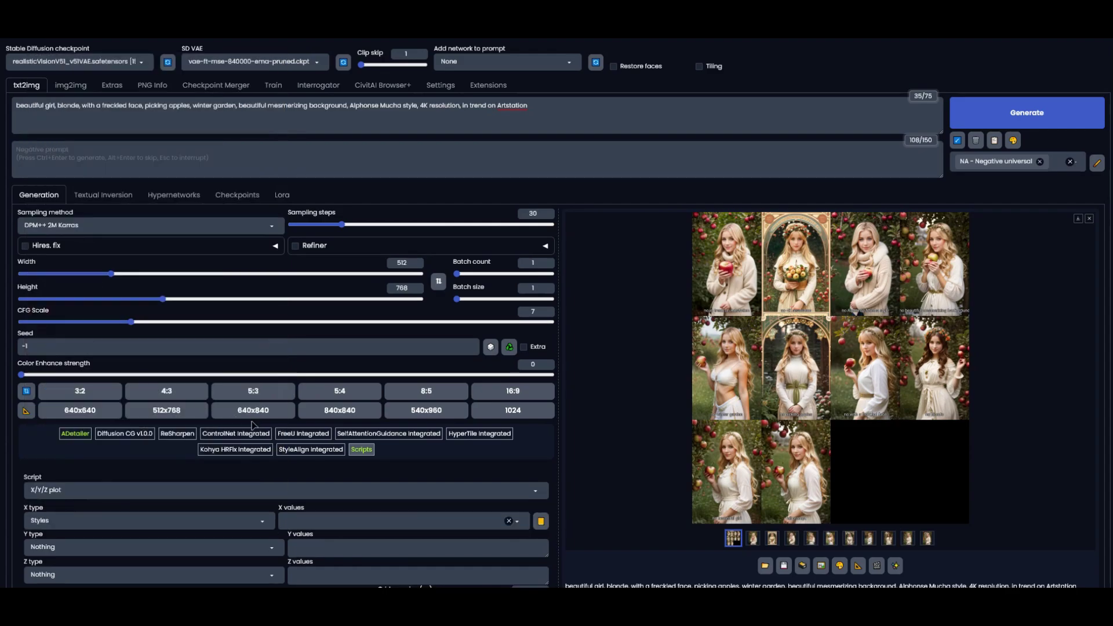
{"action": "left_click", "coordinate": [313, 523]}
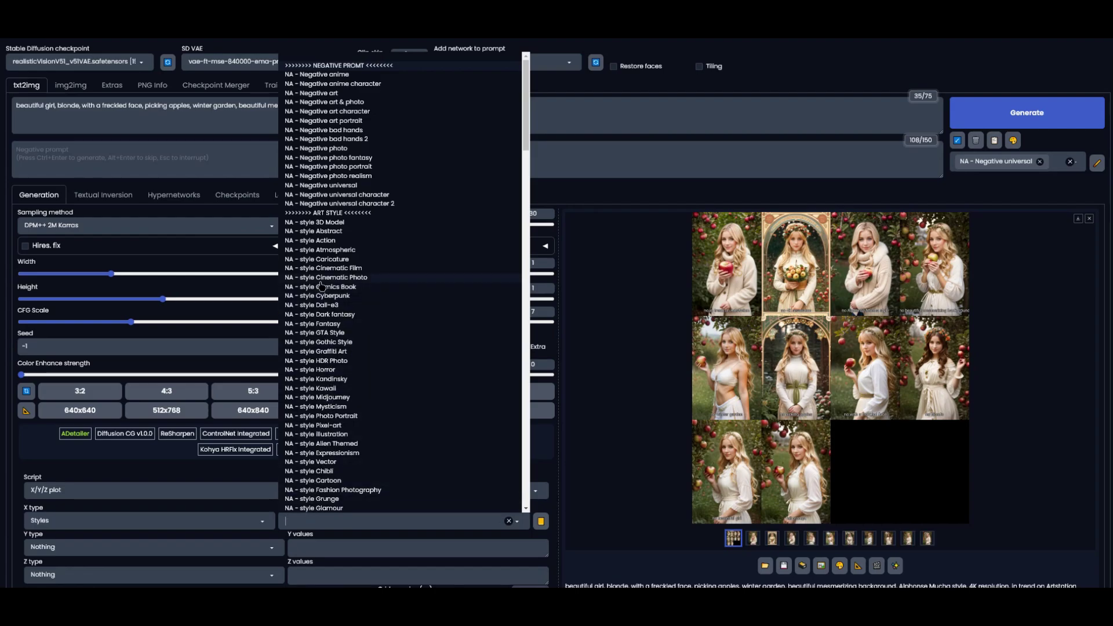
{"action": "left_click", "coordinate": [325, 296]}
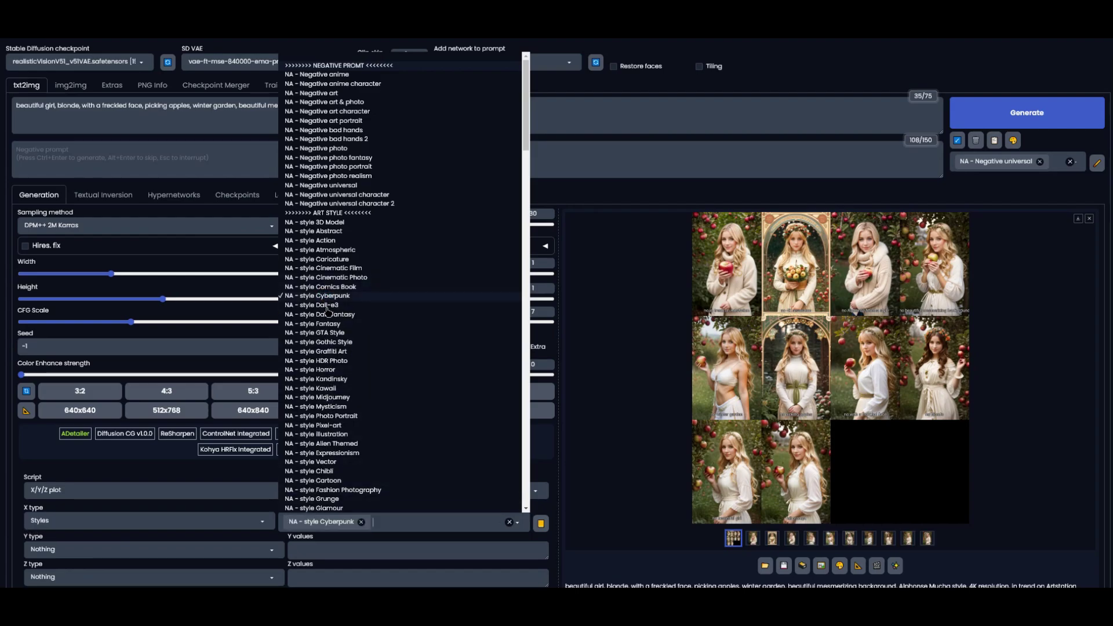
{"action": "left_click", "coordinate": [326, 315]}
{"action": "scroll", "coordinate": [326, 328], "scroll_direction": "down", "scroll_amount": 6}
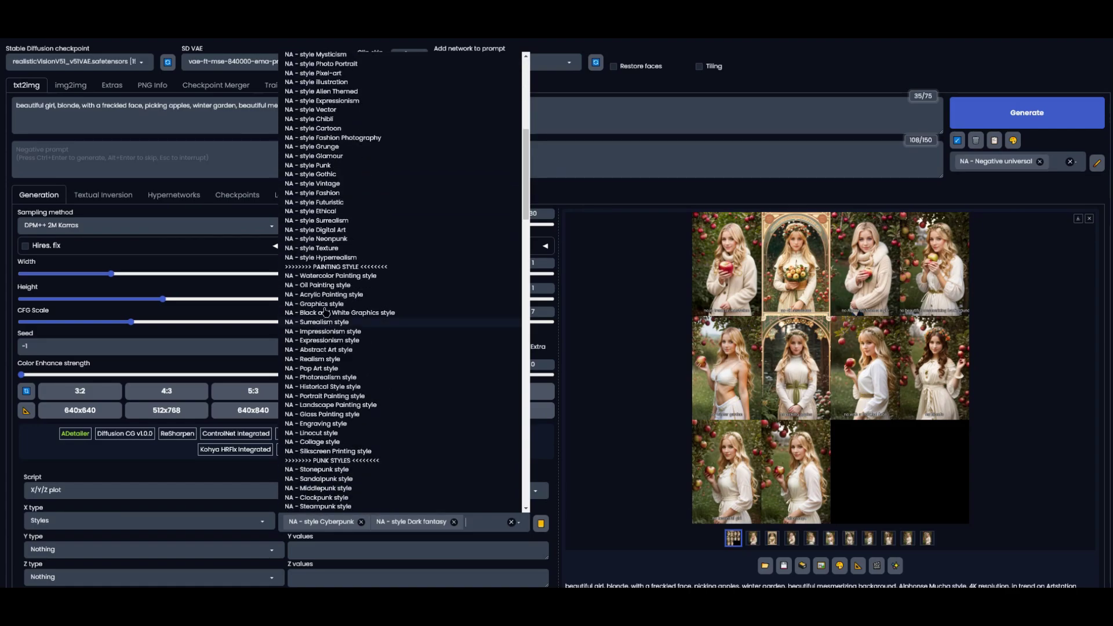
{"action": "left_click", "coordinate": [321, 276]}
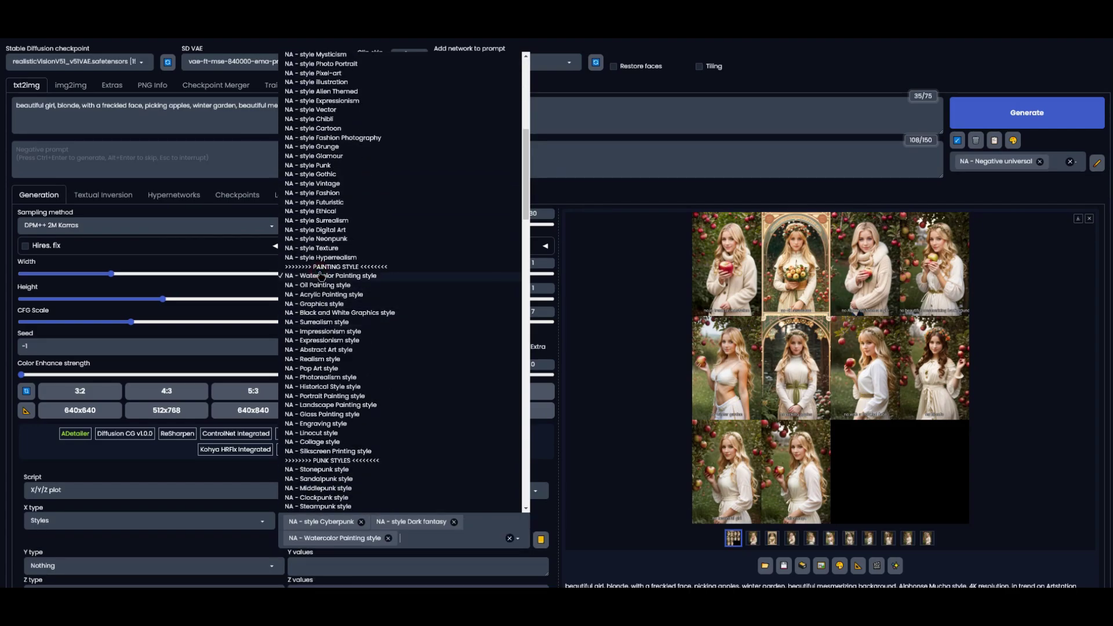
{"action": "left_click", "coordinate": [322, 322]}
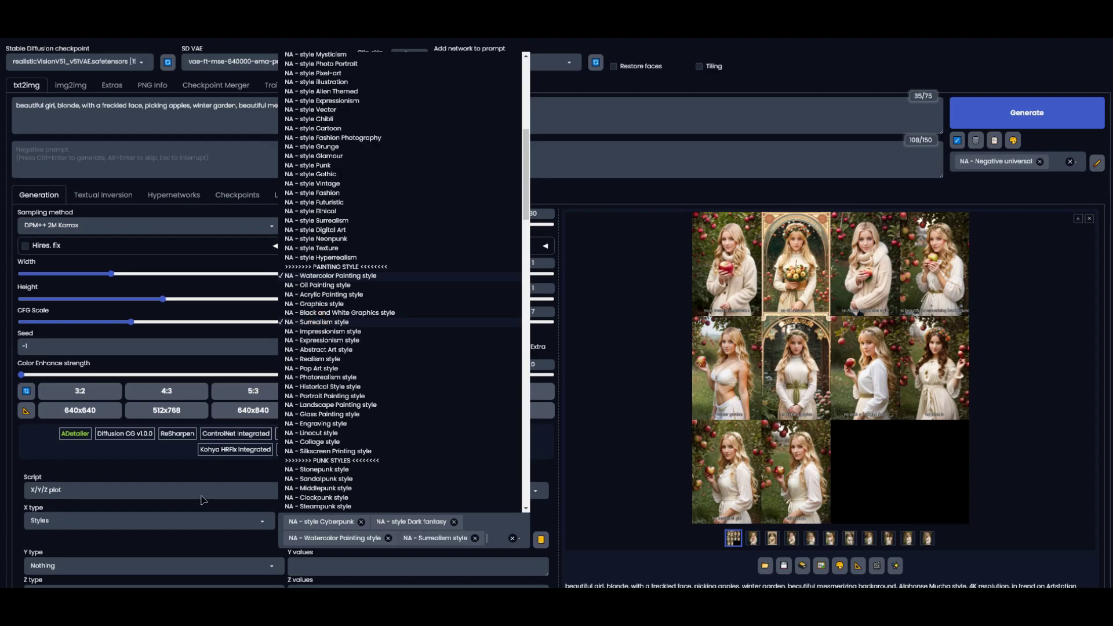
- Set the Y type to Sampler with Euler a, DPM++ 2M Karras, DPM++ 2S a Karras and DPM++ 3M SDE Exponential
{"action": "left_click", "coordinate": [168, 566]}
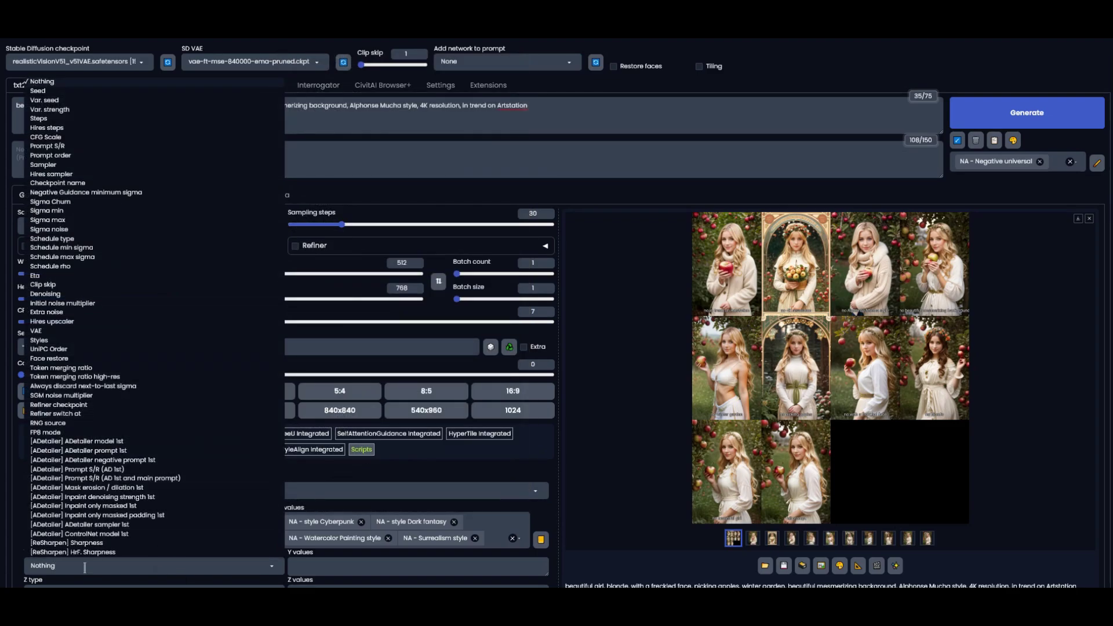
{"action": "left_click", "coordinate": [42, 164]}
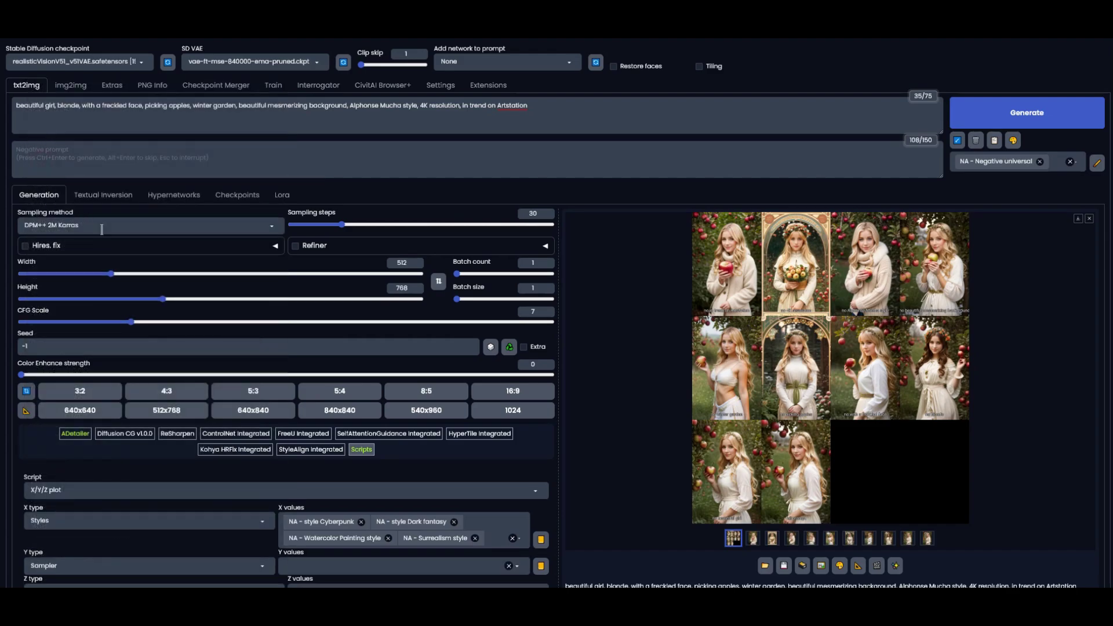
{"action": "left_click", "coordinate": [313, 563]}
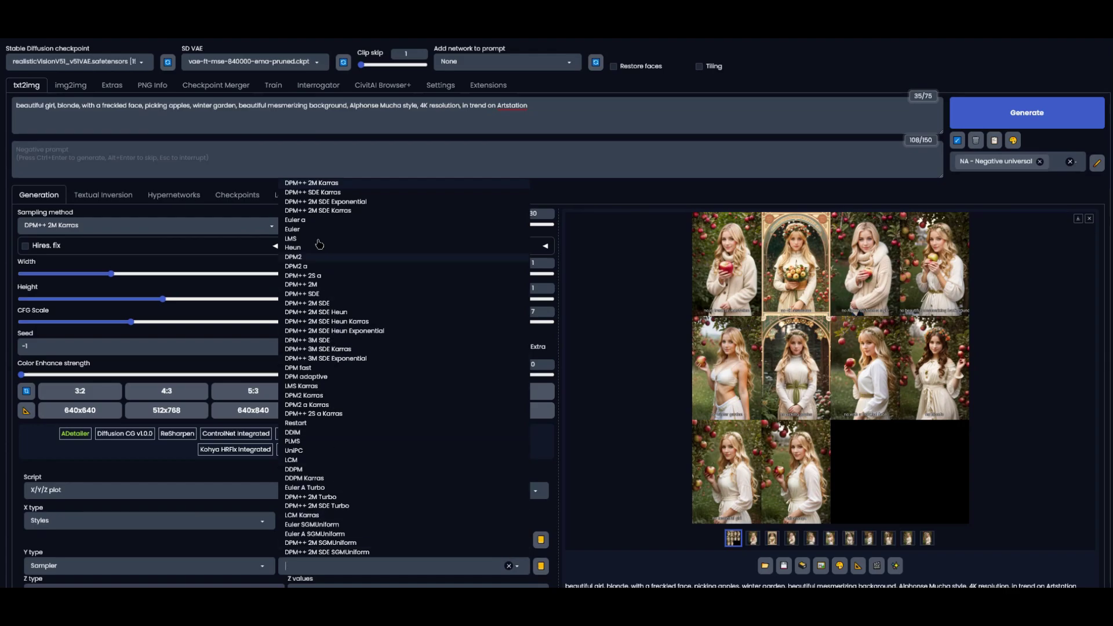
{"action": "left_click", "coordinate": [314, 221]}
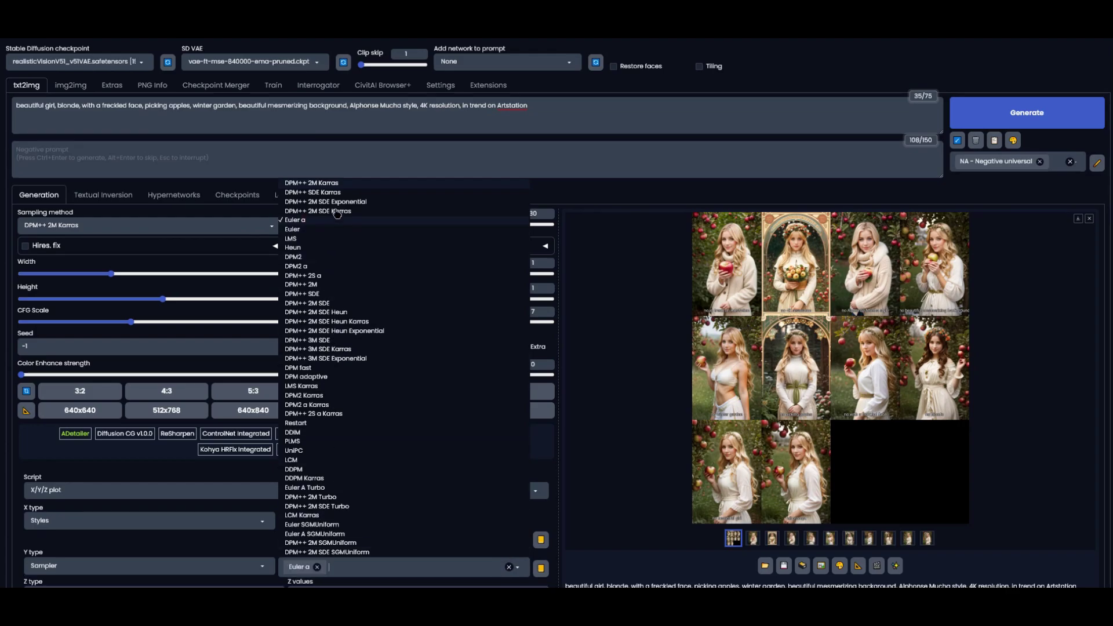
{"action": "left_click", "coordinate": [339, 184]}
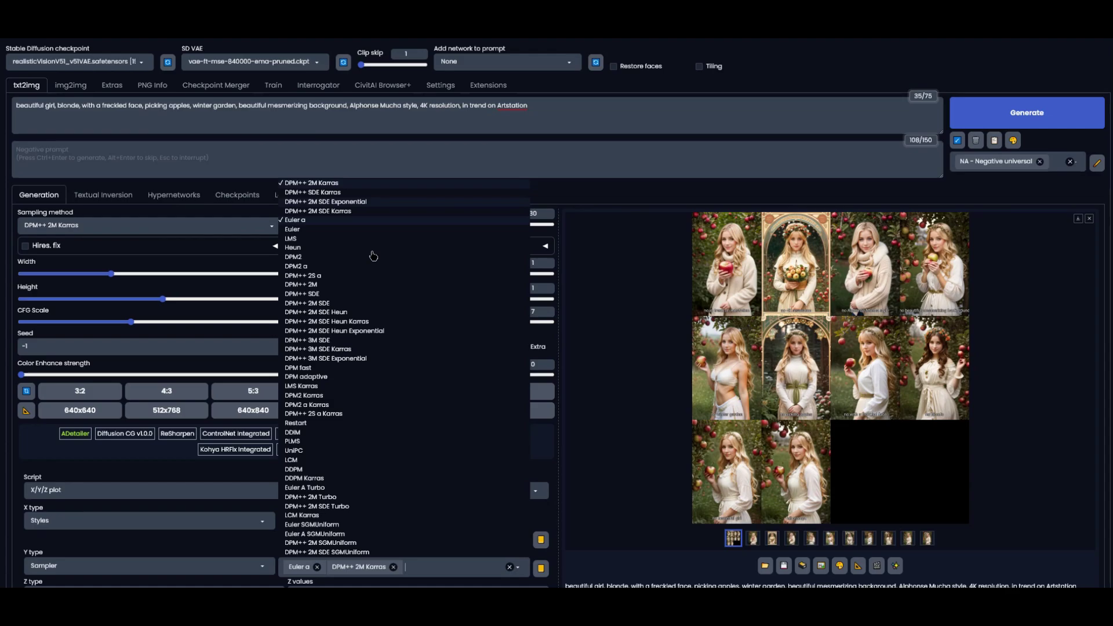
{"action": "left_click", "coordinate": [356, 414]}
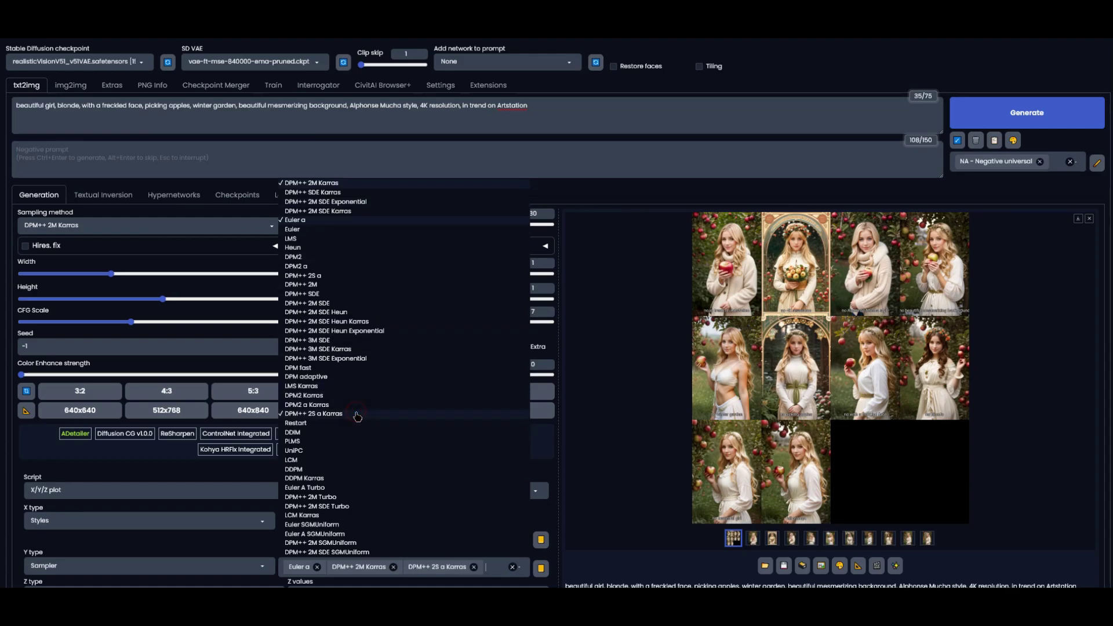
{"action": "left_click", "coordinate": [351, 359]}
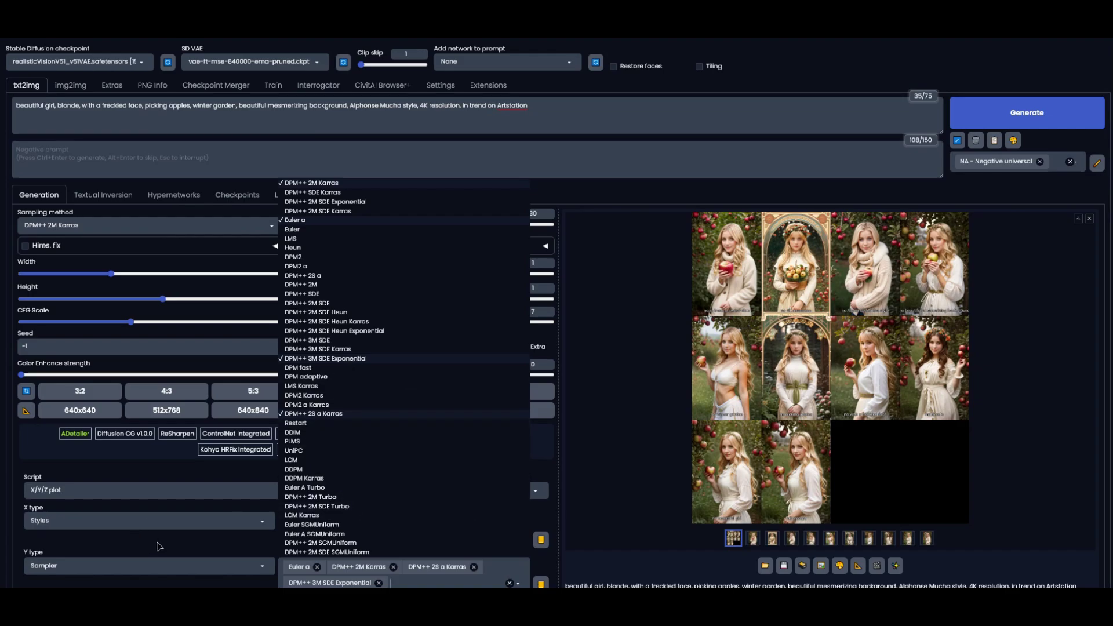
- Set the Z type to Checkpoint name with all checkpoints except realisticVisionV51 and juggernautXL, and generate the comparison grid
{"action": "scroll", "coordinate": [160, 546], "scroll_direction": "down", "scroll_amount": 1}
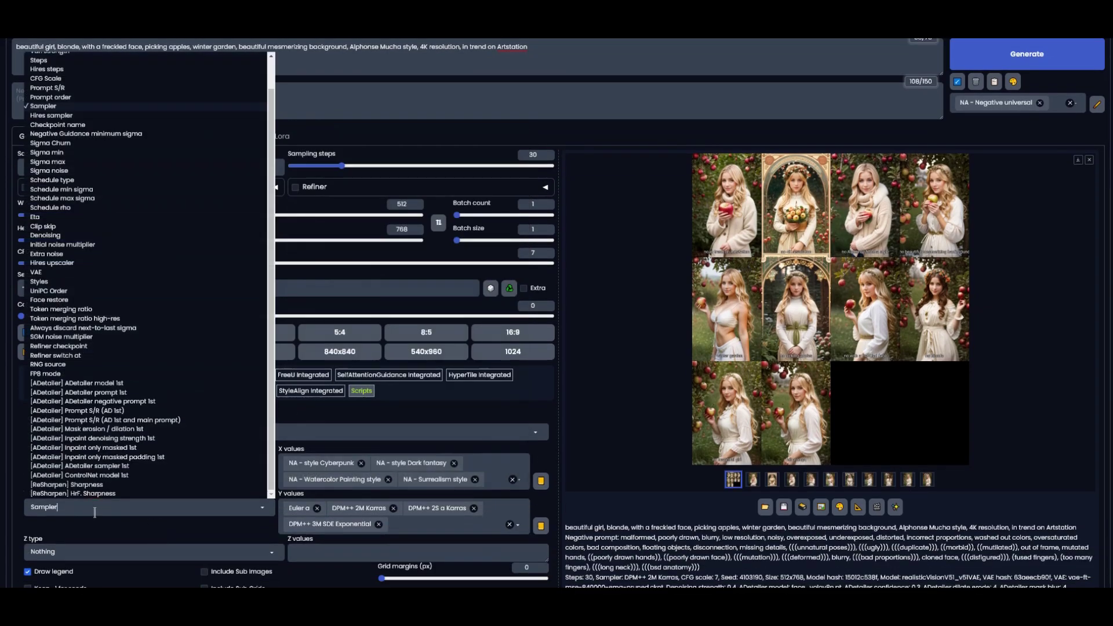
{"action": "left_click", "coordinate": [94, 554]}
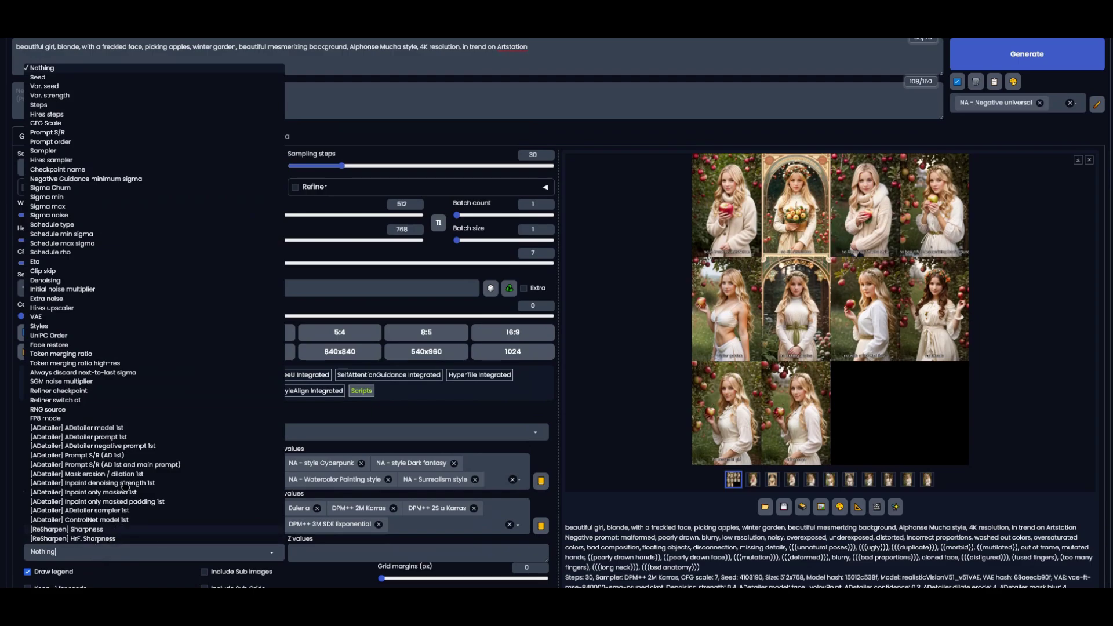
{"action": "left_click", "coordinate": [88, 170]}
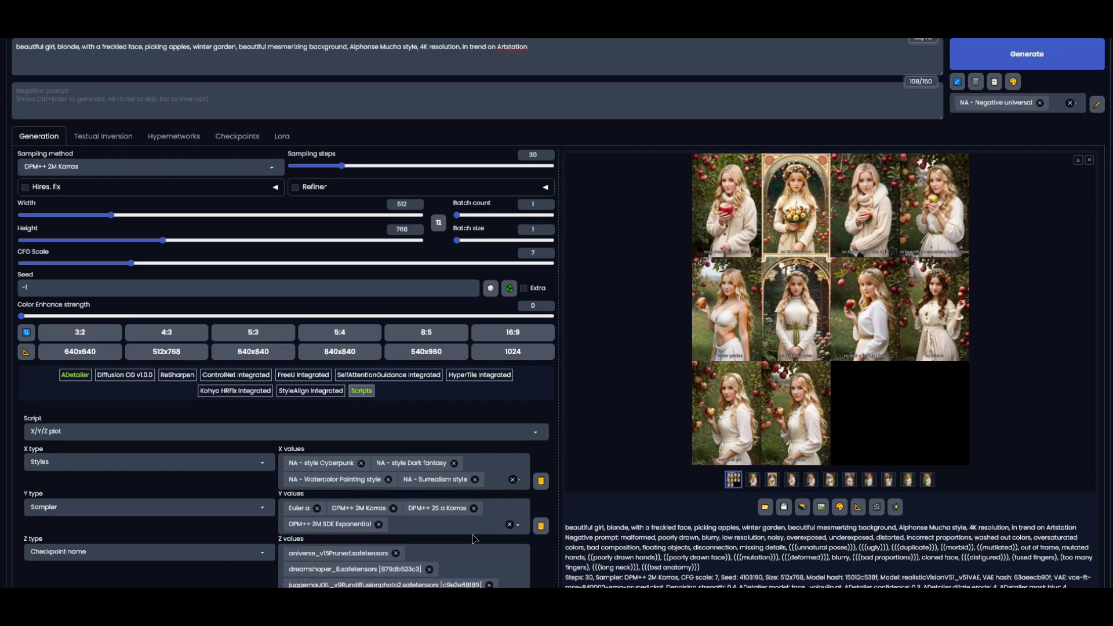
{"action": "scroll", "coordinate": [475, 540], "scroll_direction": "down", "scroll_amount": 3}
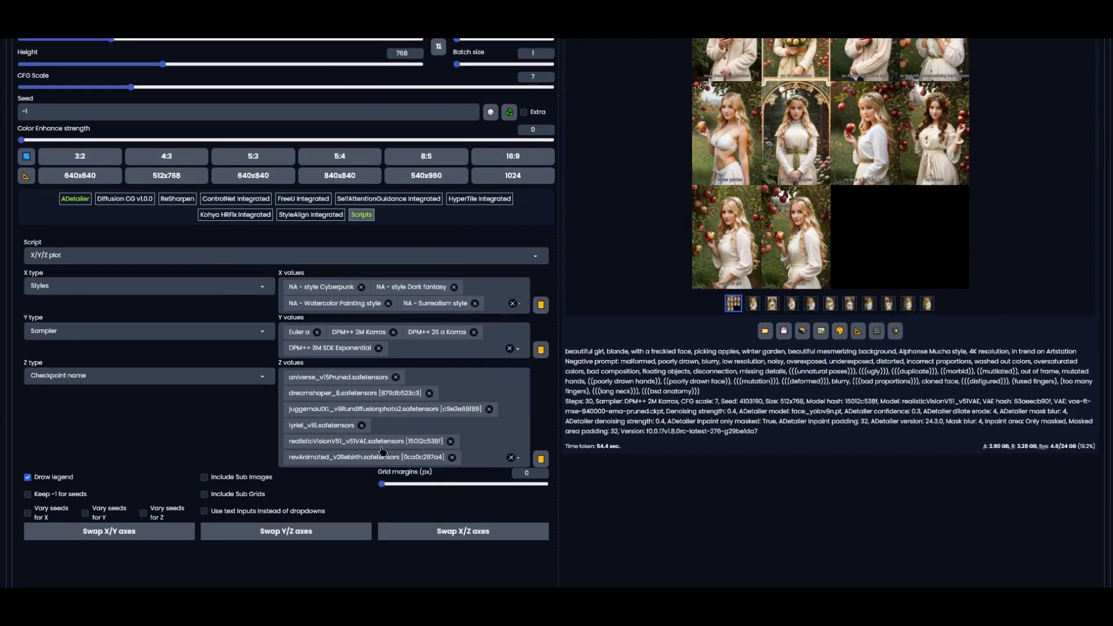
{"action": "left_click", "coordinate": [419, 443]}
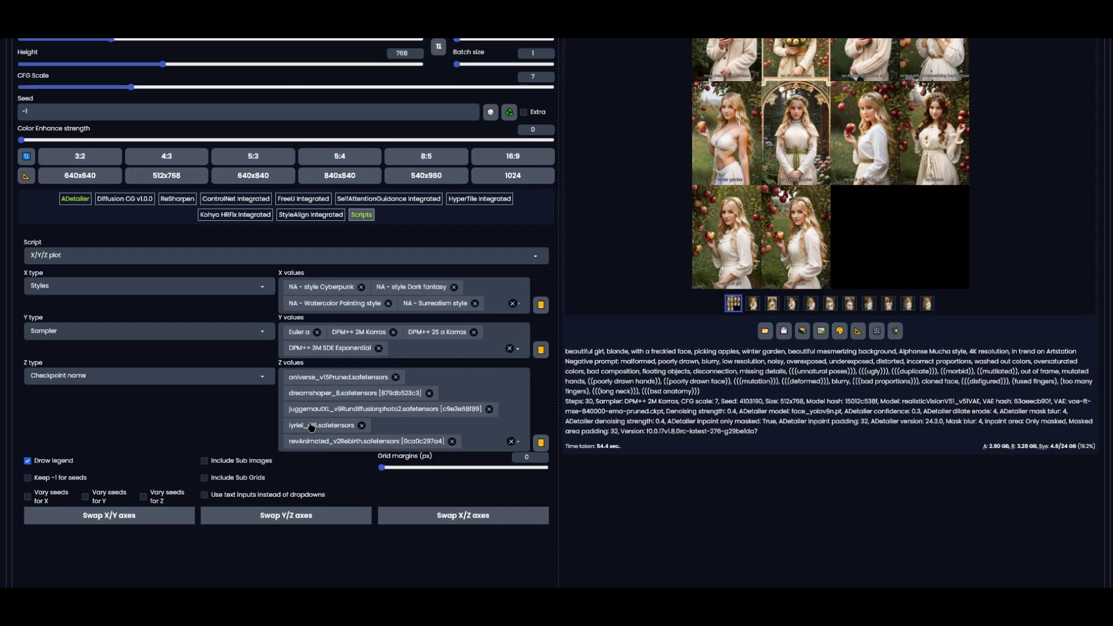
{"action": "left_click", "coordinate": [436, 413]}
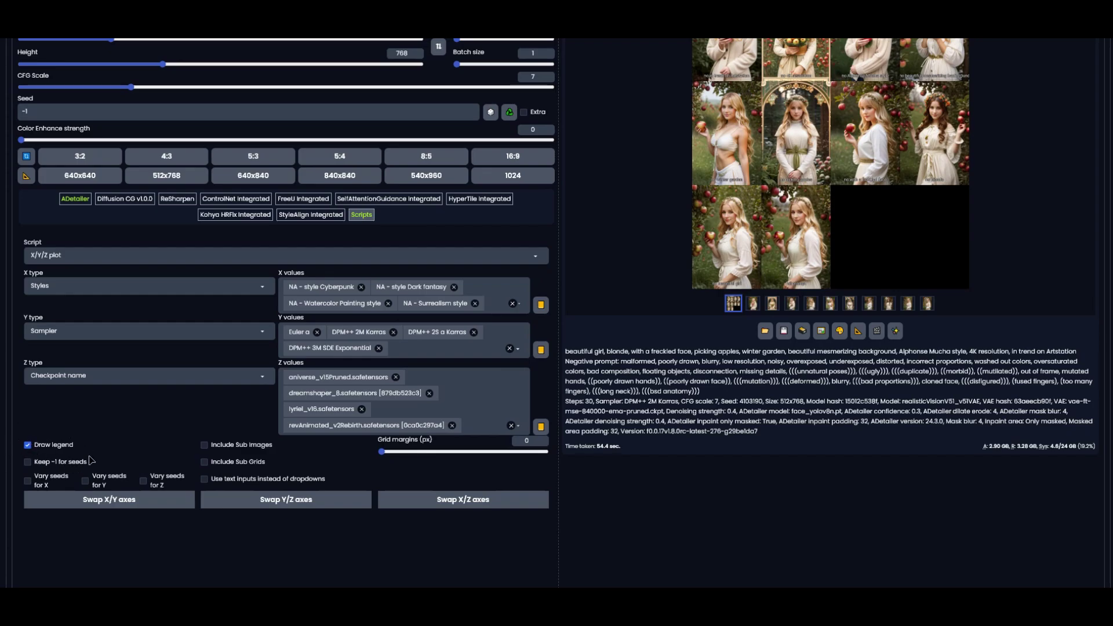
{"action": "scroll", "coordinate": [90, 460], "scroll_direction": "up", "scroll_amount": 5}
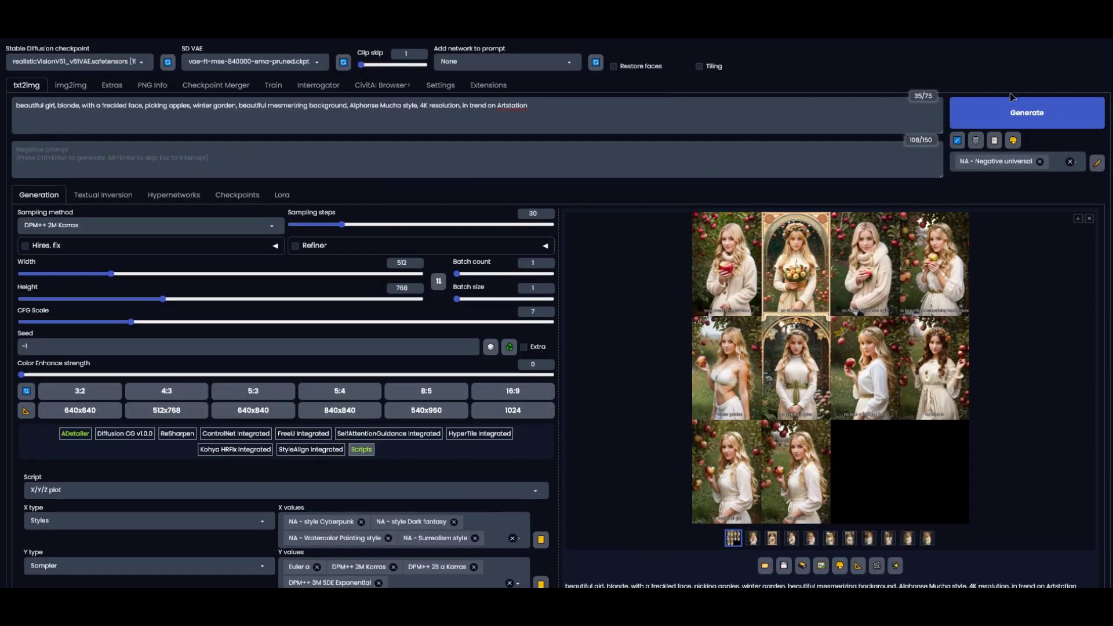
{"action": "left_click", "coordinate": [1013, 112]}
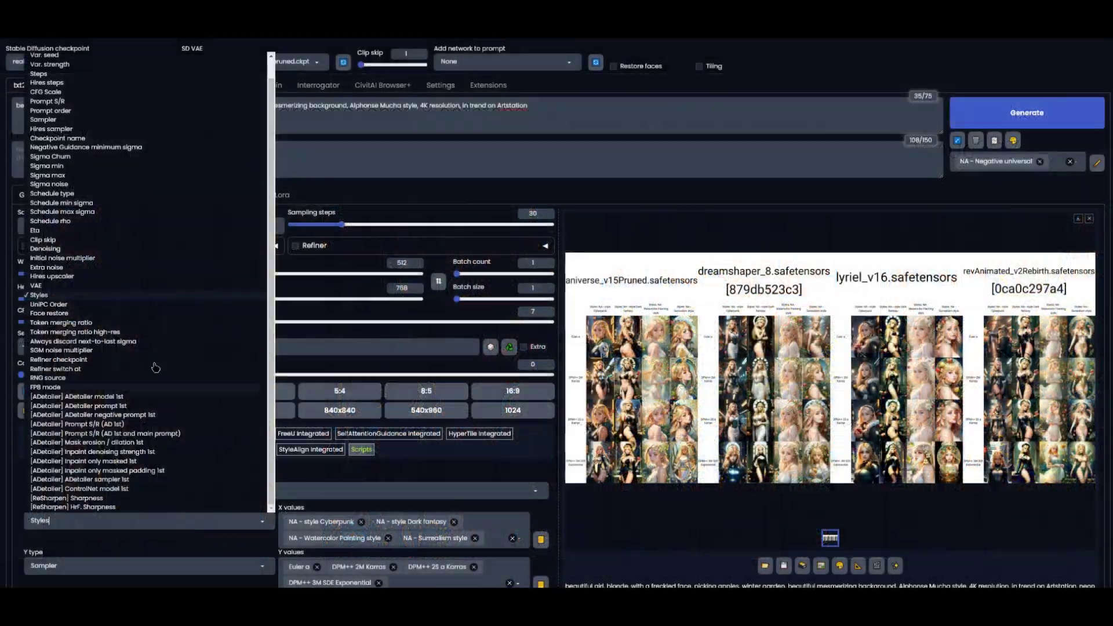
- Change the plot axes to CFG Scale for X, Seed for Y and Steps for Z
{"action": "left_click", "coordinate": [52, 91]}
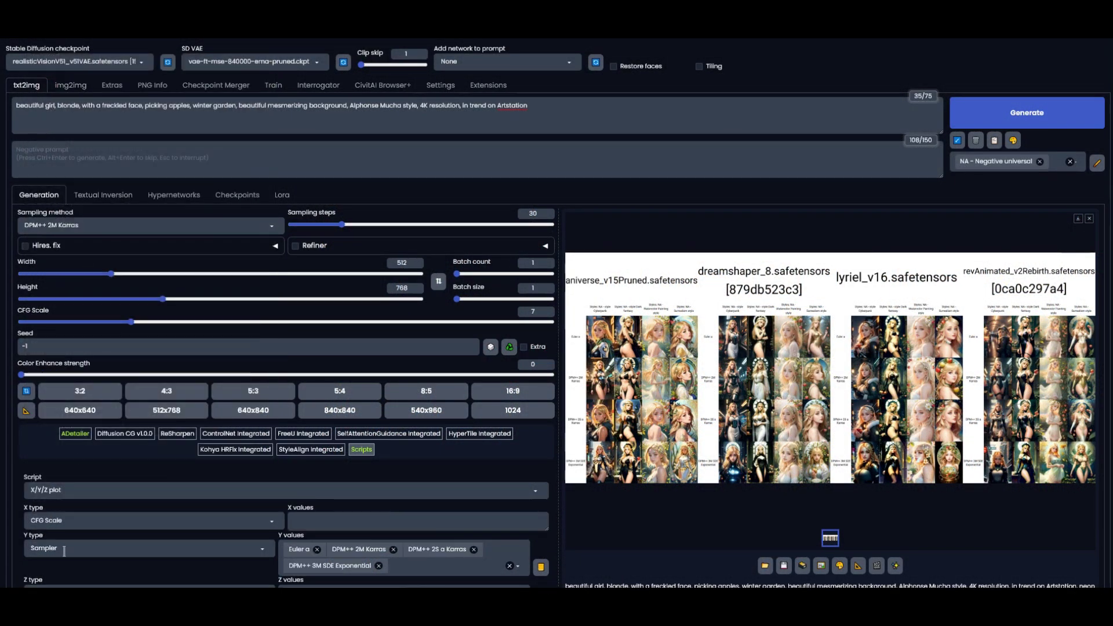
{"action": "left_click", "coordinate": [64, 550]}
{"action": "left_click", "coordinate": [35, 93]}
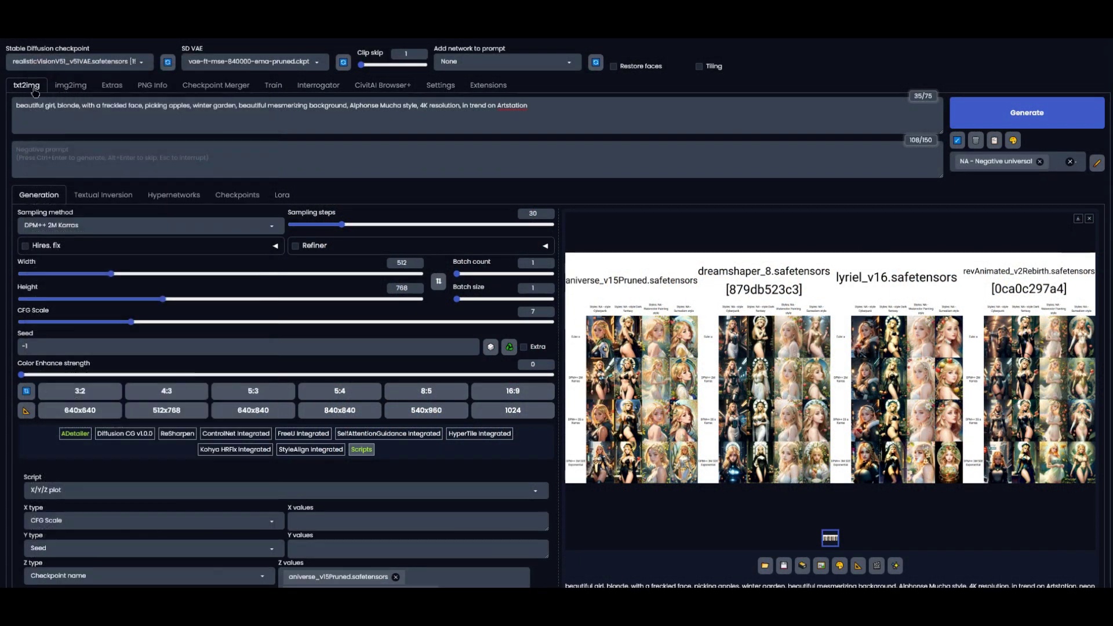
{"action": "left_click", "coordinate": [78, 575]}
{"action": "left_click", "coordinate": [51, 129]}
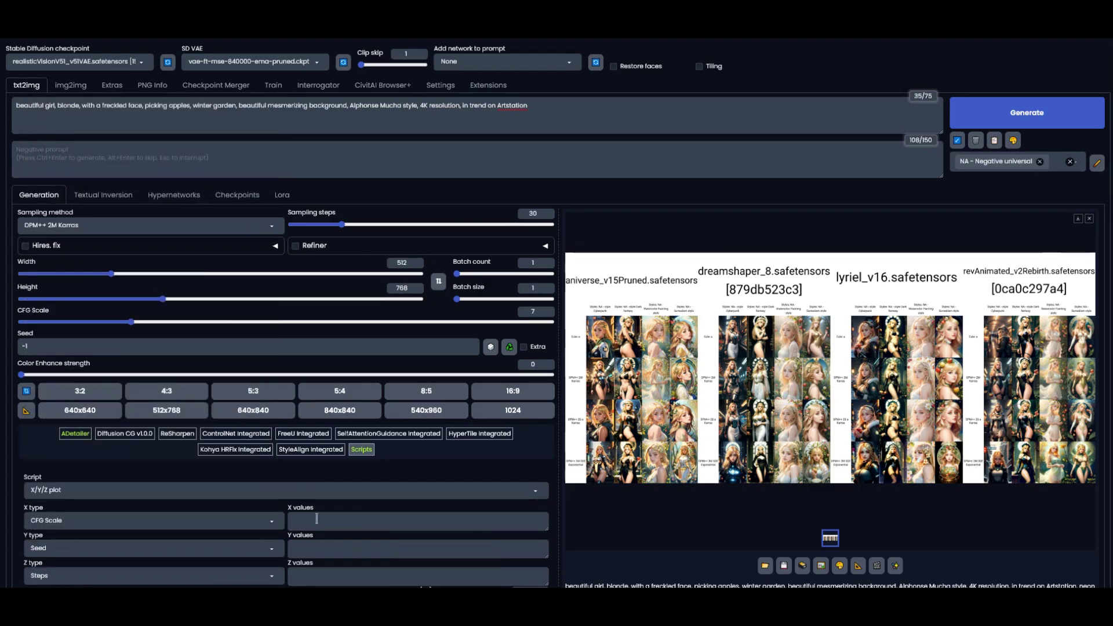
- Enter 7,9,13 as the CFG Scale values, 150-154 as the Seed range and 10-50 (+5) as the Steps range
{"action": "left_click", "coordinate": [317, 519]}
{"action": "type", "text": "7,"}
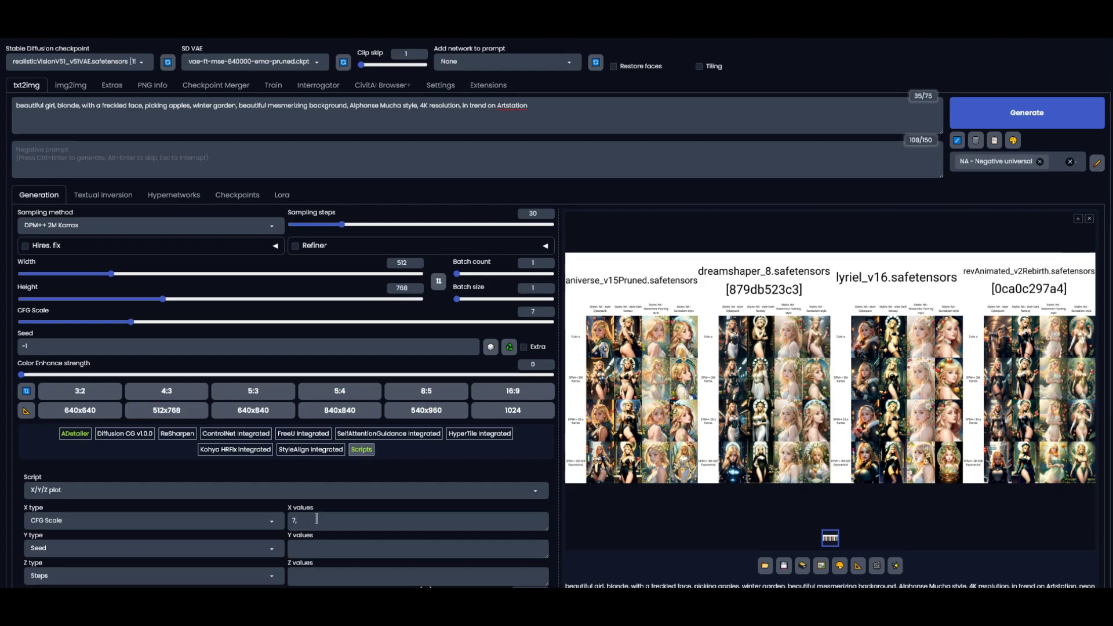
{"action": "type", "text": "9,13"}
{"action": "scroll", "coordinate": [317, 518], "scroll_direction": "down", "scroll_amount": 1}
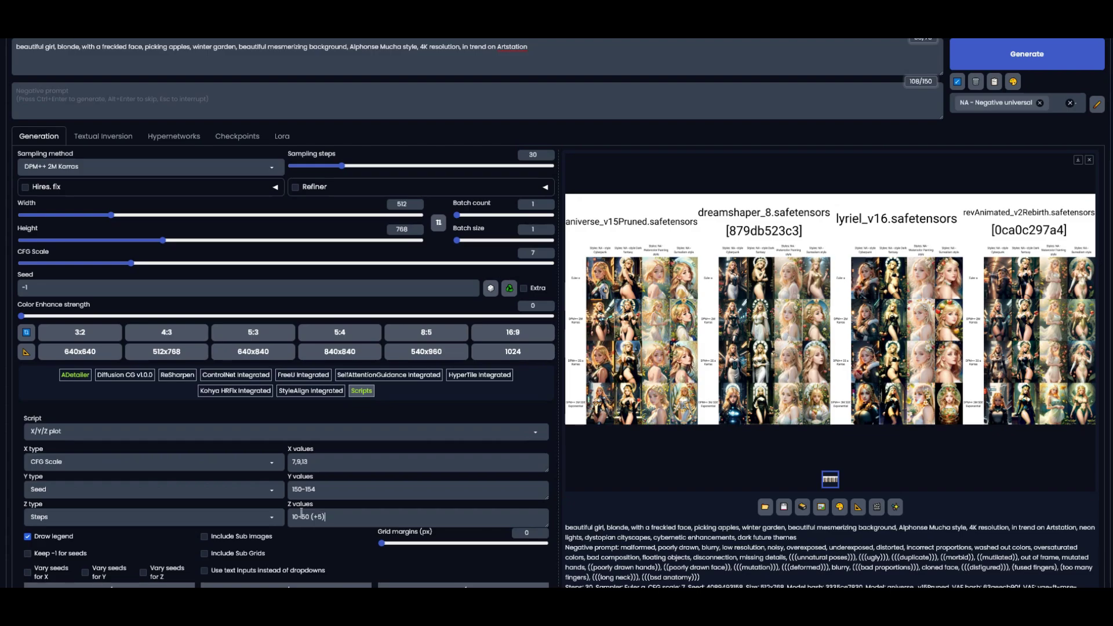
- Generate the CFG, seed and steps grid, examine it full screen and read the X/Y/Z plot documentation on value ranges
{"action": "left_click", "coordinate": [1004, 58]}
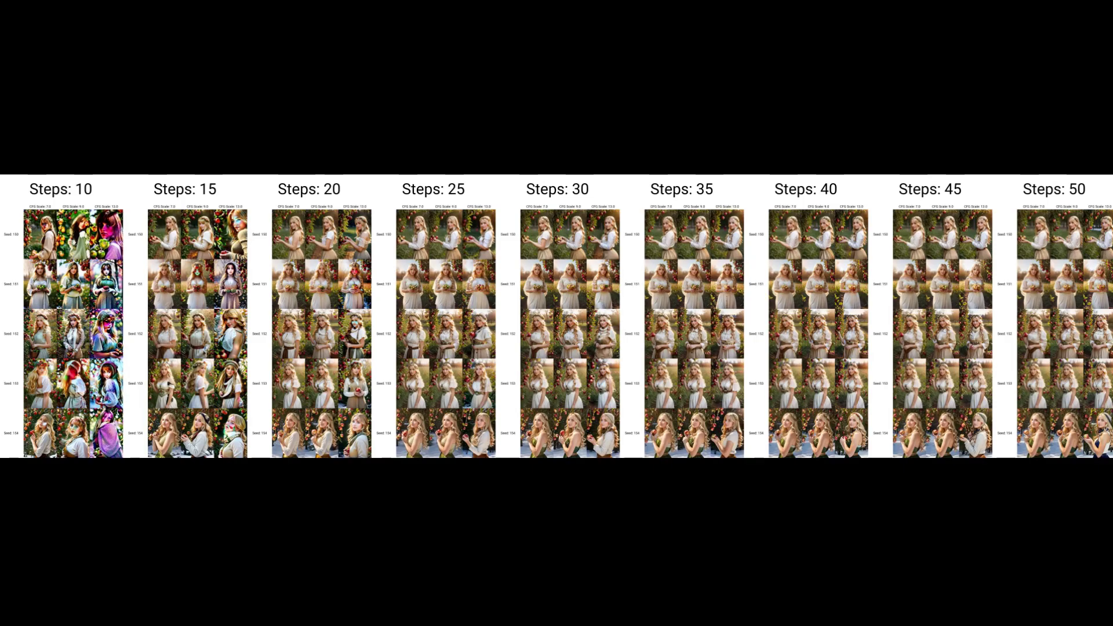
{"action": "left_click", "coordinate": [78, 258]}
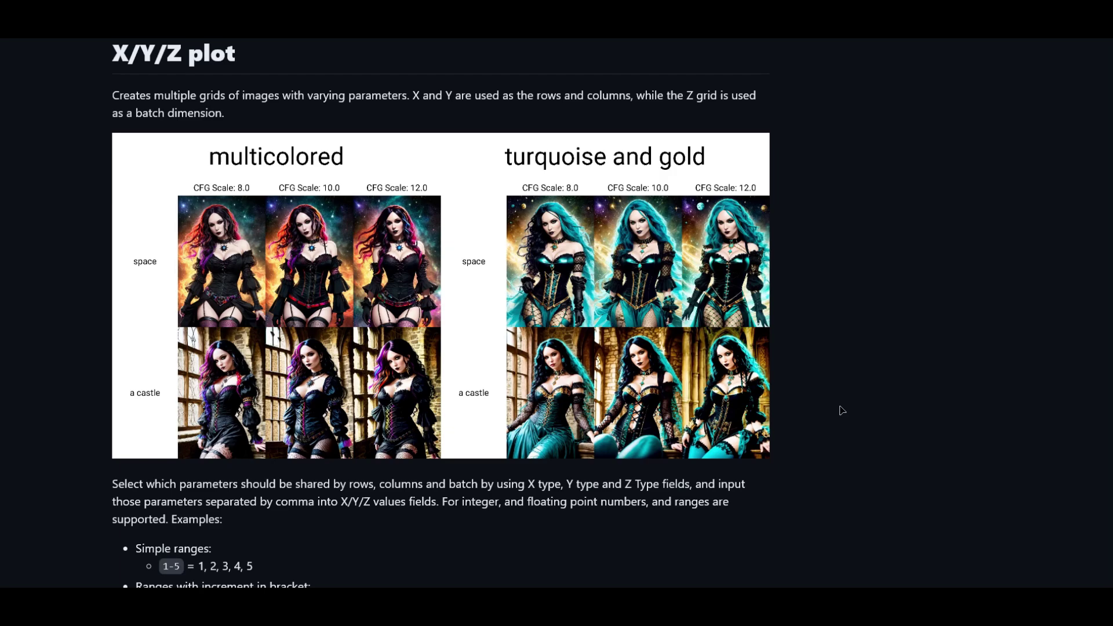
{"action": "scroll", "coordinate": [842, 410], "scroll_direction": "down", "scroll_amount": 3}
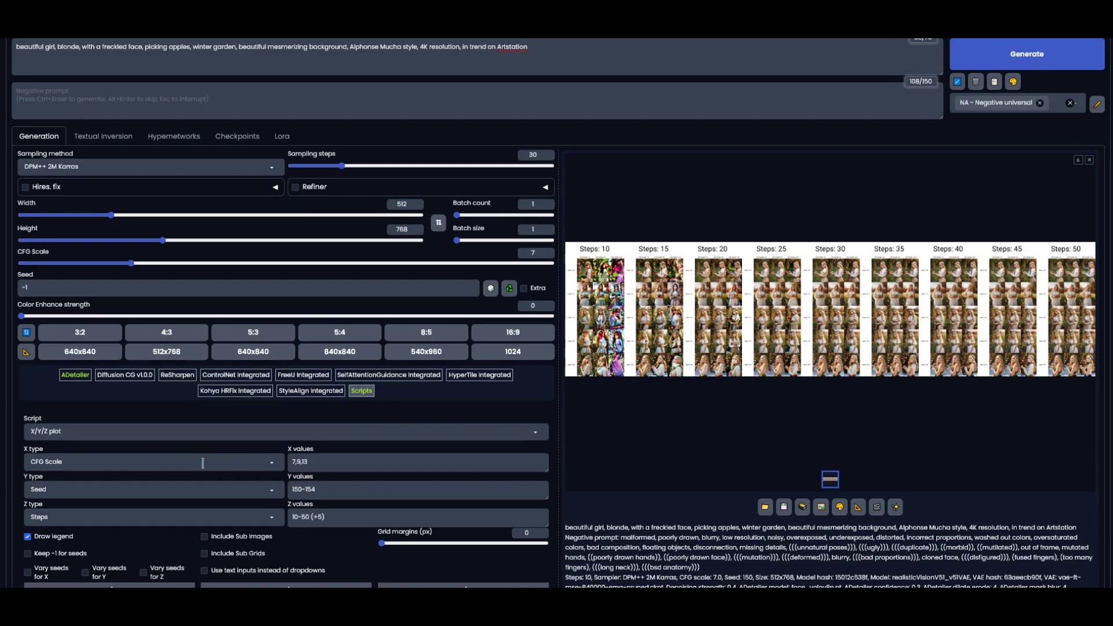
- Set the X type to Prompt S/R and both the Y and Z types to Nothing
{"action": "left_click", "coordinate": [81, 465]}
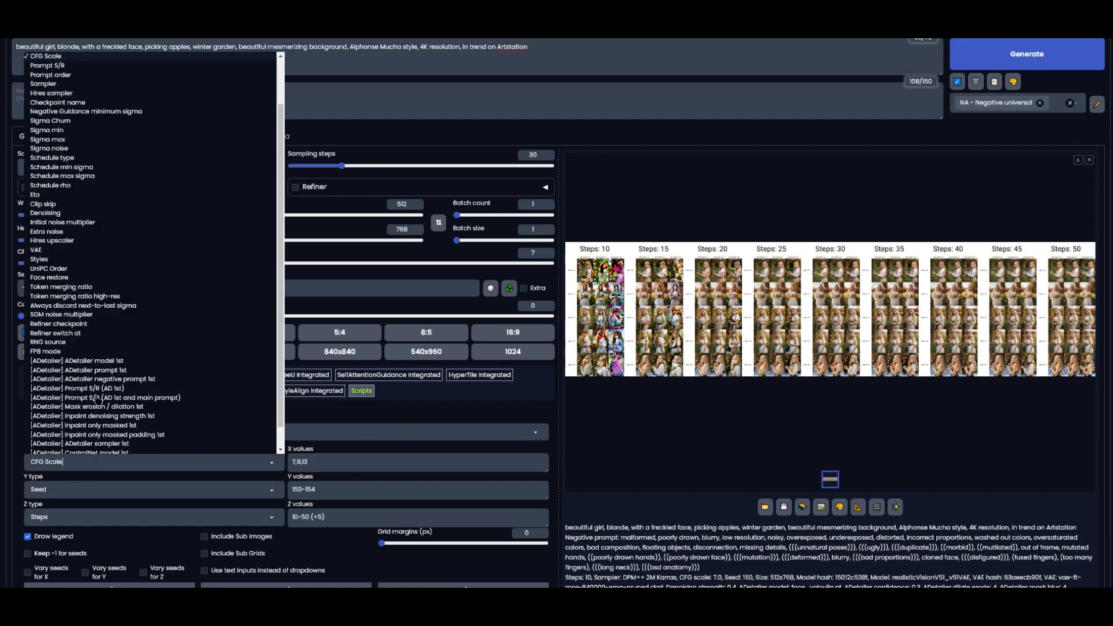
{"action": "left_click", "coordinate": [50, 66]}
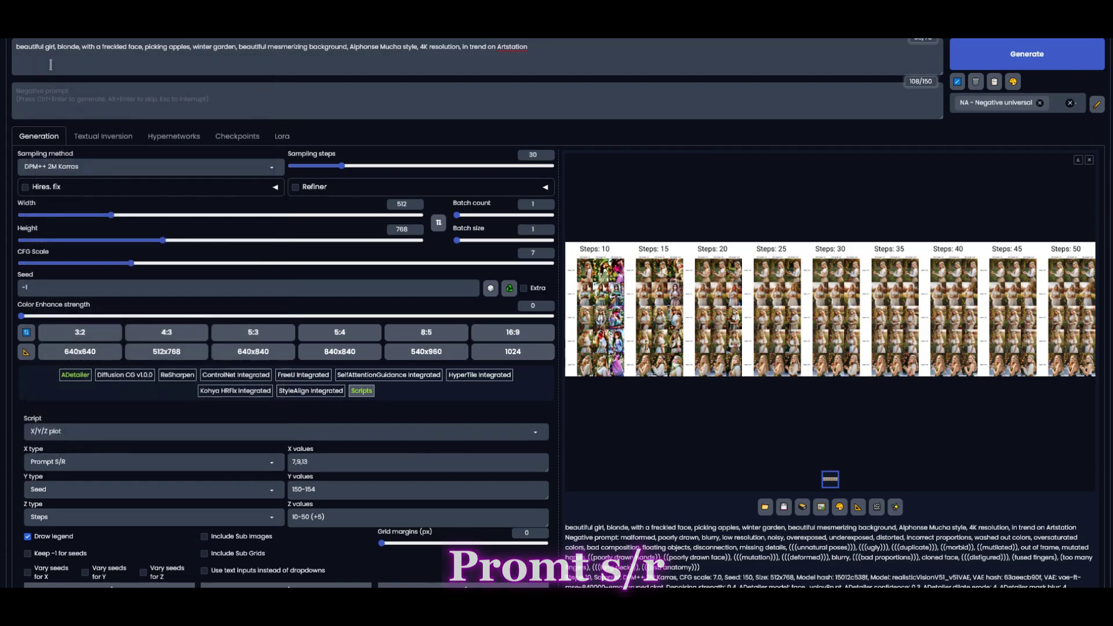
{"action": "left_click", "coordinate": [246, 488]}
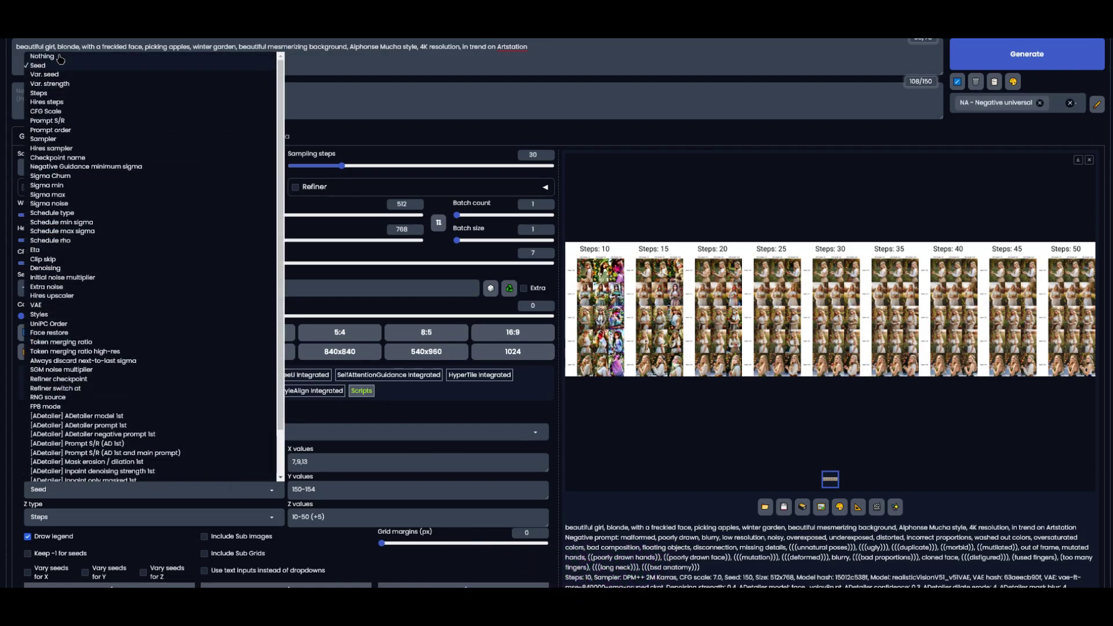
{"action": "left_click", "coordinate": [42, 57]}
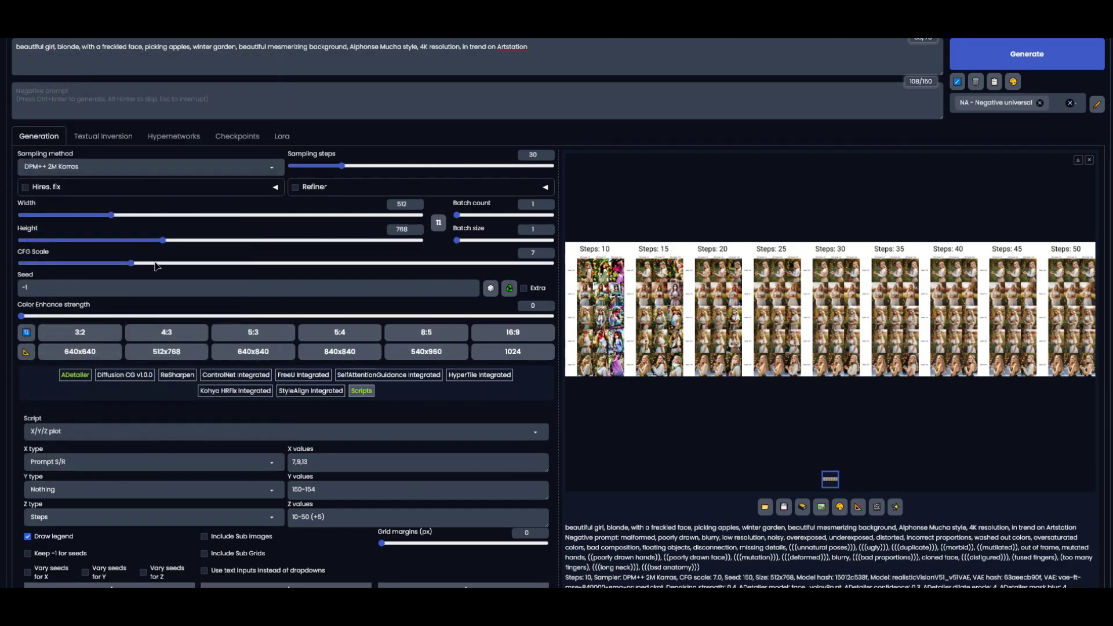
{"action": "left_click", "coordinate": [84, 508]}
{"action": "scroll", "coordinate": [87, 232], "scroll_direction": "up", "scroll_amount": 1}
{"action": "left_click", "coordinate": [42, 56]}
- Add "Steampunk, " at the very beginning of the positive prompt
{"action": "left_click", "coordinate": [15, 48]}
{"action": "type", "text": "Steampunk"}
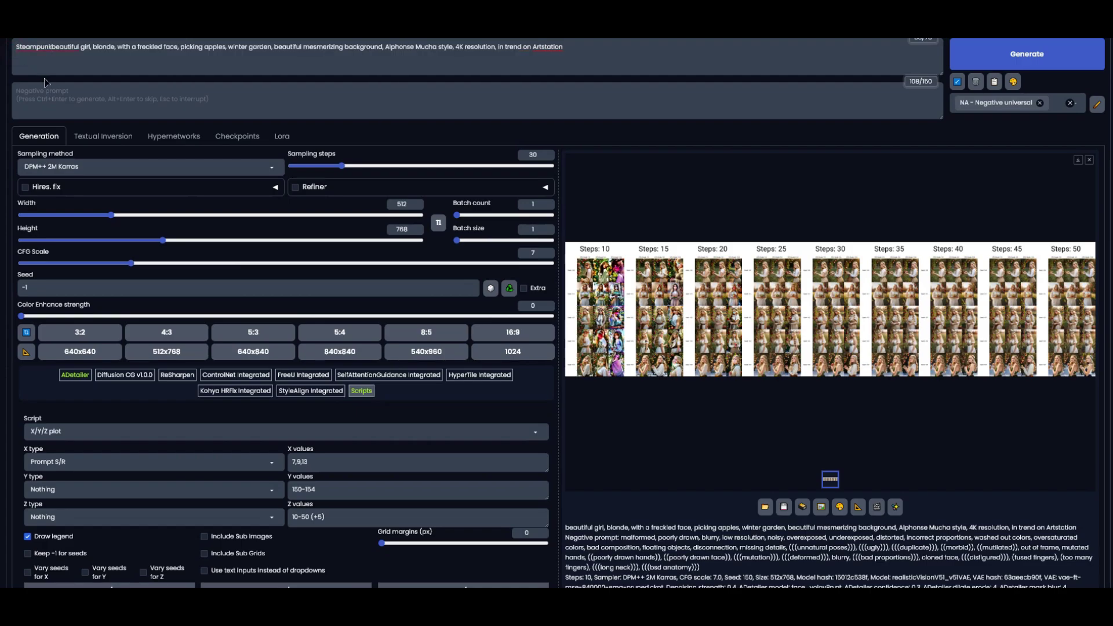
{"action": "type", "text": ", "}
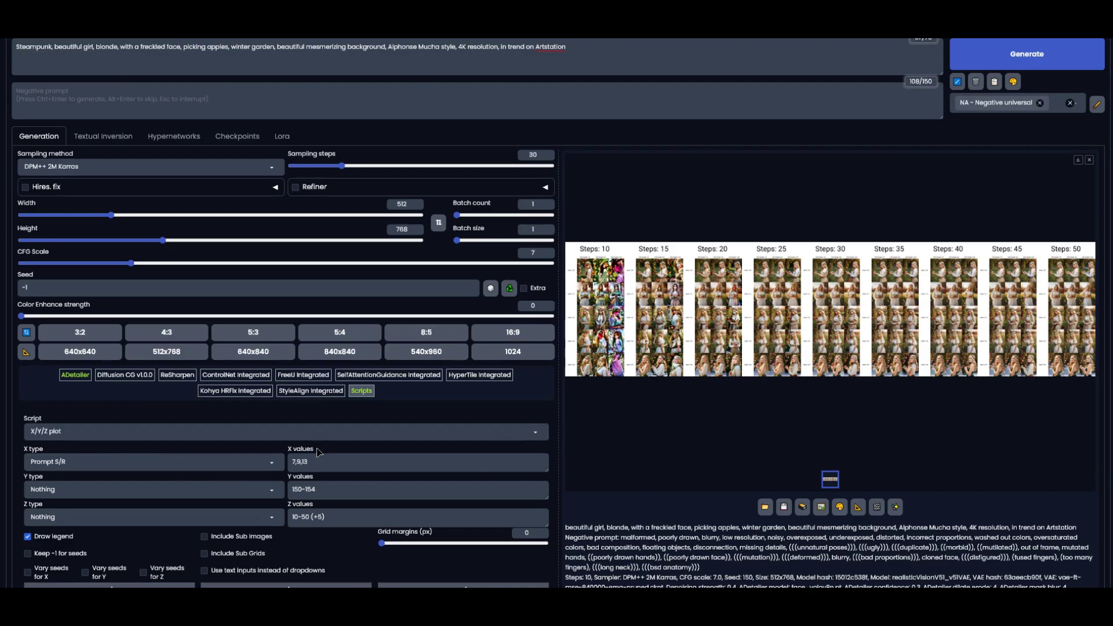
- Clear the Y and Z values, list Steampunk, Cyberpunk, Dieselpunk, Atompunk, Biopunk, Solarpunk, Nanopunk, Zombiepunk, Apocalyptic Punk and Gothic punk as X values, and generate the grid
{"action": "type", "text": "Steampunk"}
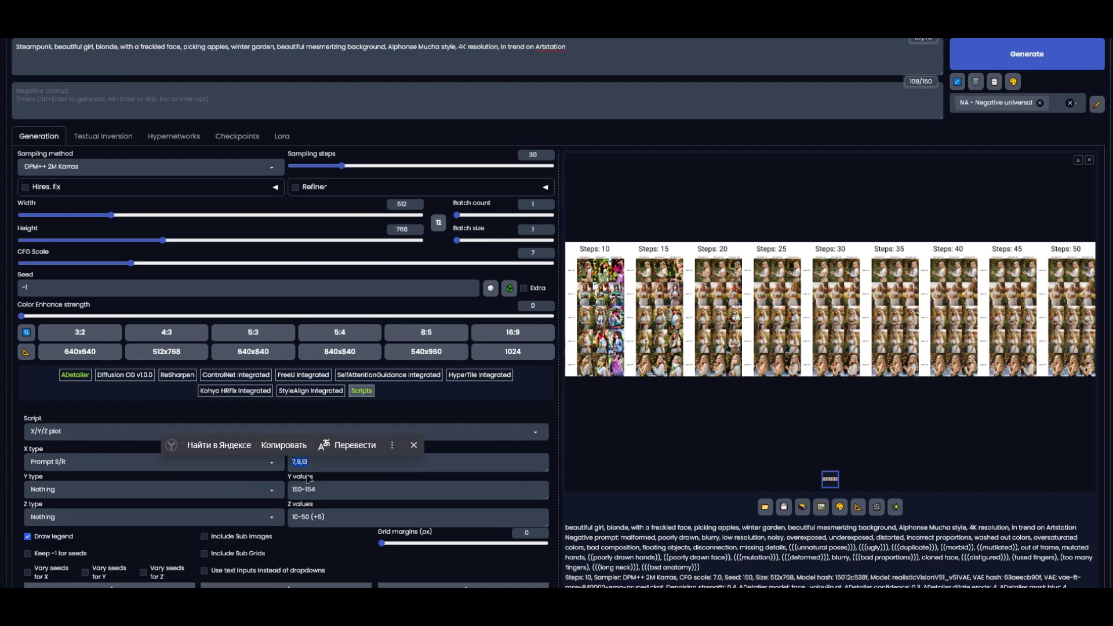
{"action": "key", "text": "Tab"}
{"action": "key", "text": "BackSpace"}
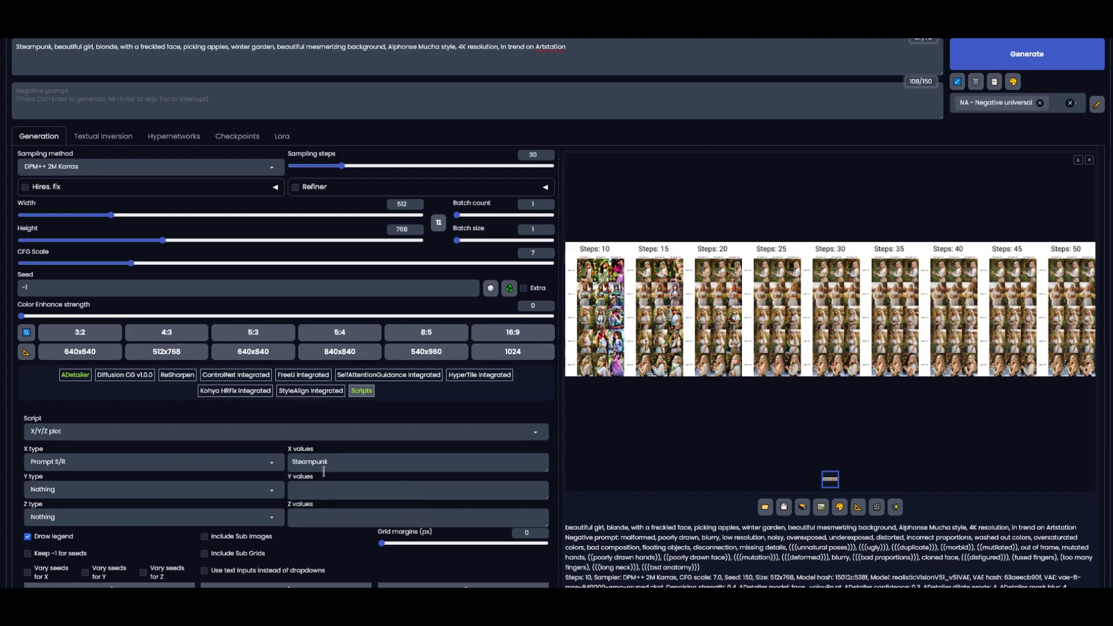
{"action": "type", "text": "Steampunk Cyberpunk Dieselpunk Atompunk Biopunk Solarpunk Nanopunk Zombiepunk Apocalyptic Punk Gothic punk"}
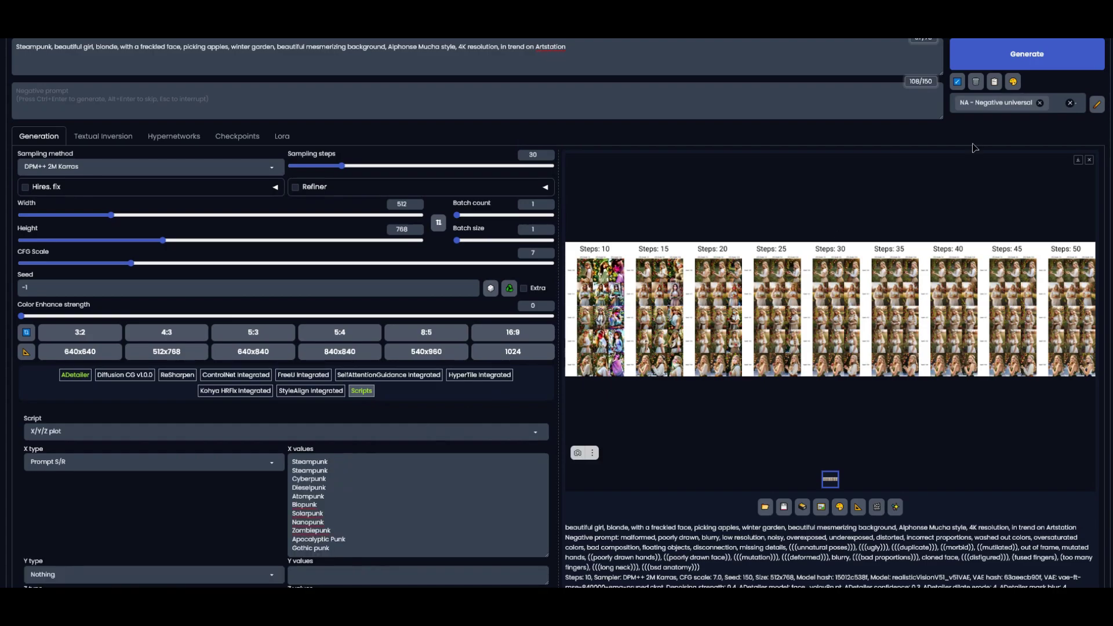
{"action": "left_click", "coordinate": [1041, 53]}
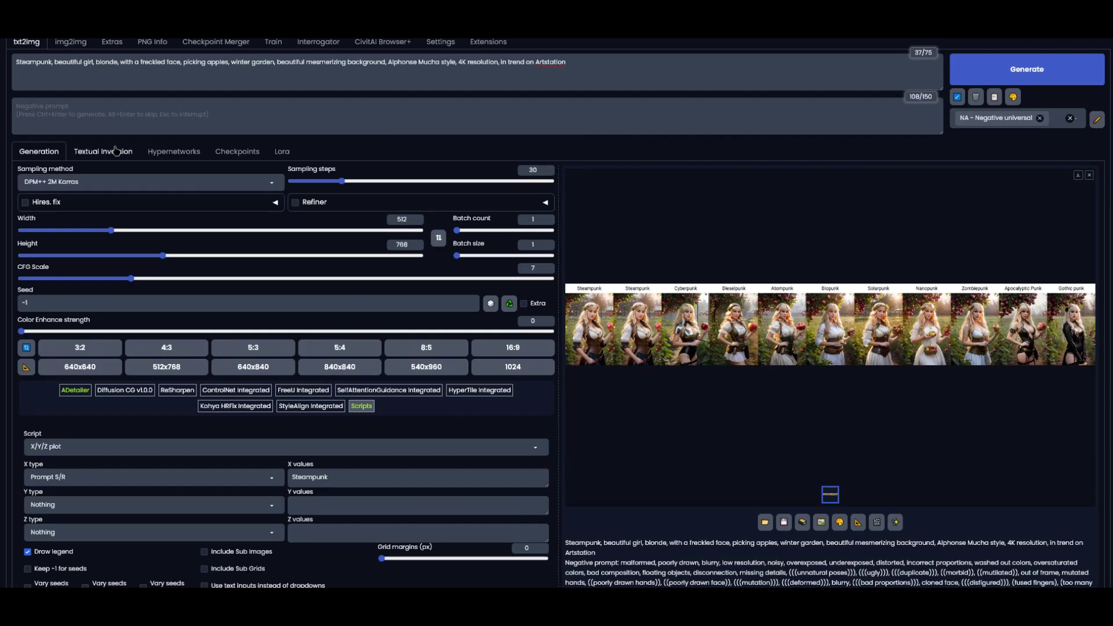
- Add every available textual inversion embedding, from AloeAntiCGI-4500 to Asian-Less-Neg, to the negative prompt
{"action": "left_click", "coordinate": [112, 153]}
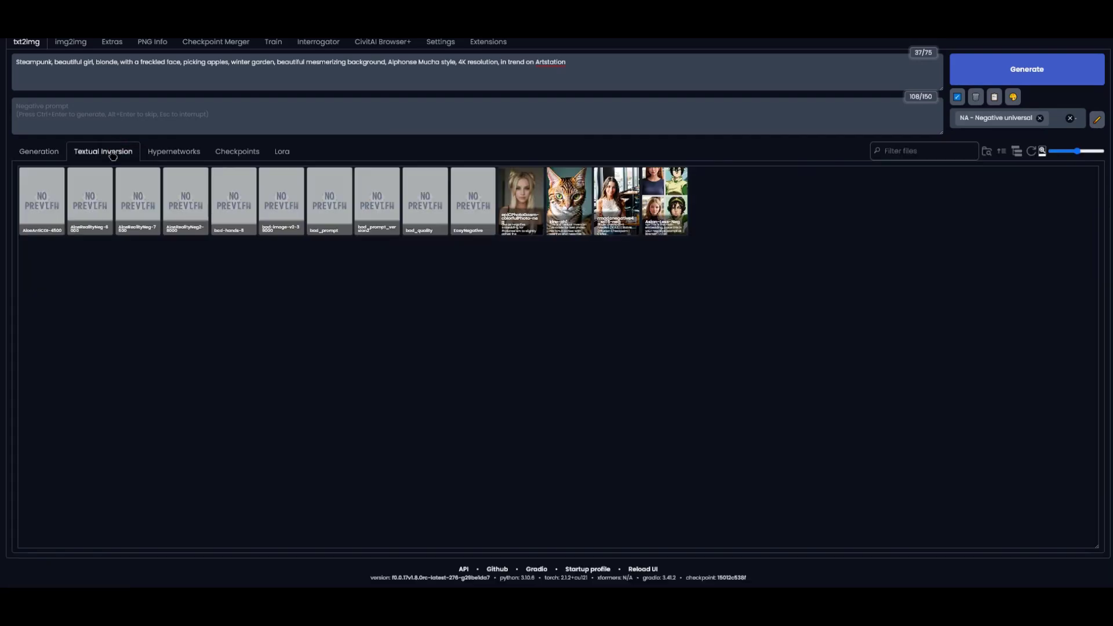
{"action": "left_click", "coordinate": [44, 197]}
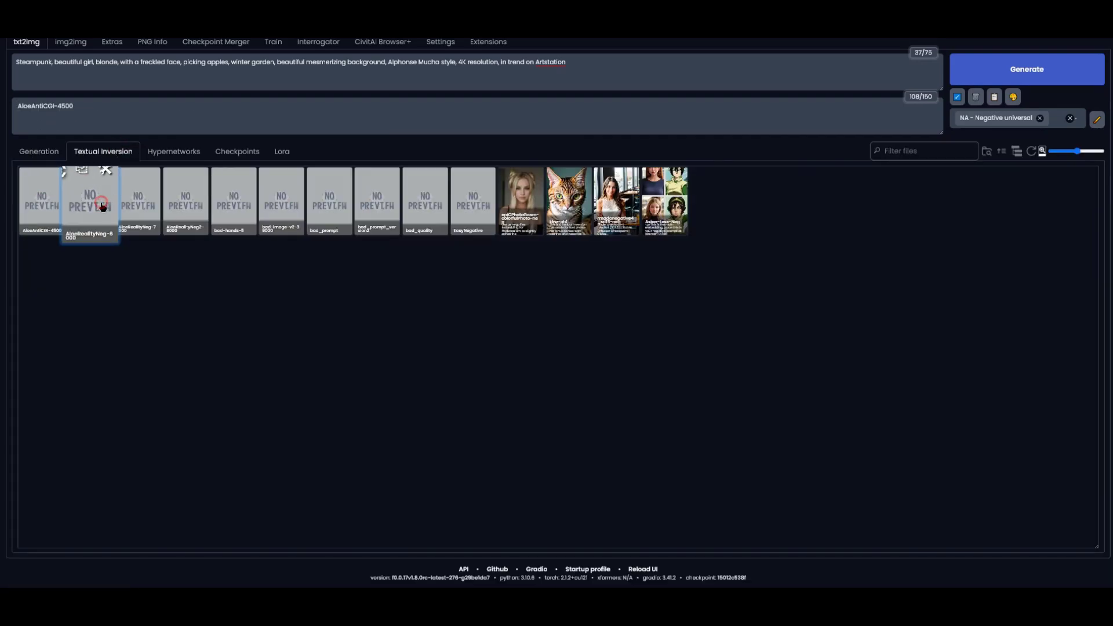
{"action": "left_click", "coordinate": [99, 206]}
{"action": "left_click", "coordinate": [142, 206]}
{"action": "left_click", "coordinate": [194, 206]}
{"action": "left_click", "coordinate": [238, 206]}
{"action": "left_click", "coordinate": [281, 205]}
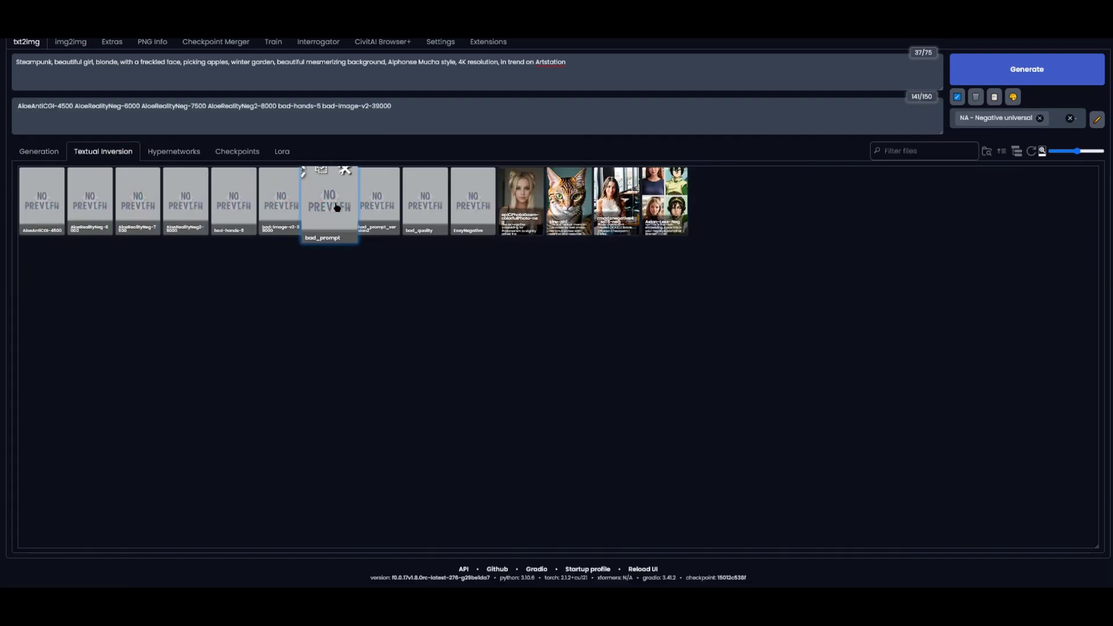
{"action": "left_click", "coordinate": [336, 207]}
{"action": "left_click", "coordinate": [377, 207]}
{"action": "left_click", "coordinate": [425, 207]}
{"action": "left_click", "coordinate": [473, 207]}
{"action": "left_click", "coordinate": [525, 207]}
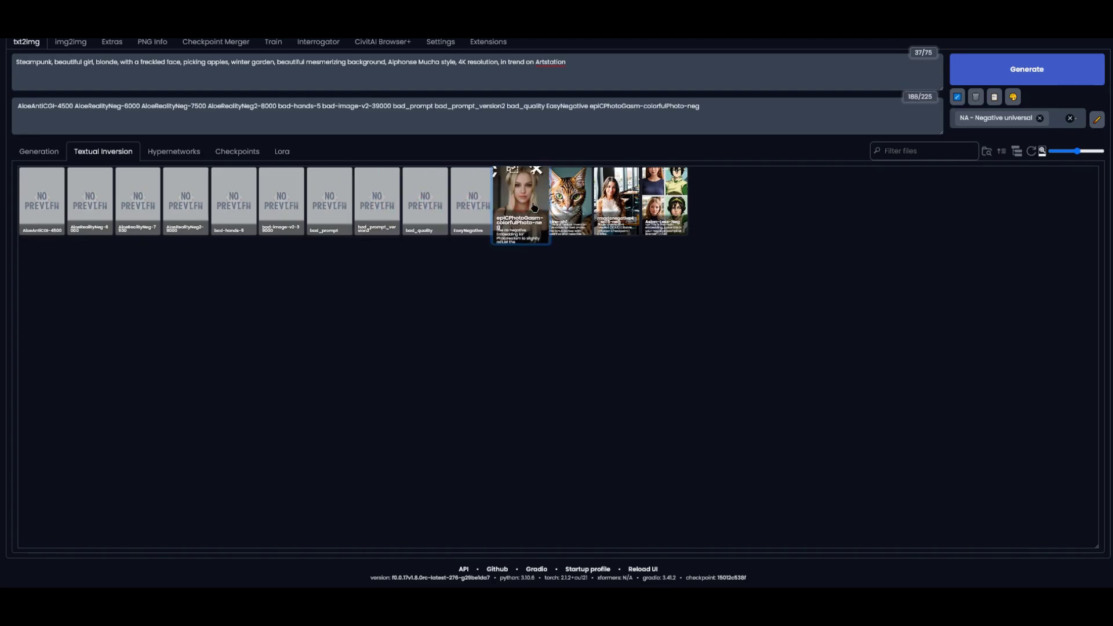
{"action": "left_click", "coordinate": [567, 205]}
{"action": "left_click", "coordinate": [616, 203]}
{"action": "left_click", "coordinate": [672, 211]}
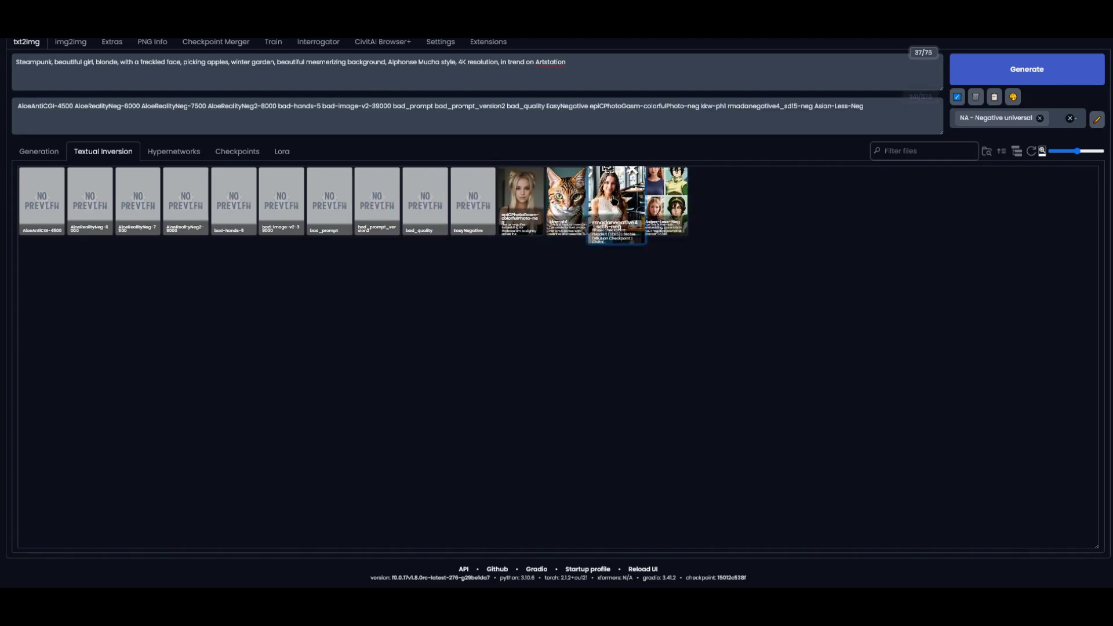
- Return to the generation settings and remove every embedding after AloeAntiCGI-4500 from the negative prompt
{"action": "left_click", "coordinate": [61, 150]}
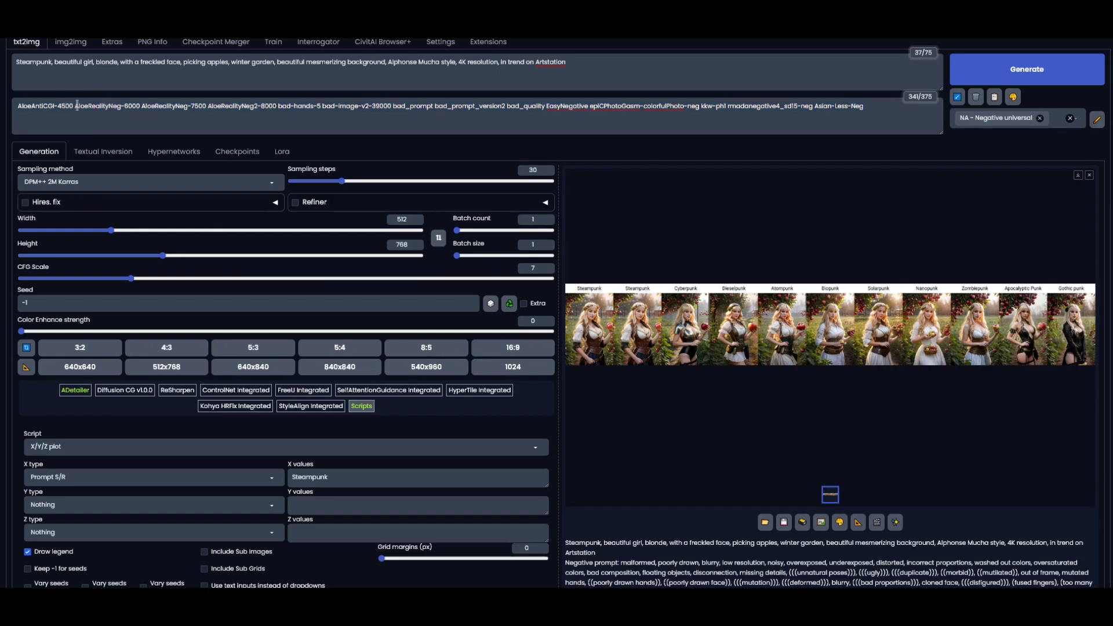
{"action": "left_click_drag", "start_coordinate": [783, 118], "coordinate": [898, 115]}
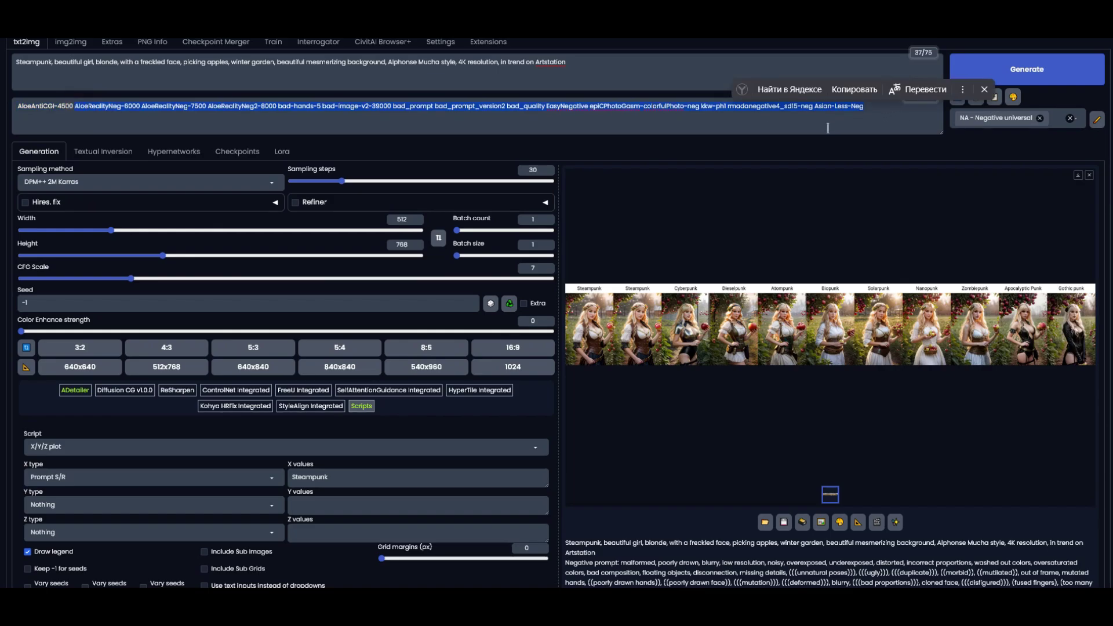
{"action": "key", "text": "BackSpace"}
- Replace the X values with the full embedding list and put AloeAntiCGI-4500 through bad-image-v2-39000 on separate lines
{"action": "left_click", "coordinate": [347, 479]}
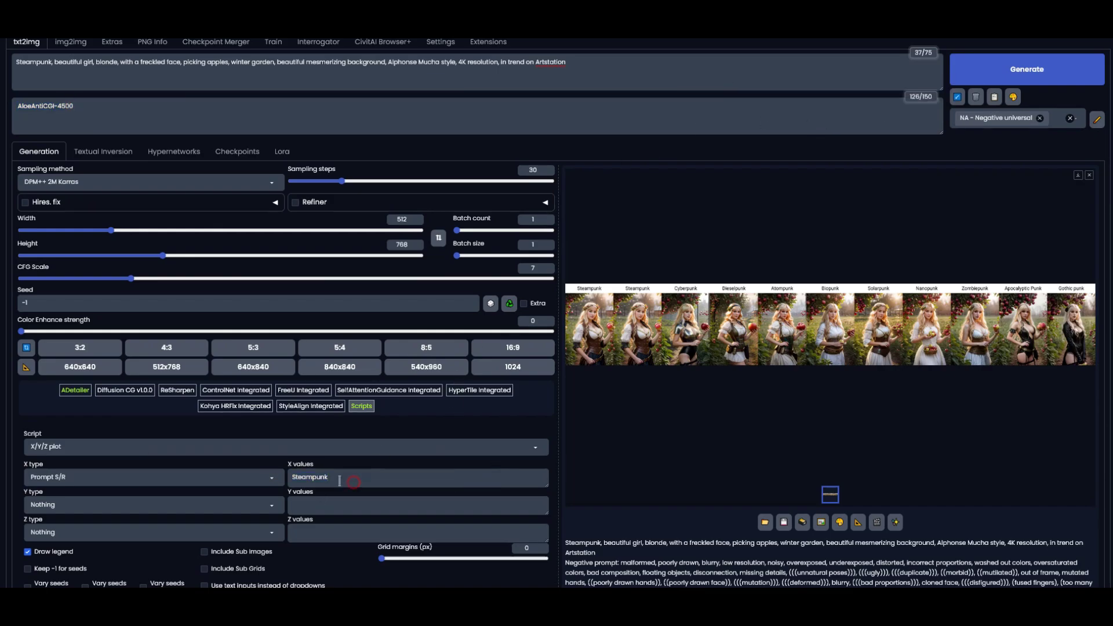
{"action": "type", "text": "AloeAntiCGI-4500 AloeRealityNeg-6000 AloeRealityNeg-7500 AloeRealityNeg2-8000 bad-hands-5 bad-image-v2-39000 bad_prompt bad_prompt_version2 bad_quality EasyNegative epiCPhotoGasm-colorfulPhoto-neg kkw-ph1 rmadanegative4_sd15-neg Asian-Less-Neg"}
{"action": "key", "text": "Return"}
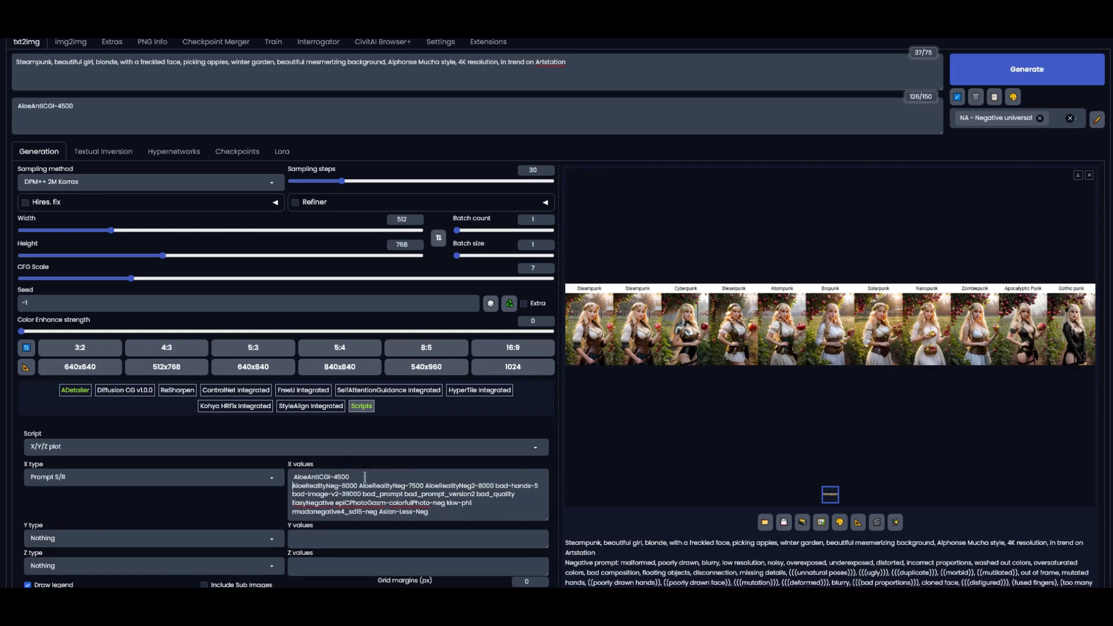
{"action": "key", "text": "ctrl+Right"}
{"action": "key", "text": "Return"}
{"action": "key", "text": "ctrl+Right"}
{"action": "key", "text": "Return"}
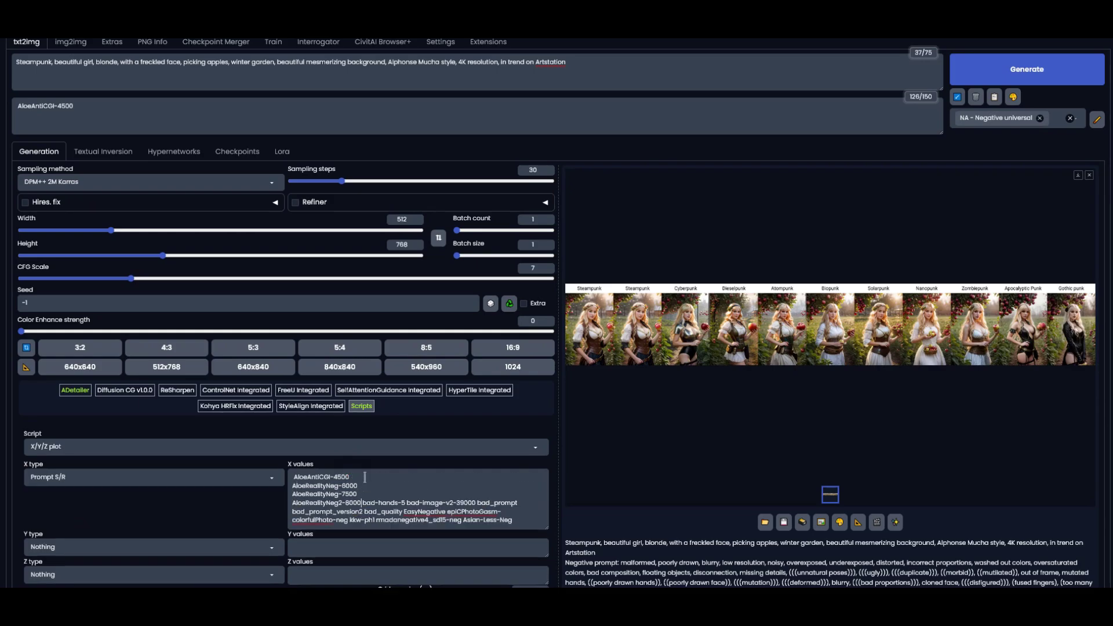
{"action": "key", "text": "Return"}
{"action": "key", "text": "ctrl+Right"}
{"action": "key", "text": "Return"}
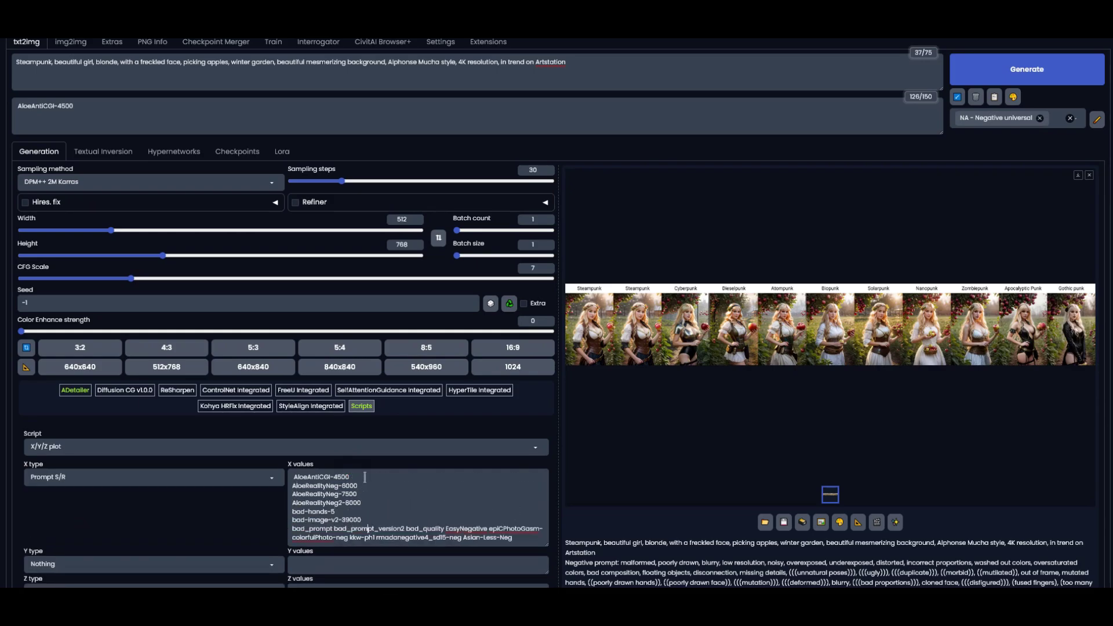
- Split the remaining embeddings in the X values, from bad_prompt to Asian-Less-Neg, onto new lines and generate the comparison grid
{"action": "key", "text": "ctrl+Left"}
{"action": "key", "text": "Return"}
{"action": "key", "text": "ctrl+Right"}
{"action": "key", "text": "Return"}
{"action": "key", "text": "ctrl+Right"}
{"action": "key", "text": "Return"}
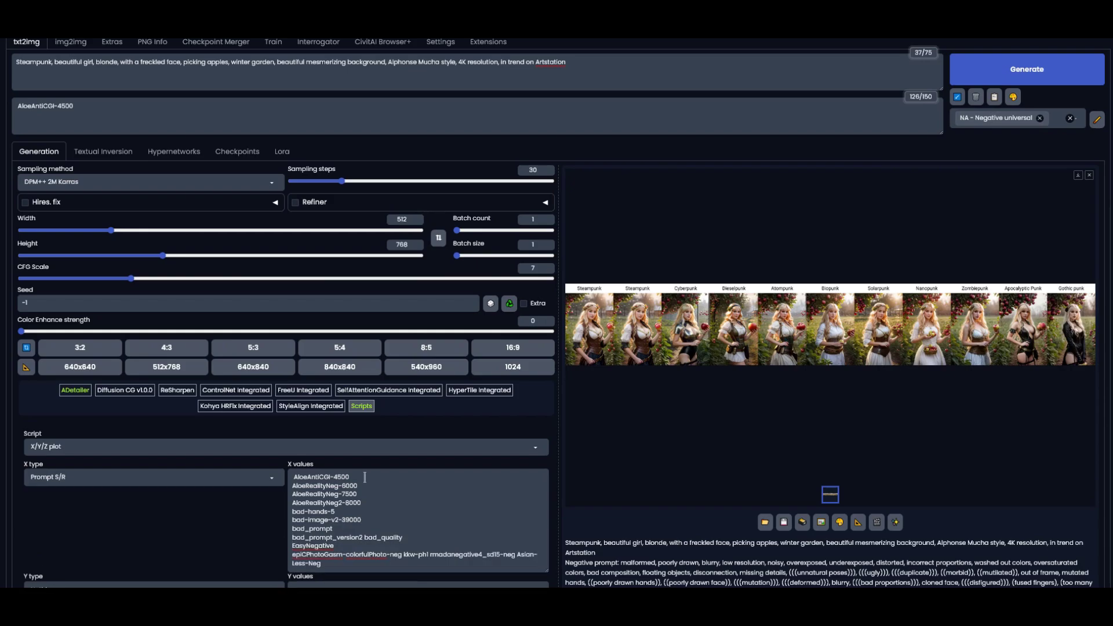
{"action": "key", "text": "ctrl+Right"}
{"action": "key", "text": "Return"}
{"action": "key", "text": "Return"}
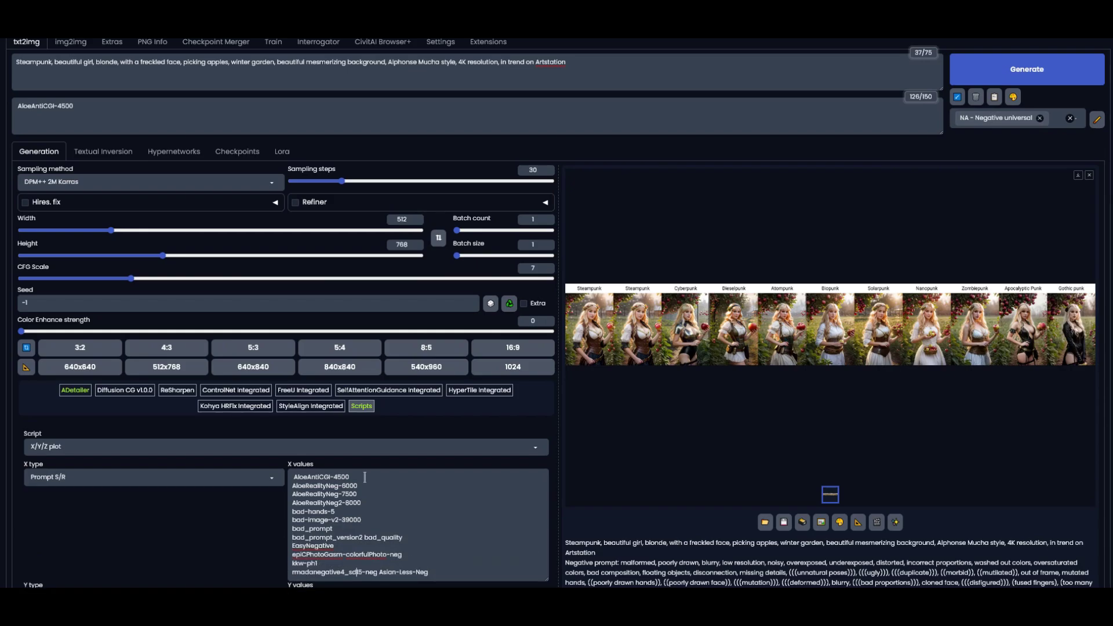
{"action": "key", "text": "ctrl+Right"}
{"action": "key", "text": "Return"}
{"action": "left_click", "coordinate": [961, 81]}
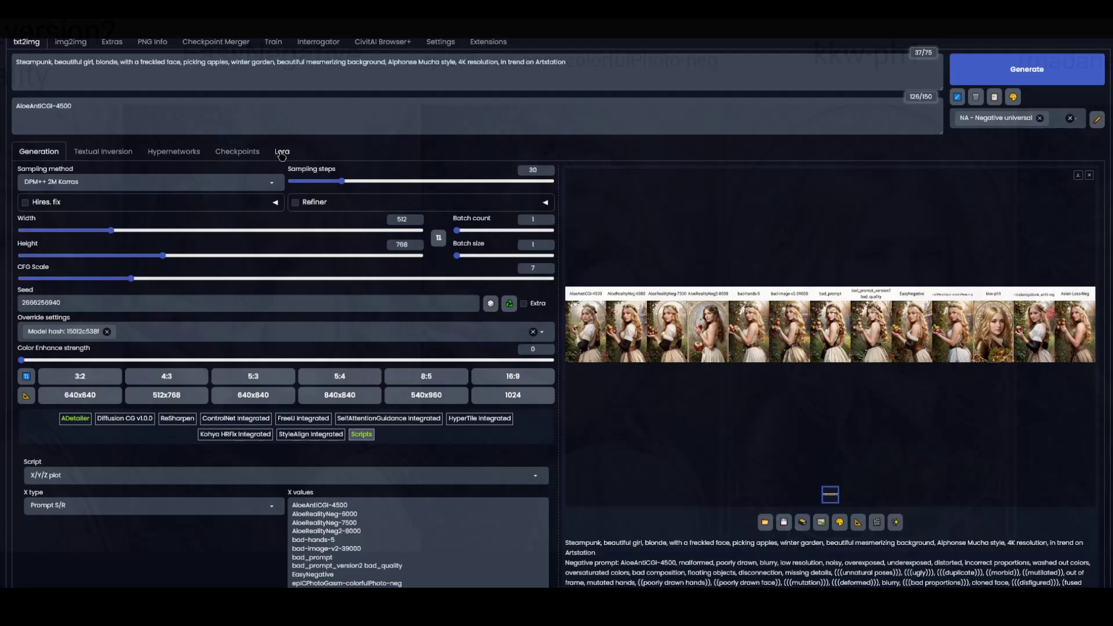
- Add all the available Lora models, from CyberPunkAI to tbh9-, to the positive prompt
{"action": "left_click", "coordinate": [281, 153]}
{"action": "left_click", "coordinate": [42, 197]}
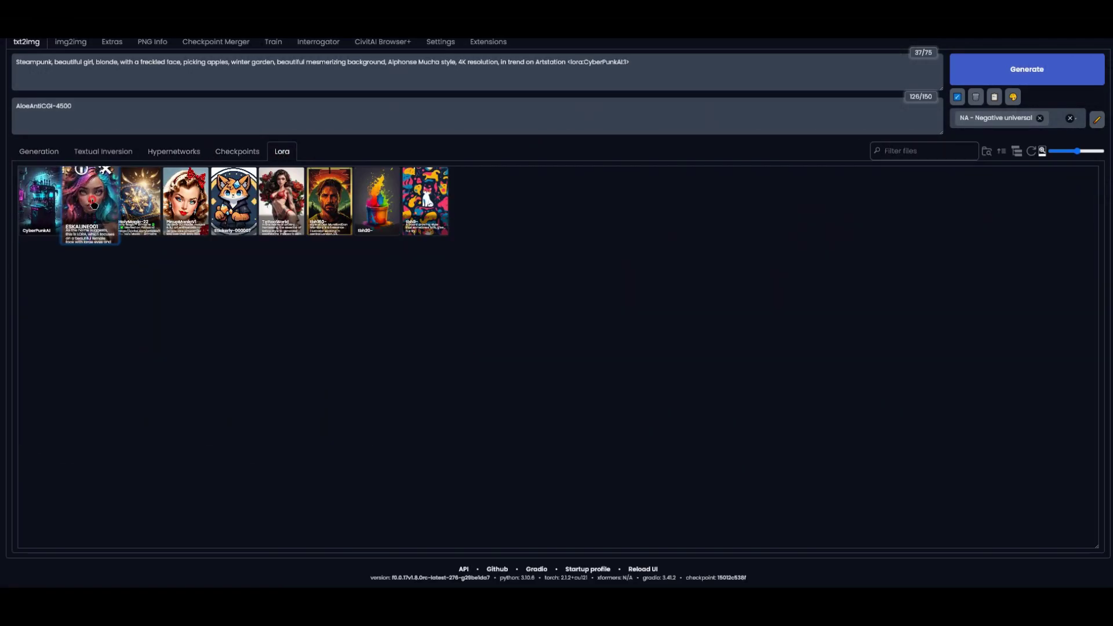
{"action": "left_click", "coordinate": [92, 197]}
{"action": "left_click", "coordinate": [139, 198]}
{"action": "left_click", "coordinate": [203, 207]}
{"action": "left_click", "coordinate": [235, 200]}
{"action": "left_click", "coordinate": [281, 200]}
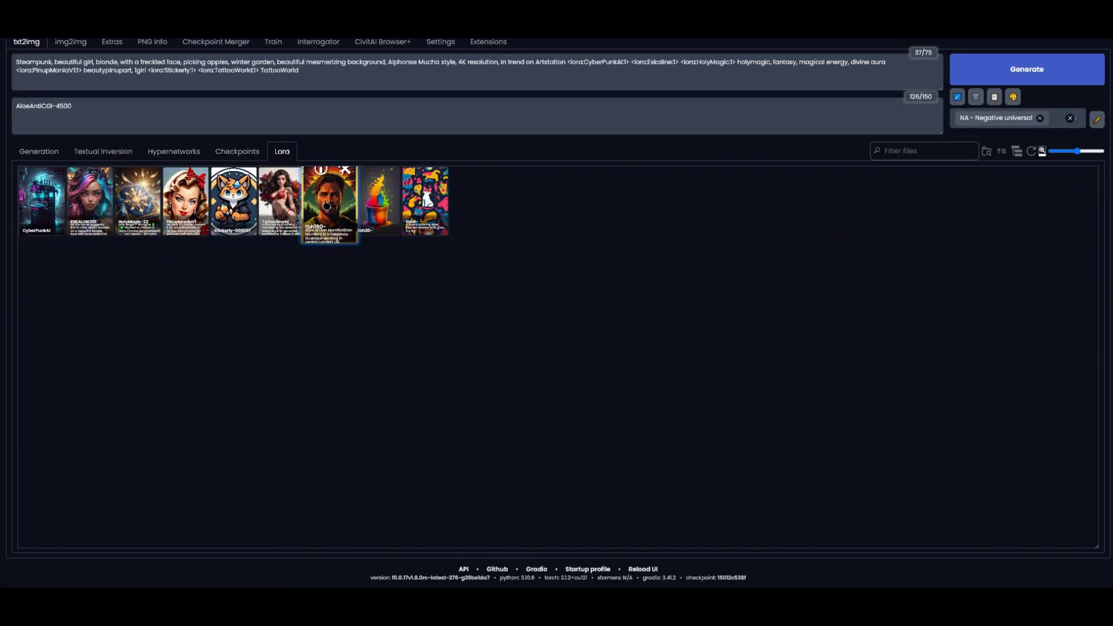
{"action": "left_click", "coordinate": [330, 200]}
{"action": "left_click", "coordinate": [378, 200]}
{"action": "left_click", "coordinate": [423, 200]}
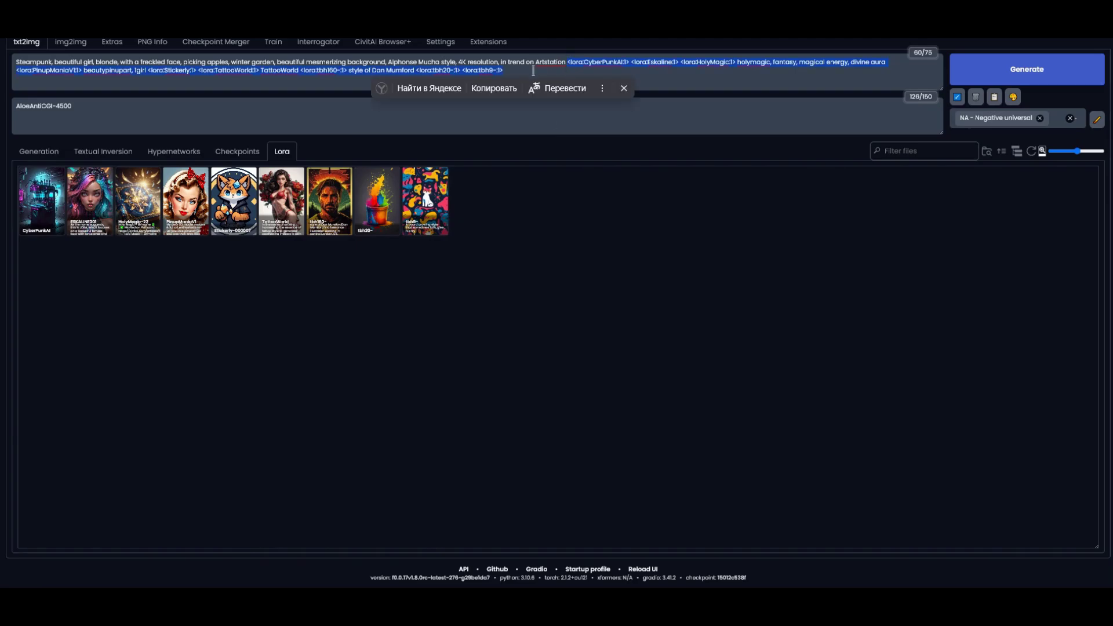
- Replace the X values with the prompt's Lora tags and start separating them, with CyberPunkAI and Eskaline on their own lines
{"action": "left_click", "coordinate": [39, 151]}
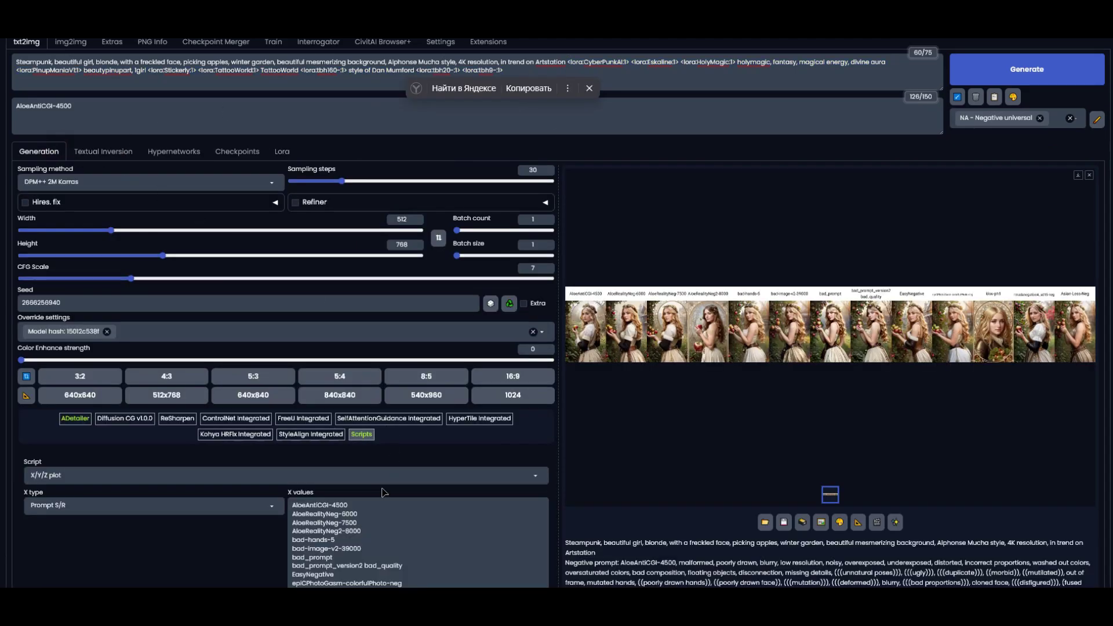
{"action": "left_click", "coordinate": [293, 505]}
{"action": "key", "text": "ctrl+a"}
{"action": "scroll", "coordinate": [331, 470], "scroll_direction": "down", "scroll_amount": 2}
{"action": "type", "text": "<lora:CyberPunkAI:1> <lora:Eskaline:1> <lora:HolyMagic:1> holymagic, fantasy, magical energy, divine aura <lora:PinupManiaV1:1> beautypinupart, 1girl <lora:Stickerly:1> <lora:TattooWorld:1> TattooWorld <lora:tbh160-:1> style of Dan Mumford <lora:tbh20-:1> <lora:tbh9-:1>"}
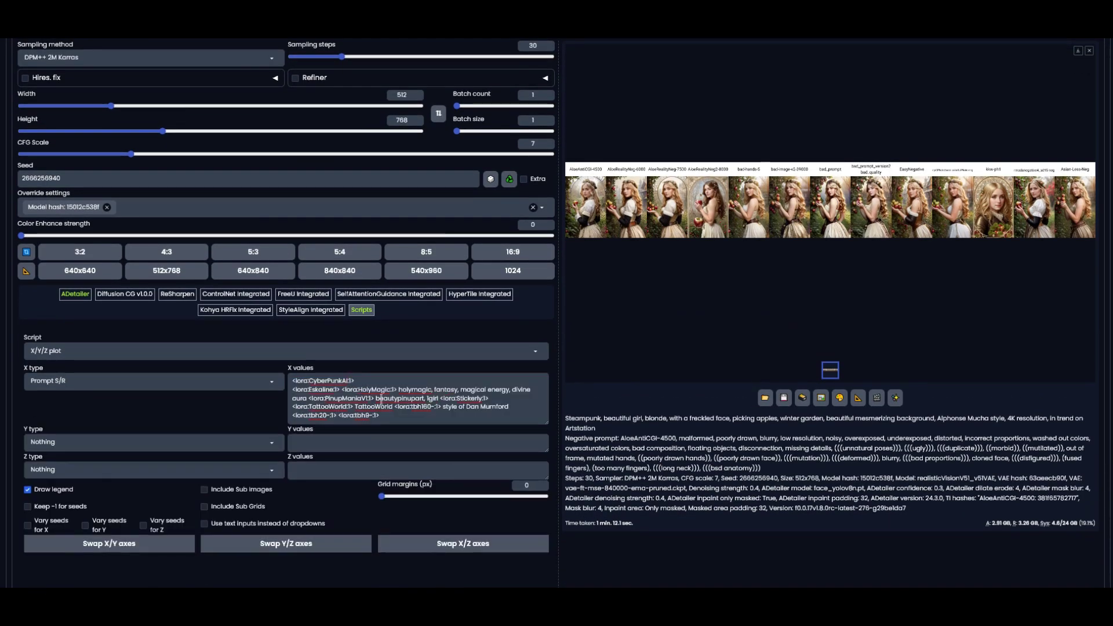
{"action": "key", "text": "Return"}
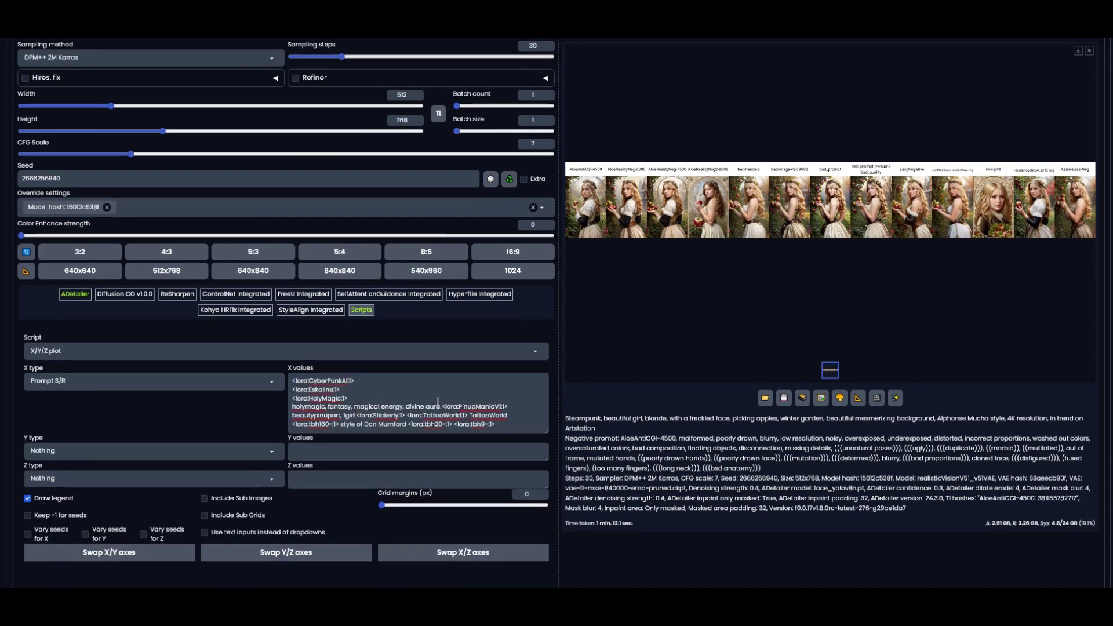
- Delete the HolyMagic trigger words from the X values and put the PinupManiaV1 and Stickerly tags on separate lines
{"action": "left_click_drag", "start_coordinate": [441, 406], "coordinate": [293, 406]}
{"action": "key", "text": "BackSpace"}
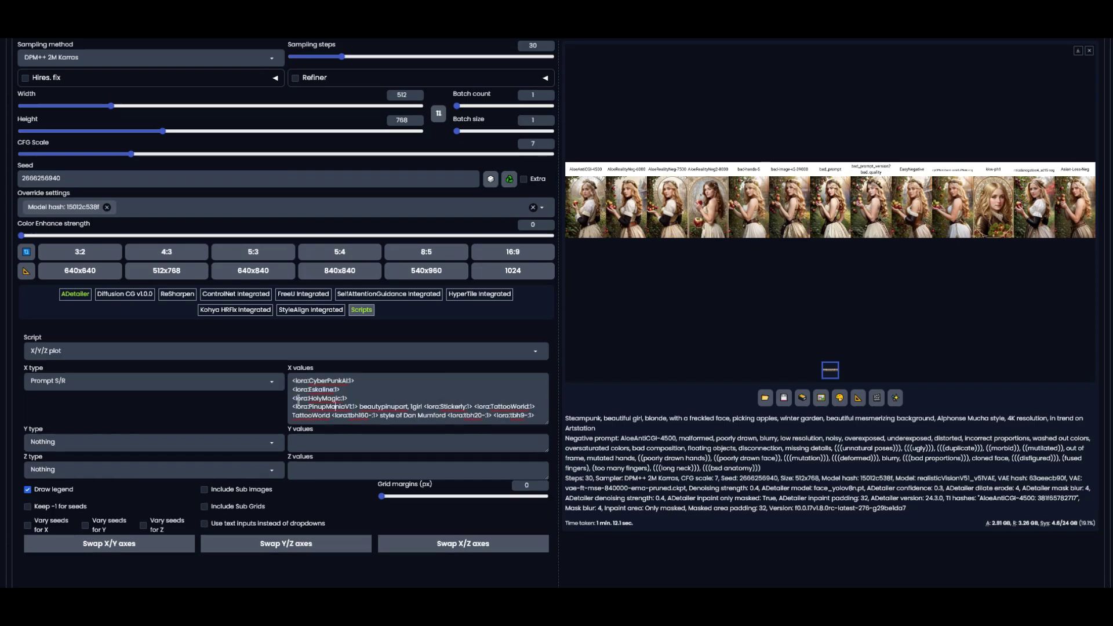
{"action": "key", "text": "Return"}
{"action": "key", "text": "Return"}
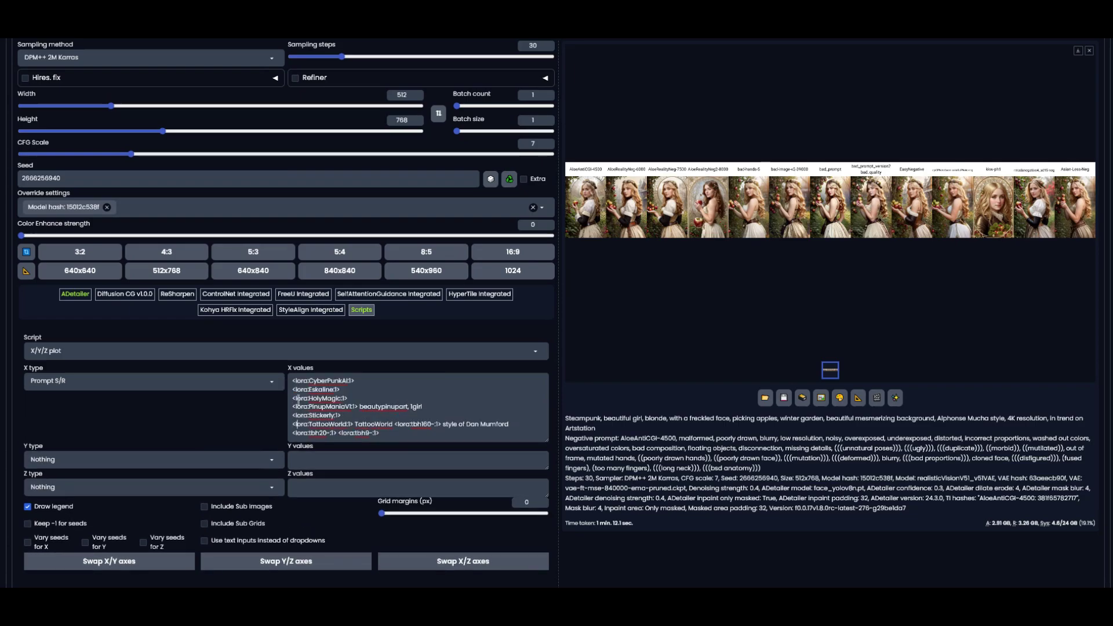
- Put the TattooWorld, tbh160-, tbh20- and tbh9- Lora tags in the X values on separate lines
{"action": "key", "text": "ctrl+Right"}
{"action": "key", "text": "ctrl+Right"}
{"action": "key", "text": "Return"}
{"action": "key", "text": "ctrl+Right"}
{"action": "key", "text": "Return"}
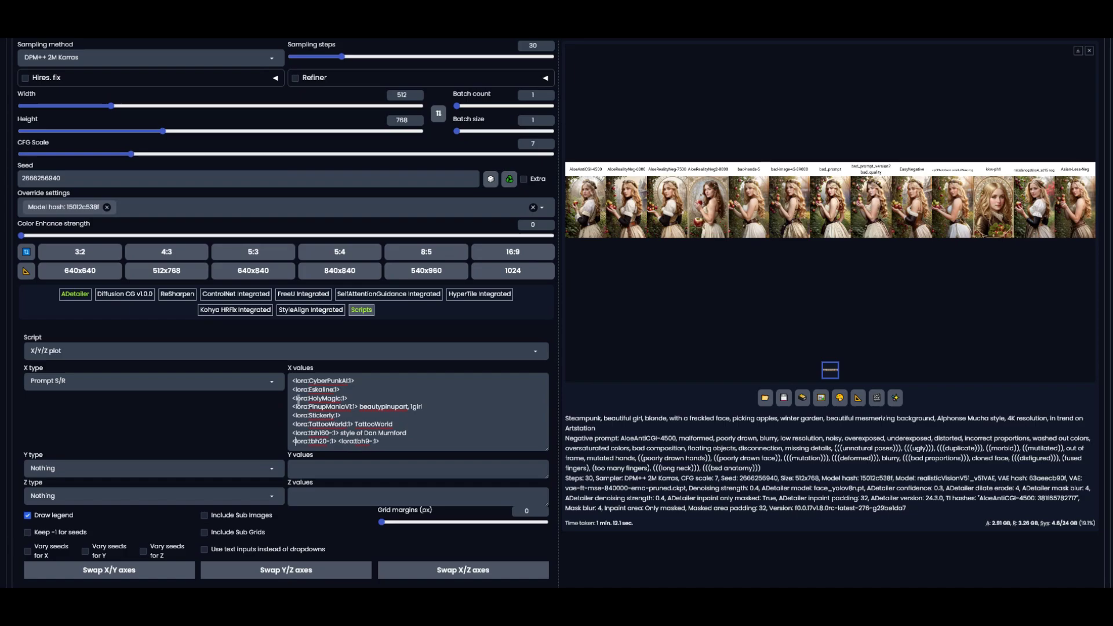
{"action": "key", "text": "Return"}
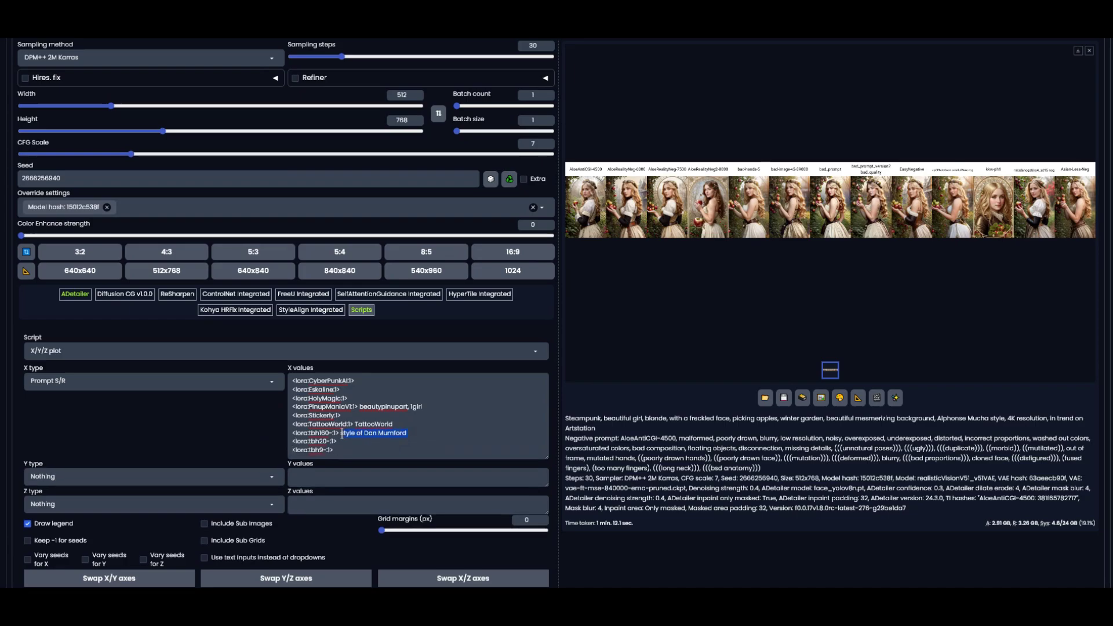
- Delete the trigger words after the tbh160-, TattooWorld and PinupManiaV1 tags in the X values
{"action": "key", "text": "BackSpace"}
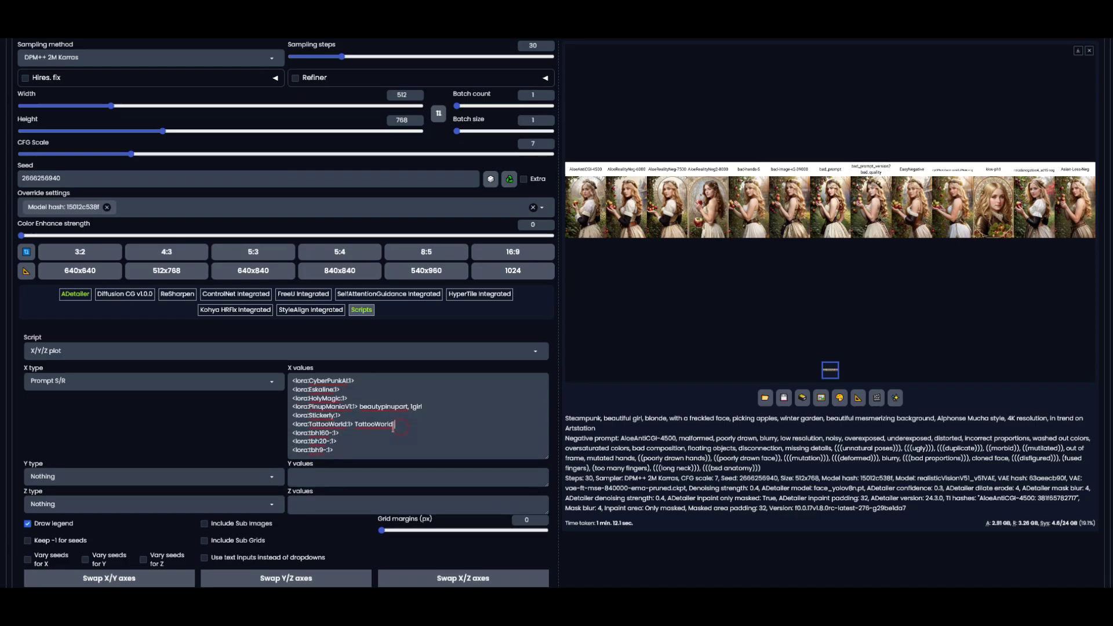
{"action": "double_click", "coordinate": [380, 419]}
{"action": "key", "text": "BackSpace"}
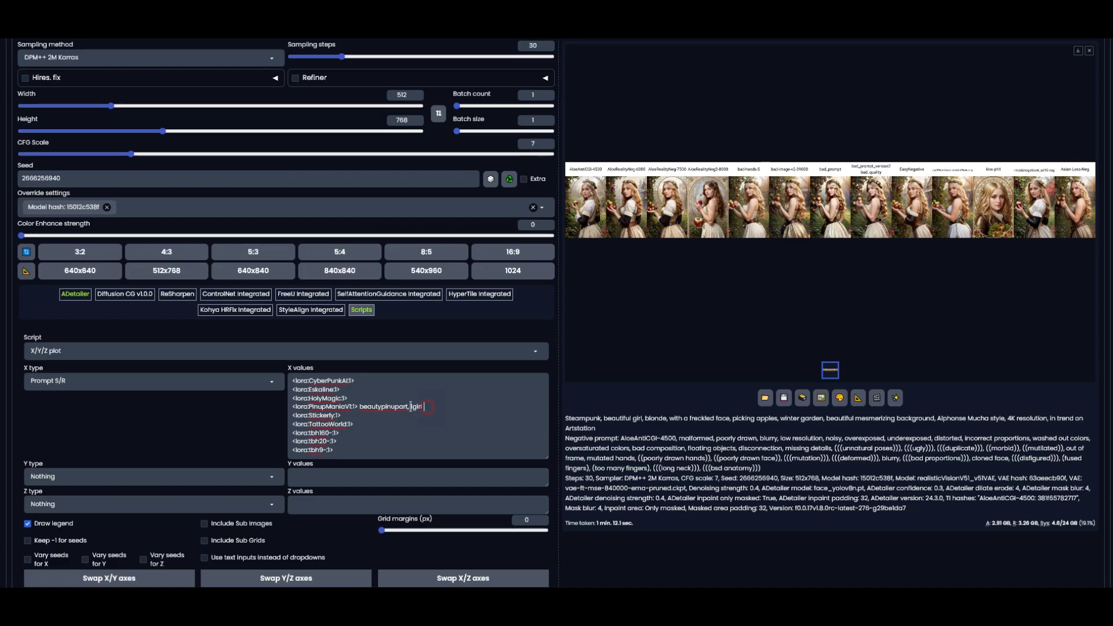
{"action": "key", "text": "BackSpace"}
- Remove every Lora tag and trigger word after the CyberPunkAI tag from the positive prompt and generate the Lora comparison grid
{"action": "scroll", "coordinate": [750, 254], "scroll_direction": "up", "scroll_amount": 3}
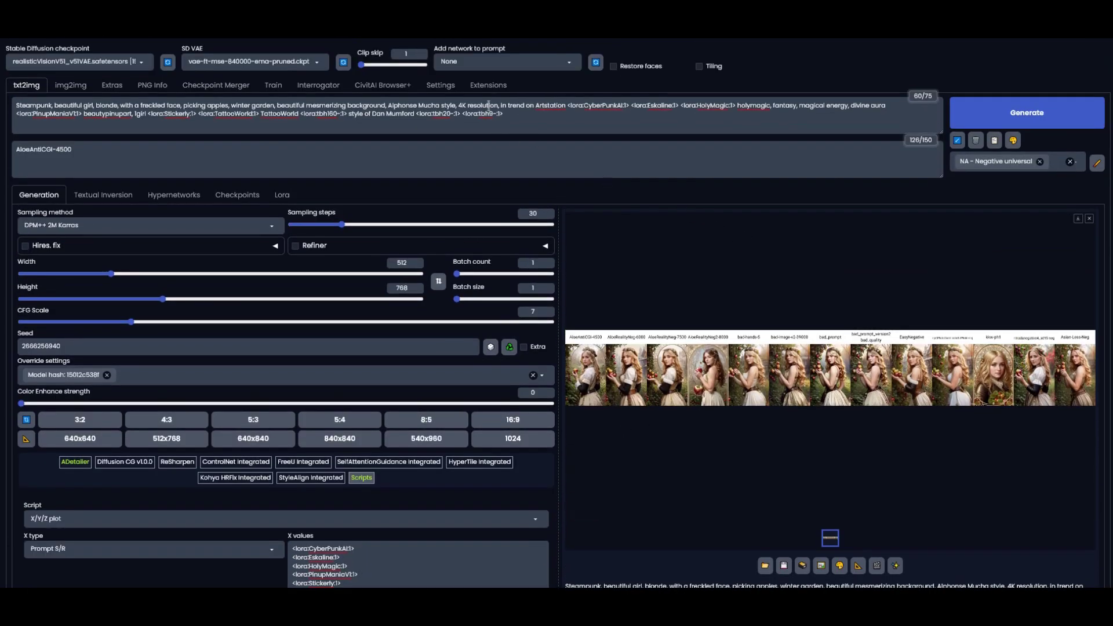
{"action": "left_click", "coordinate": [631, 106]}
{"action": "key", "text": "BackSpace"}
{"action": "left_click", "coordinate": [979, 107]}
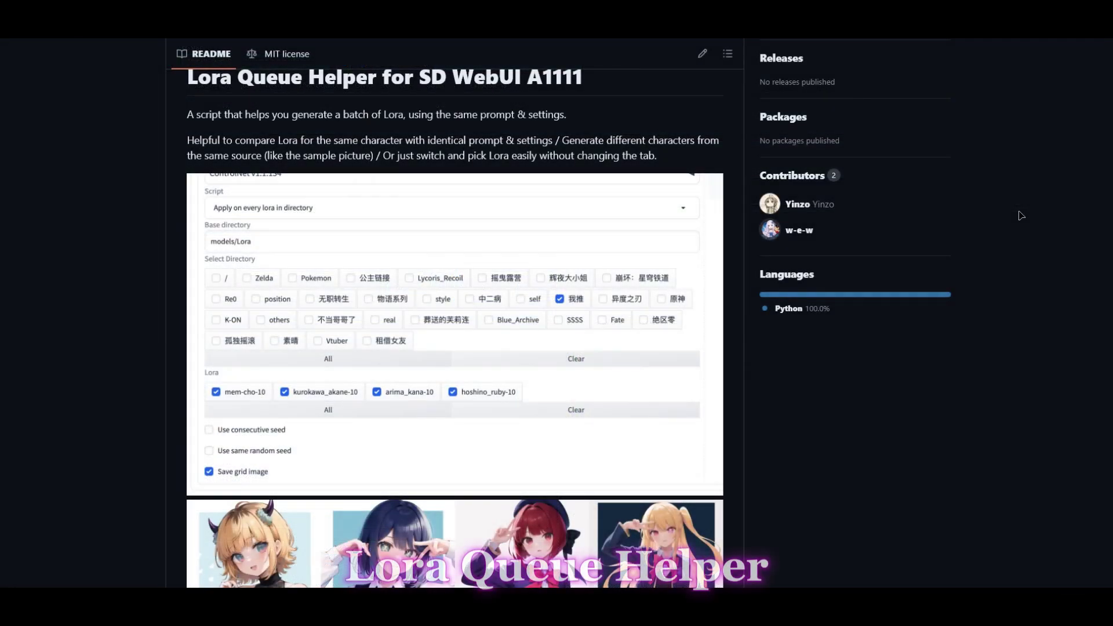
- Read through the Lora Queue Helper README on GitHub, including its settings and sample images
{"action": "scroll", "coordinate": [1022, 216], "scroll_direction": "down", "scroll_amount": 5}
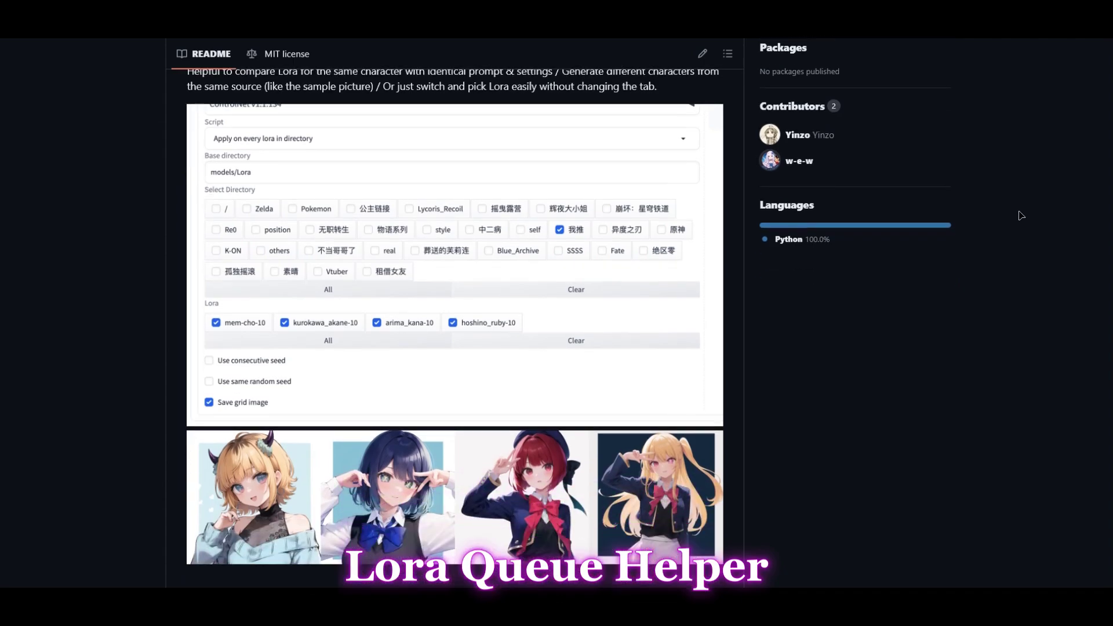
{"action": "scroll", "coordinate": [1022, 215], "scroll_direction": "down", "scroll_amount": 5}
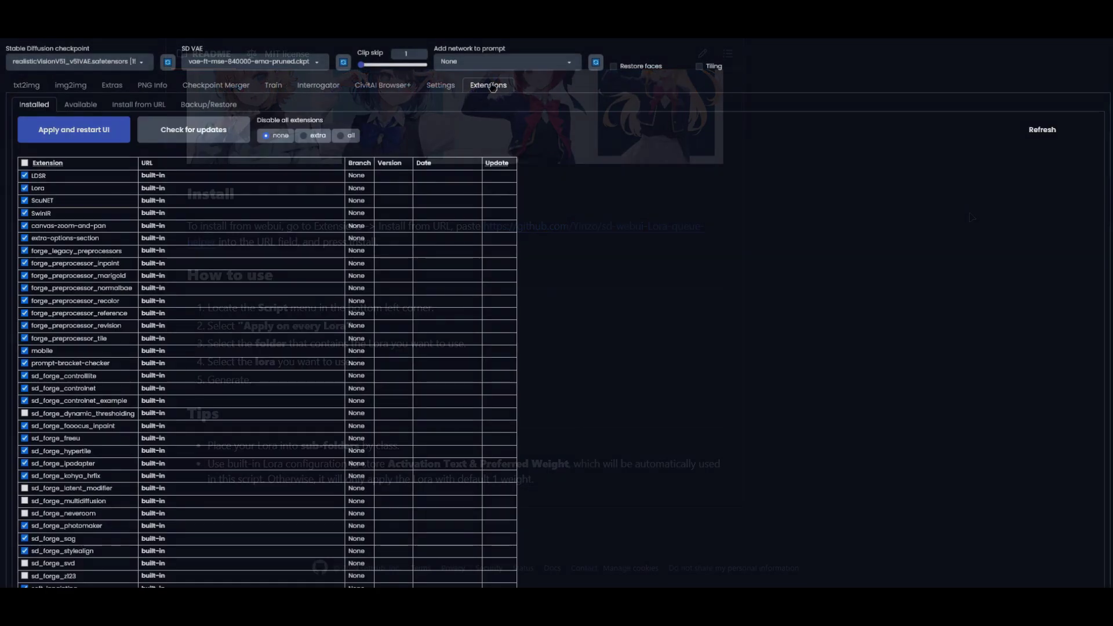
{"action": "left_click", "coordinate": [137, 107]}
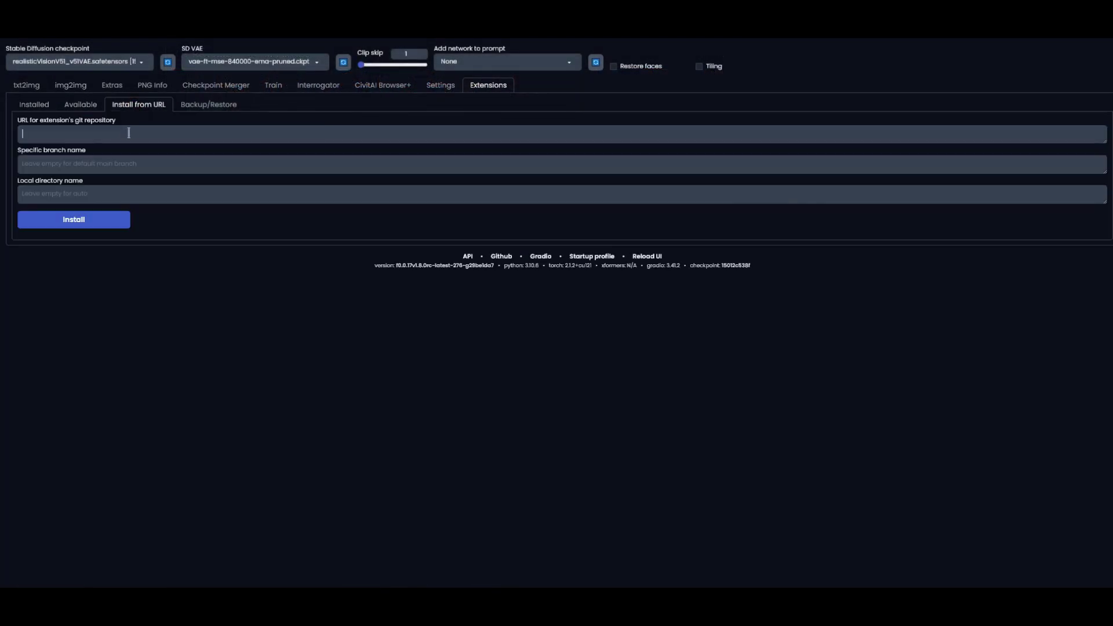
{"action": "type", "text": "https://github.com/Xinzo/sd-webui-Lora-queue-helper.git"}
{"action": "left_click", "coordinate": [96, 225]}
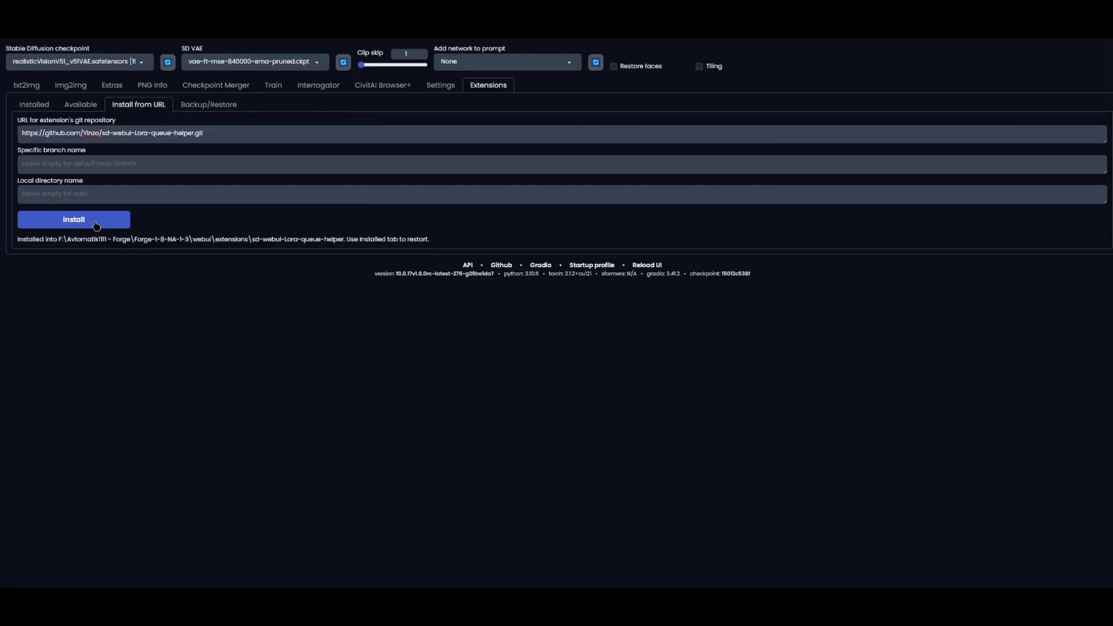
{"action": "left_click", "coordinate": [34, 104]}
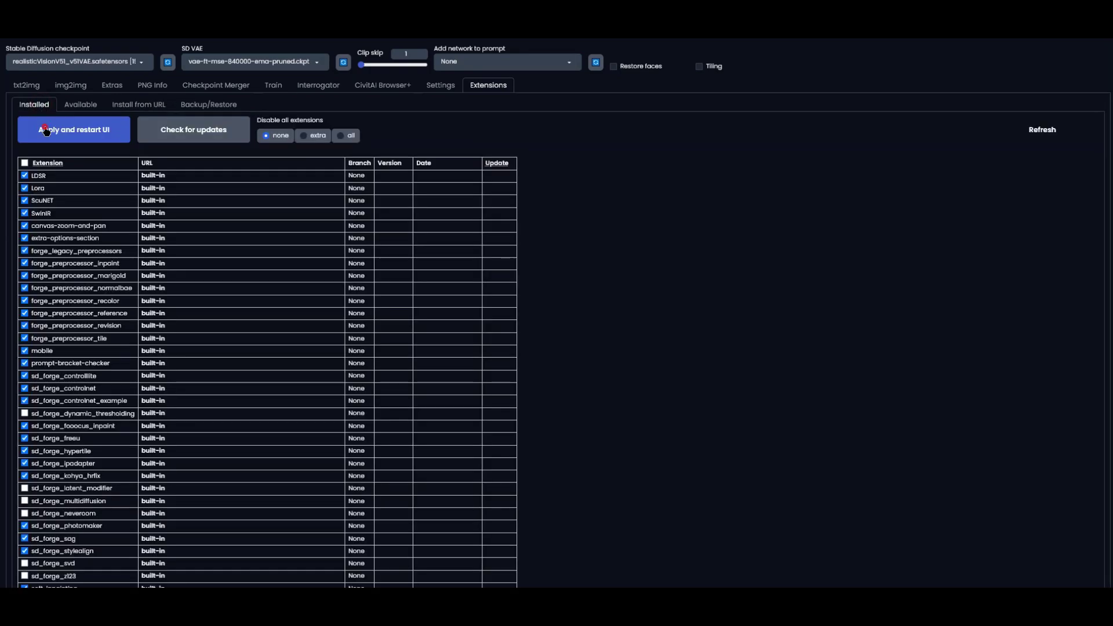
{"action": "left_click", "coordinate": [86, 138]}
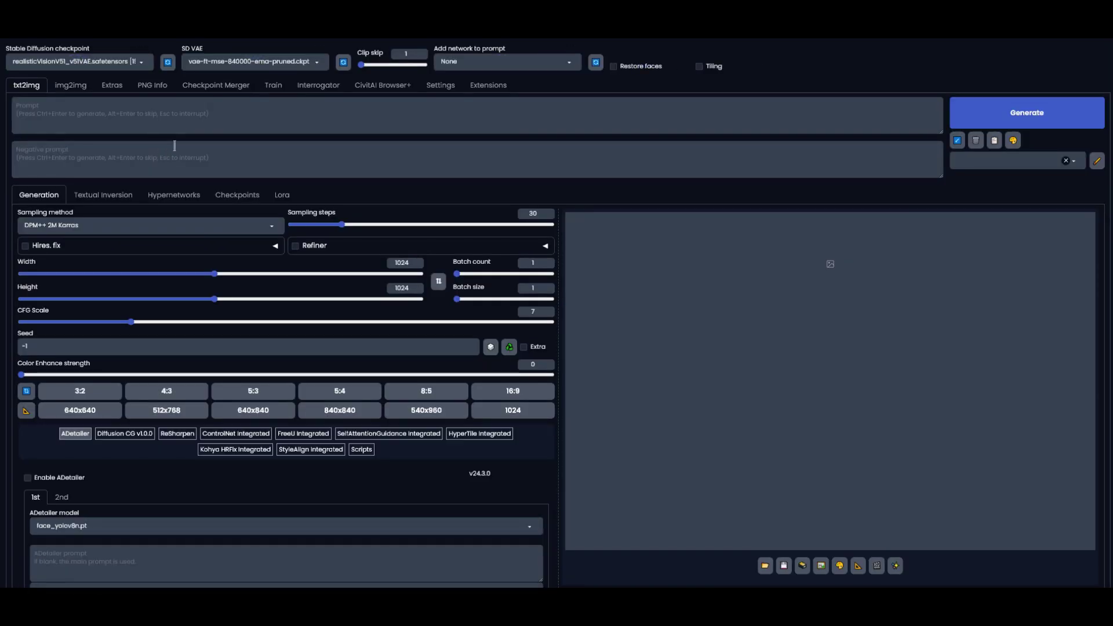
- Choose the Apply on every Lora script and review its directory, Lora, seed and grid options
{"action": "left_click", "coordinate": [366, 454]}
{"action": "left_click", "coordinate": [352, 487]}
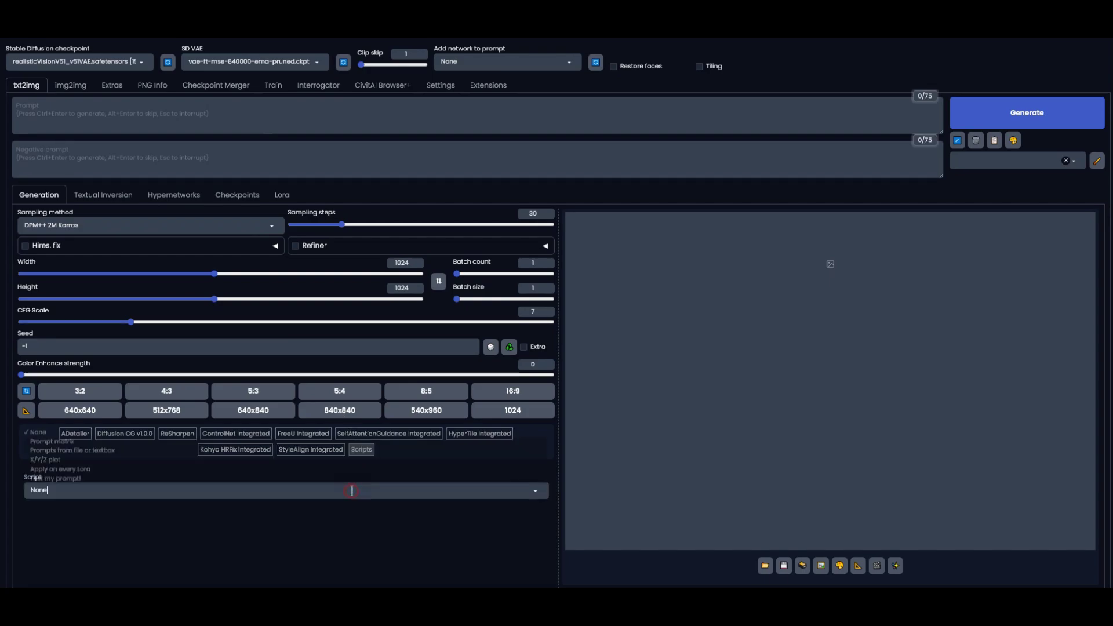
{"action": "left_click", "coordinate": [84, 467]}
{"action": "scroll", "coordinate": [117, 466], "scroll_direction": "down", "scroll_amount": 3}
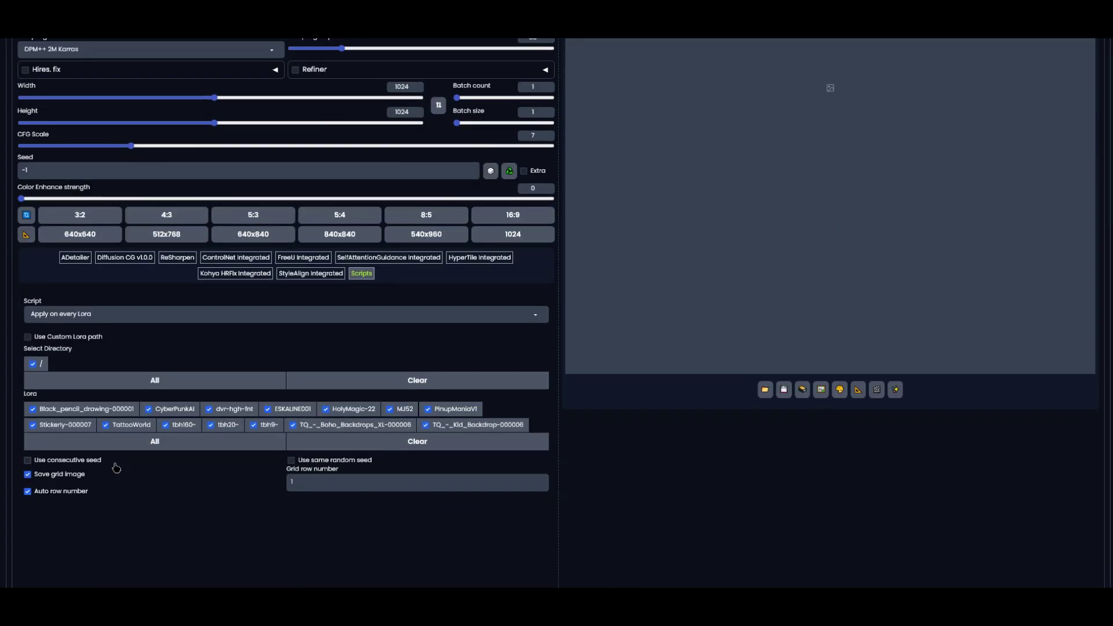
{"action": "scroll", "coordinate": [116, 470], "scroll_direction": "down", "scroll_amount": 1}
{"action": "scroll", "coordinate": [589, 350], "scroll_direction": "up", "scroll_amount": 3}
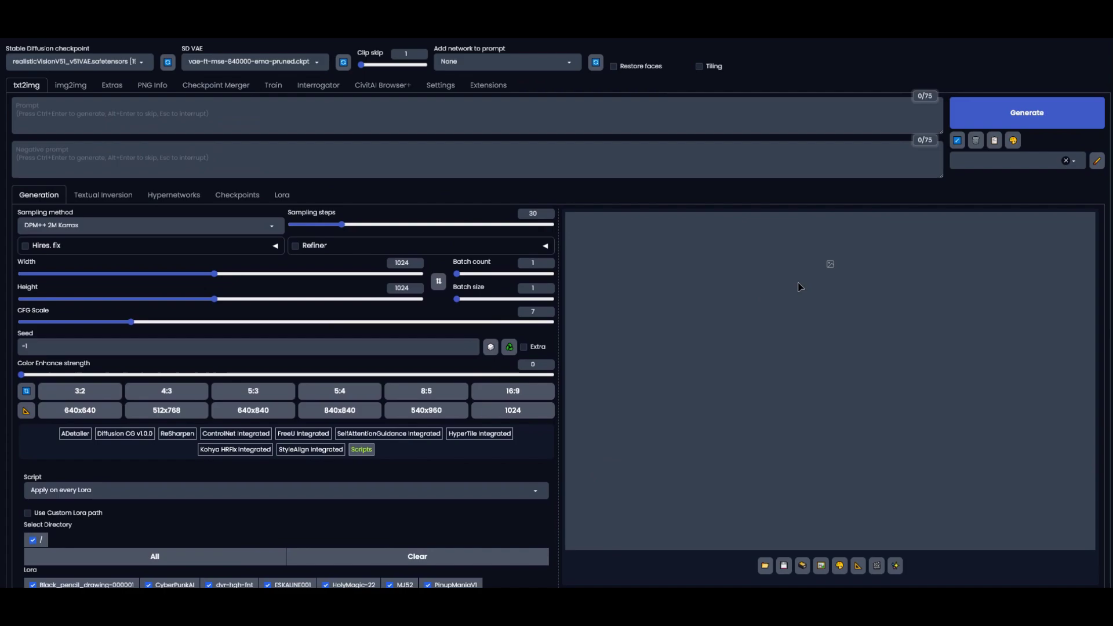
- Restore the last generation parameters and generate the image grid with the Apply on every Lora script
{"action": "left_click", "coordinate": [957, 140]}
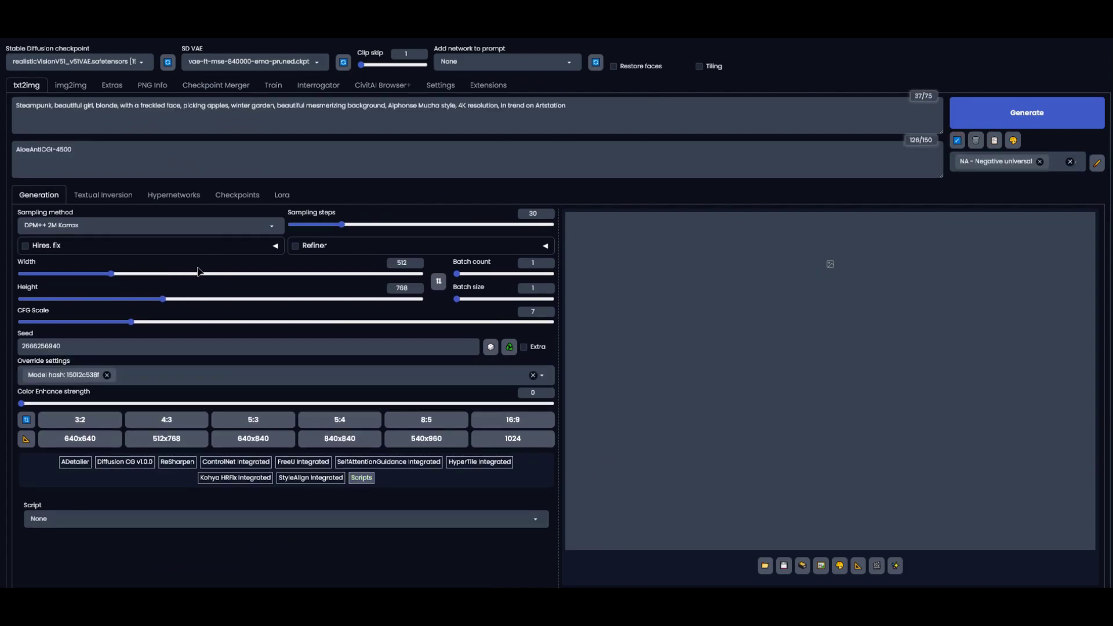
{"action": "scroll", "coordinate": [288, 340], "scroll_direction": "down", "scroll_amount": 3}
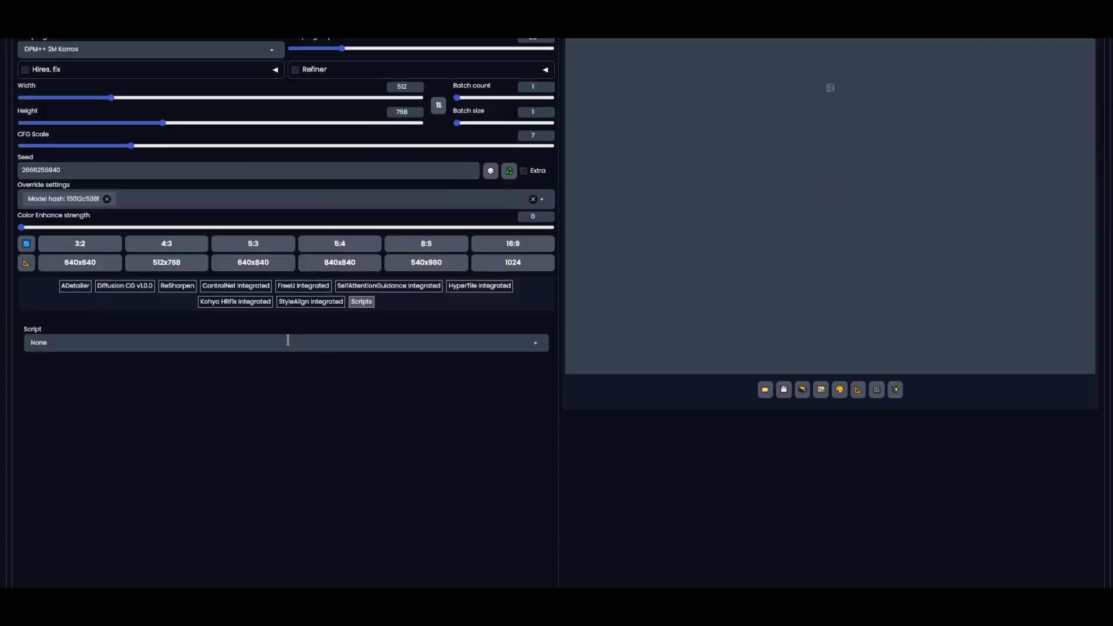
{"action": "left_click", "coordinate": [209, 342]}
{"action": "left_click", "coordinate": [72, 323]}
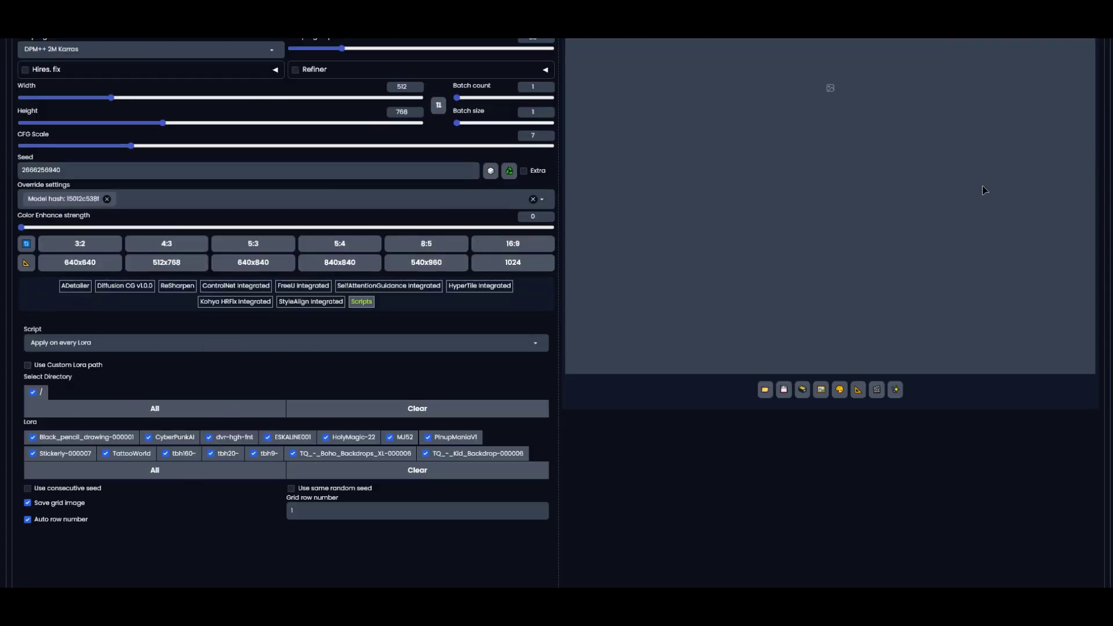
{"action": "scroll", "coordinate": [984, 190], "scroll_direction": "up", "scroll_amount": 3}
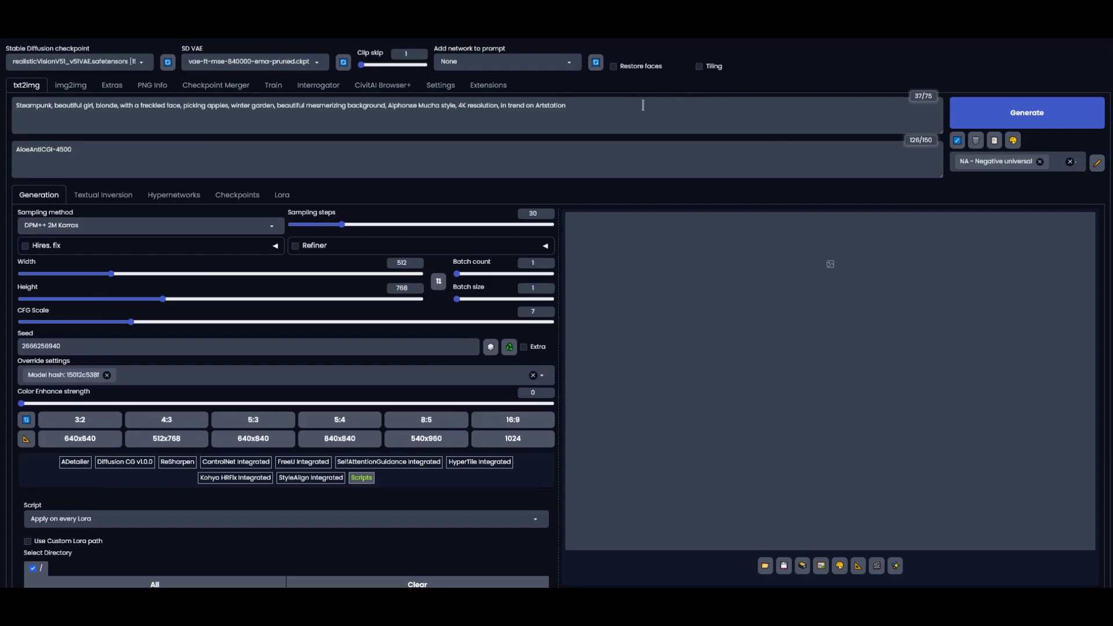
{"action": "left_click", "coordinate": [1024, 120]}
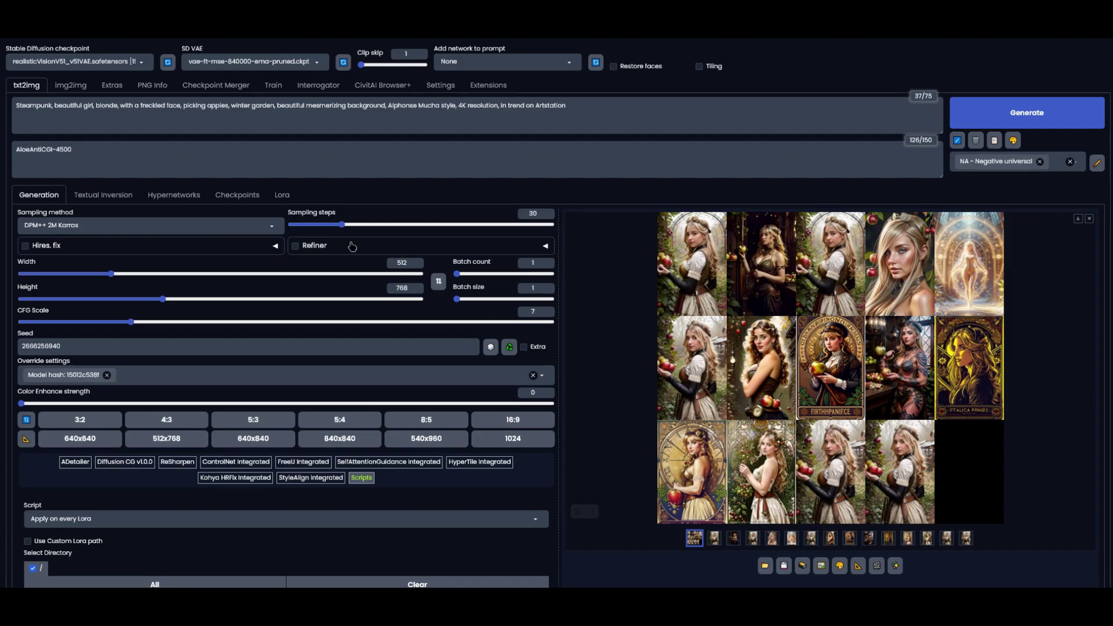
- Load the juggernautXL_v9Rundiffusionphoto2 checkpoint and refresh the Lora list to match it
{"action": "left_click", "coordinate": [275, 192]}
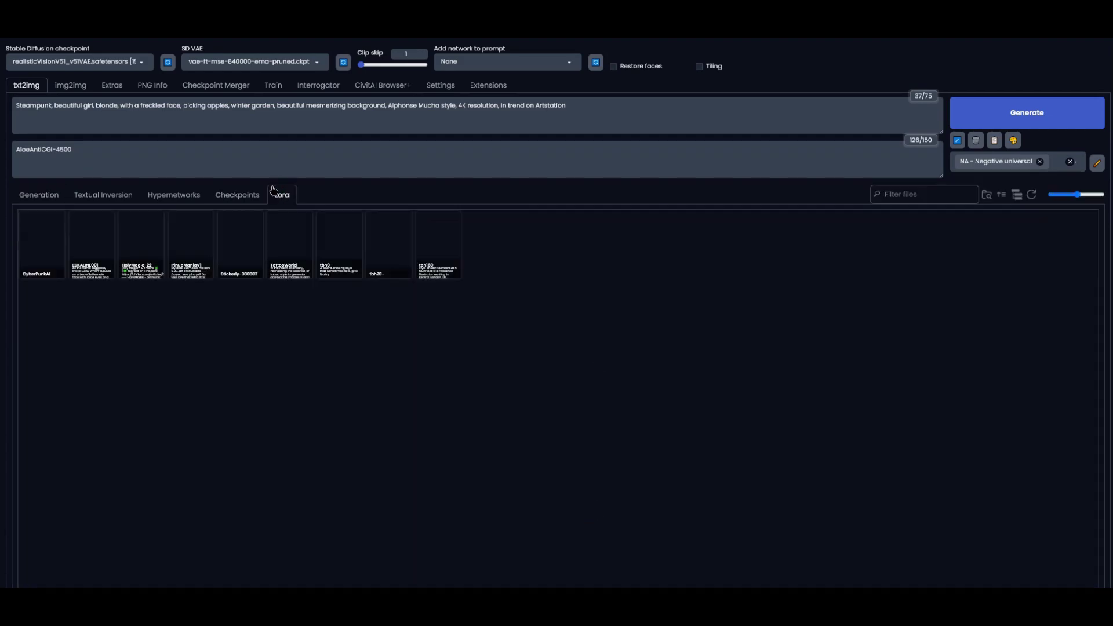
{"action": "left_click", "coordinate": [133, 61]}
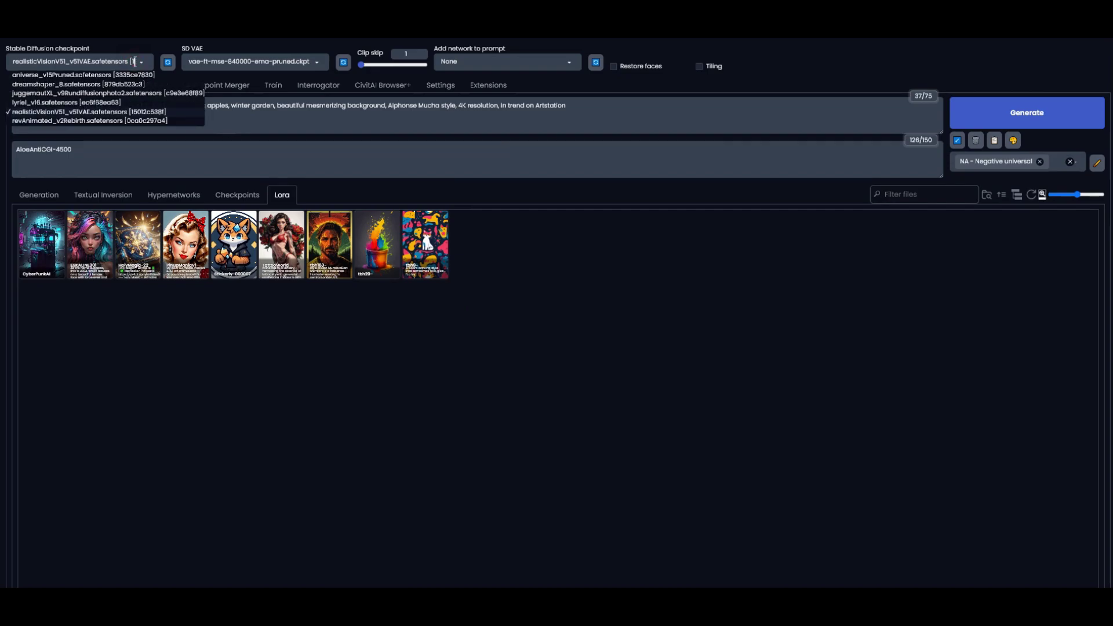
{"action": "left_click", "coordinate": [115, 94]}
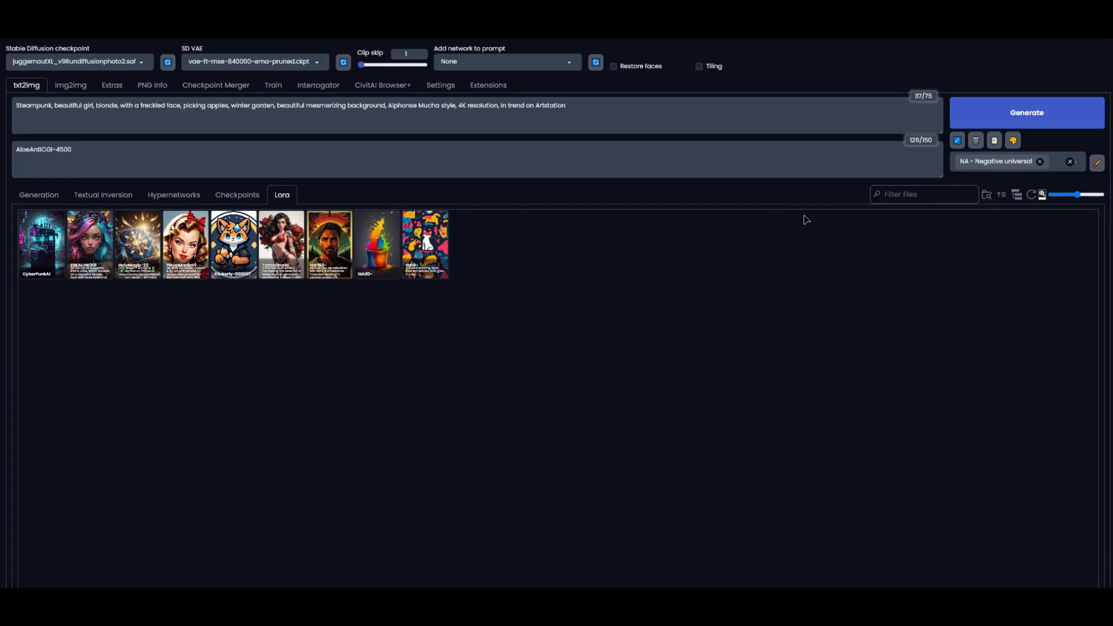
{"action": "left_click", "coordinate": [1032, 196]}
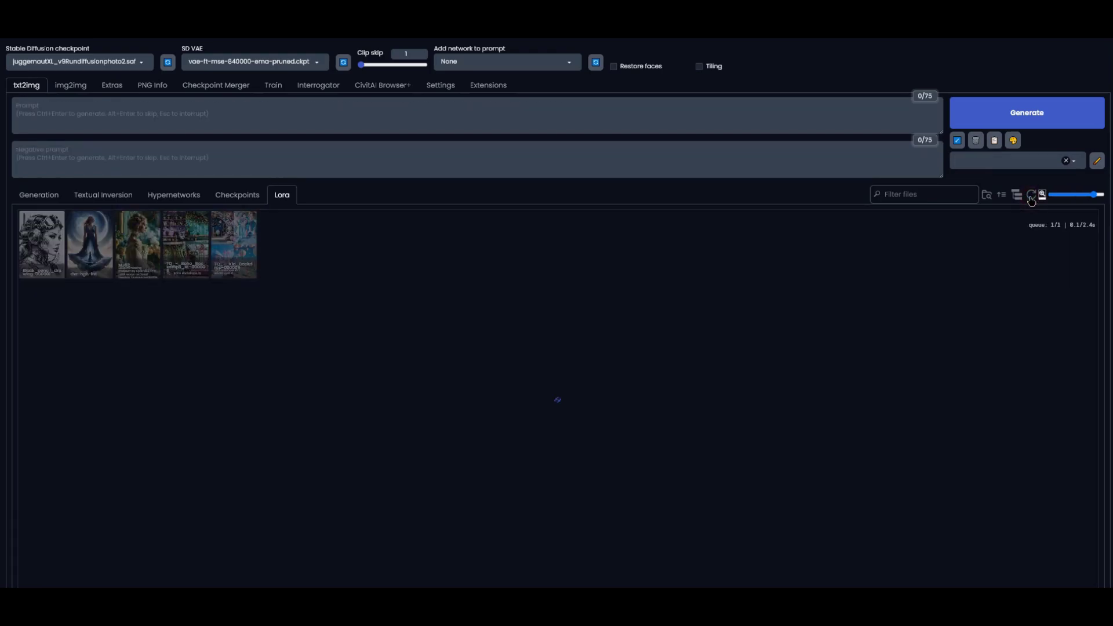
{"action": "mouse_move", "coordinate": [78, 257]}
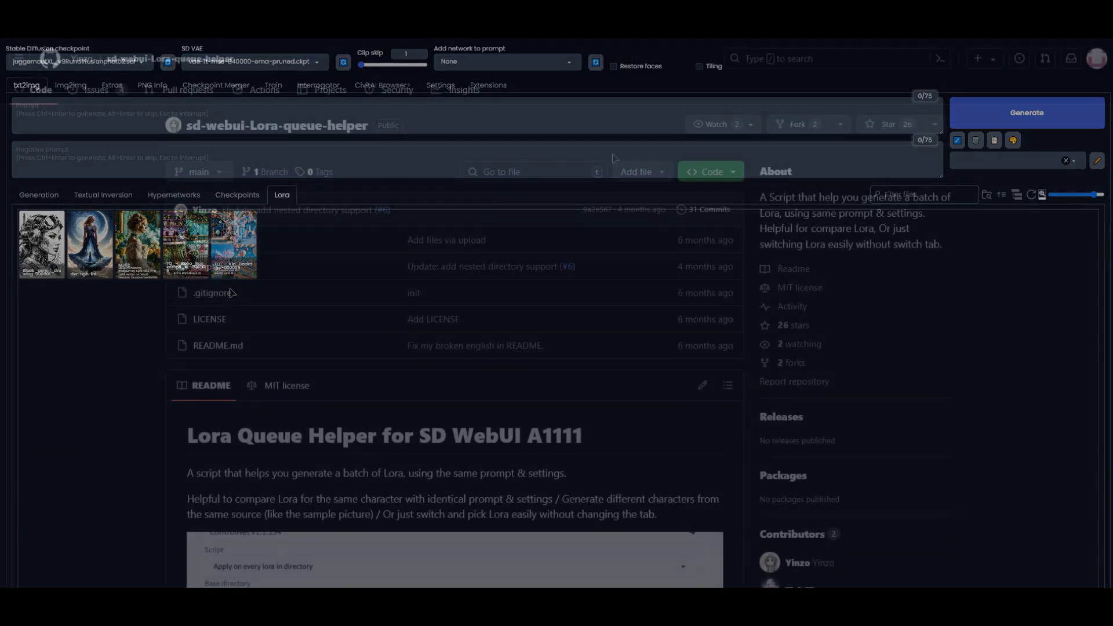
- Review the script settings, sample images and installation instructions in the Lora Queue Helper README on GitHub
{"action": "scroll", "coordinate": [615, 156], "scroll_direction": "down", "scroll_amount": 3}
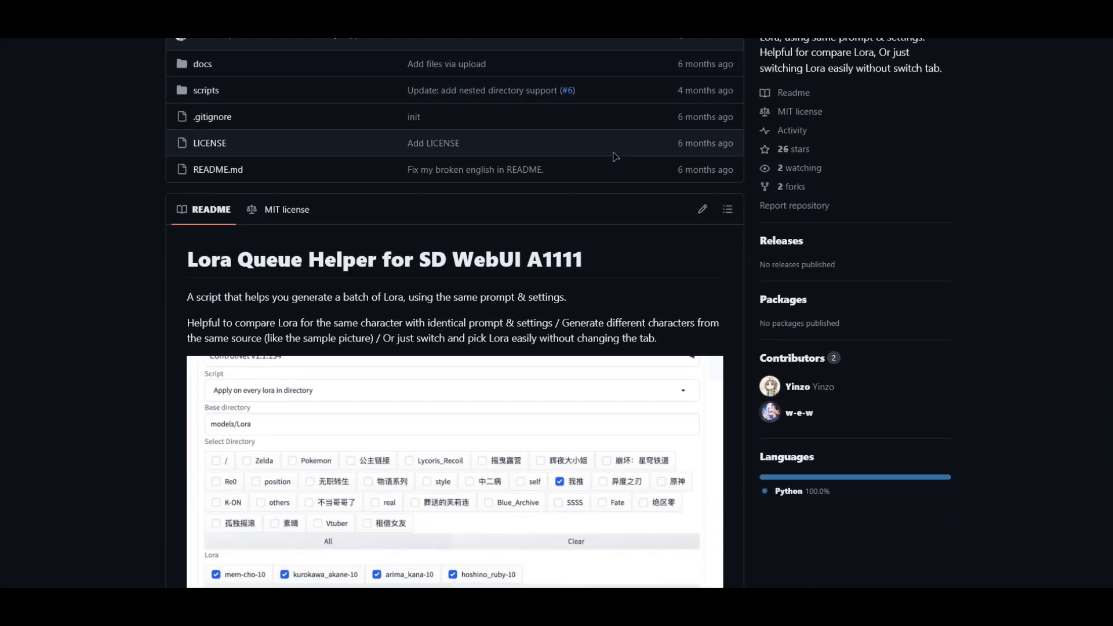
{"action": "scroll", "coordinate": [615, 156], "scroll_direction": "down", "scroll_amount": 5}
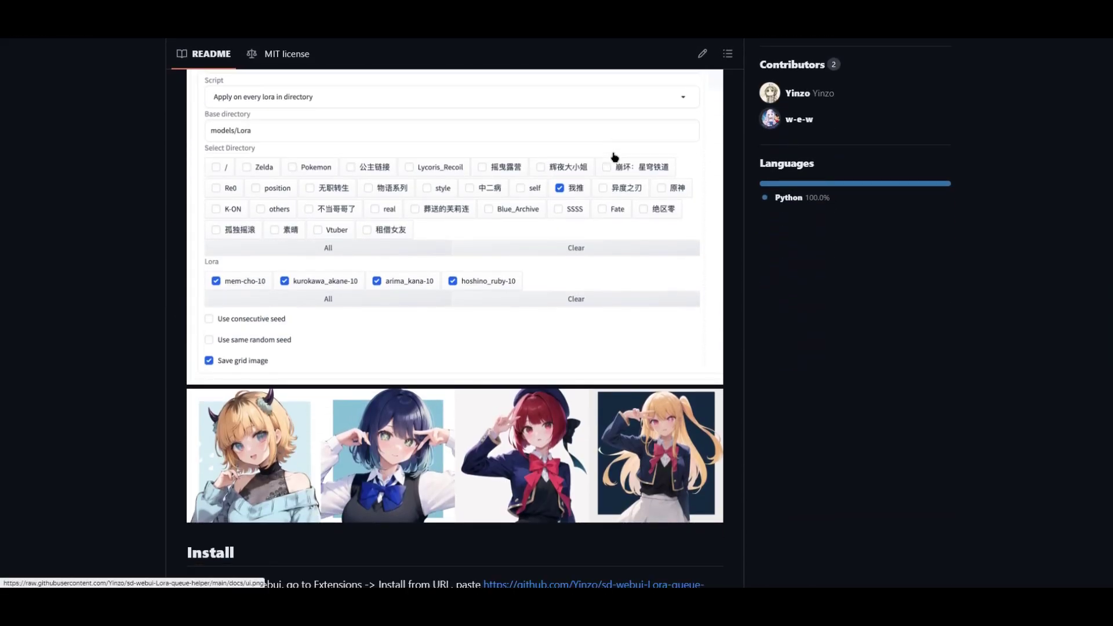
{"action": "scroll", "coordinate": [615, 156], "scroll_direction": "down", "scroll_amount": 2}
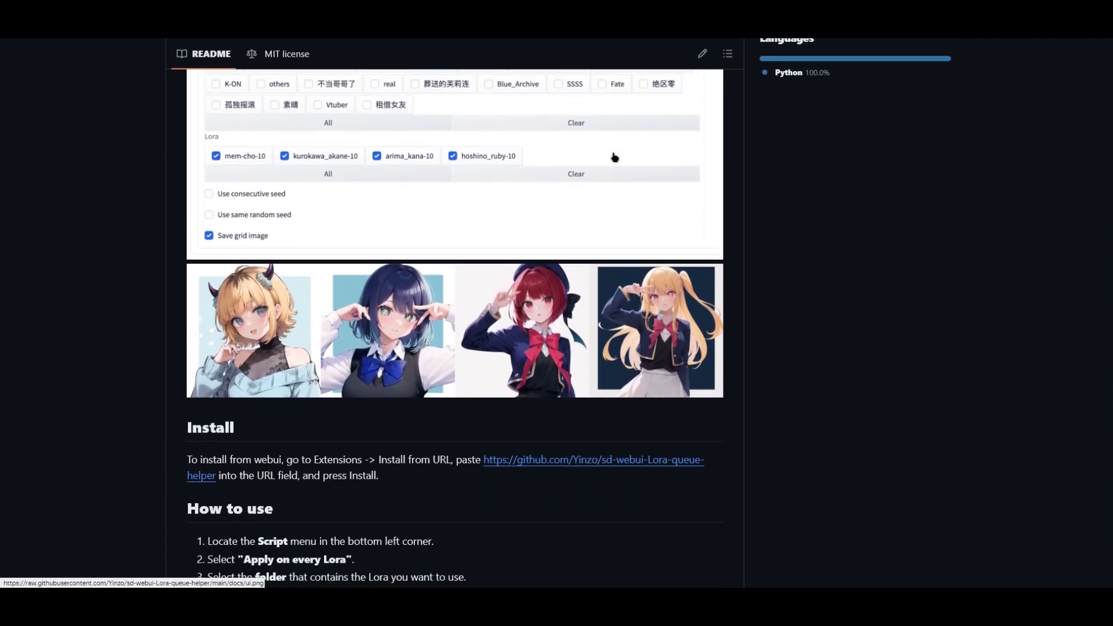
{"action": "scroll", "coordinate": [615, 157], "scroll_direction": "down", "scroll_amount": 3}
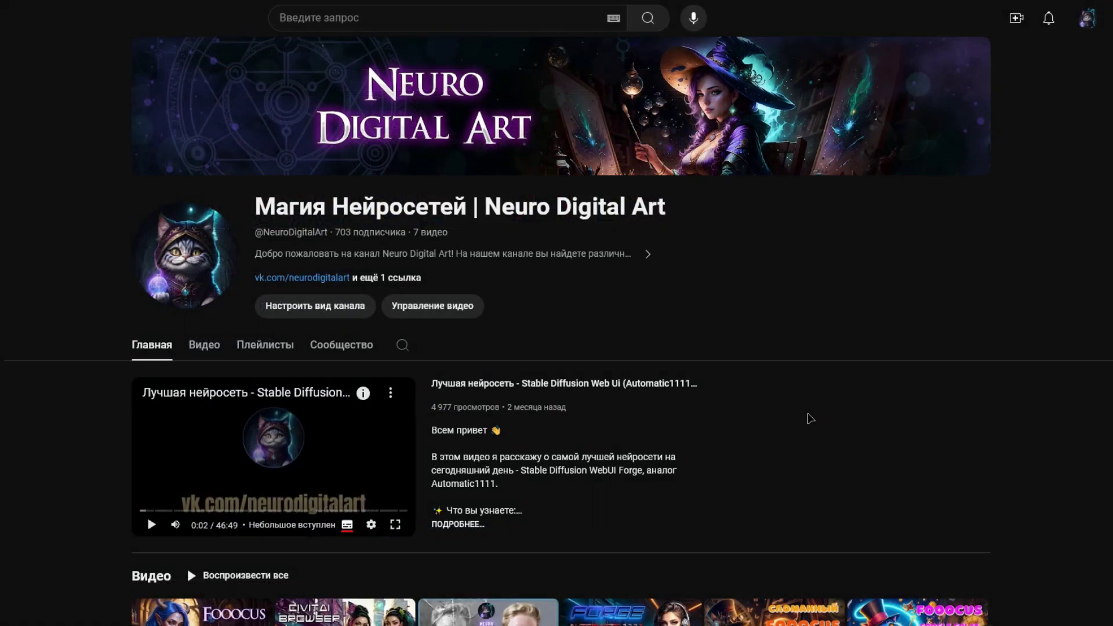
- Open the CivitAi Browser plus video on the Neuro Digital Art YouTube channel and skip to 6:56
{"action": "scroll", "coordinate": [810, 419], "scroll_direction": "down", "scroll_amount": 5}
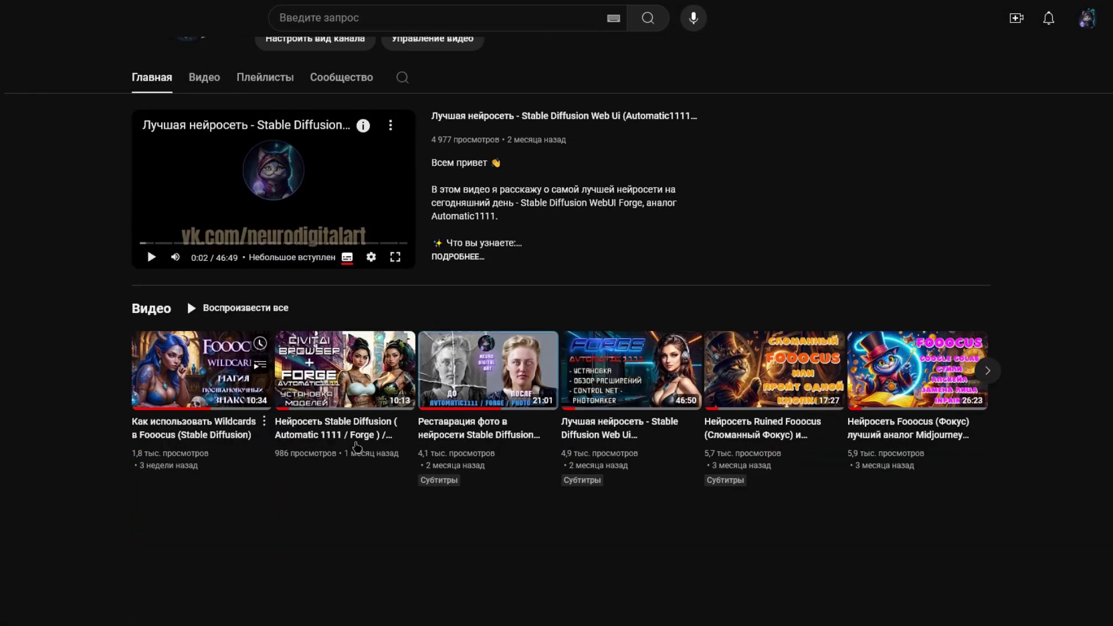
{"action": "mouse_move", "coordinate": [335, 386]}
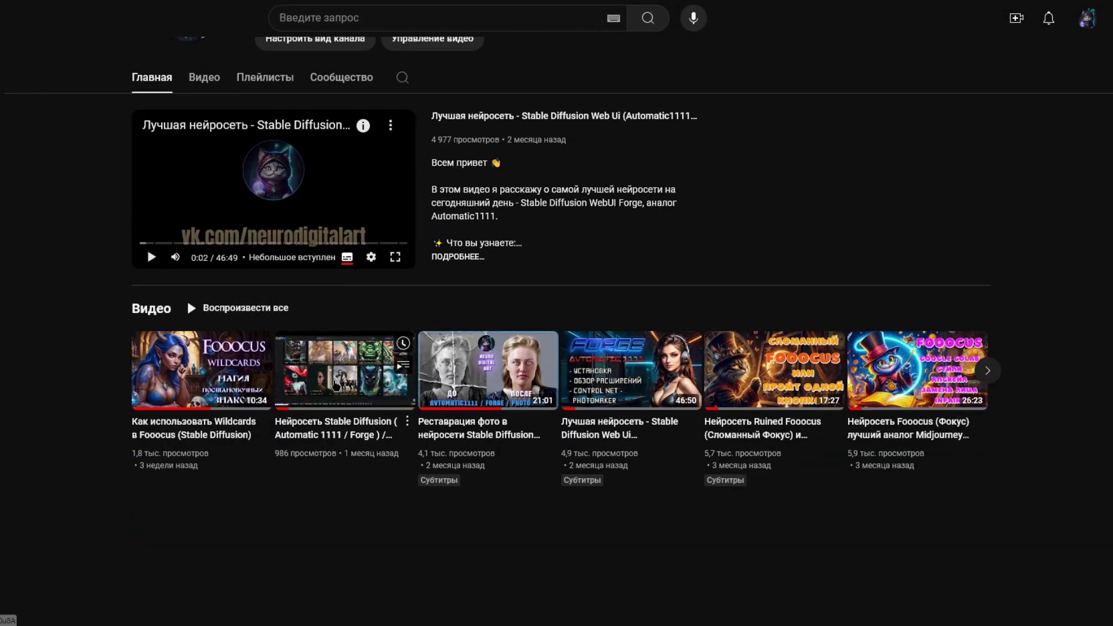
{"action": "left_click", "coordinate": [335, 385]}
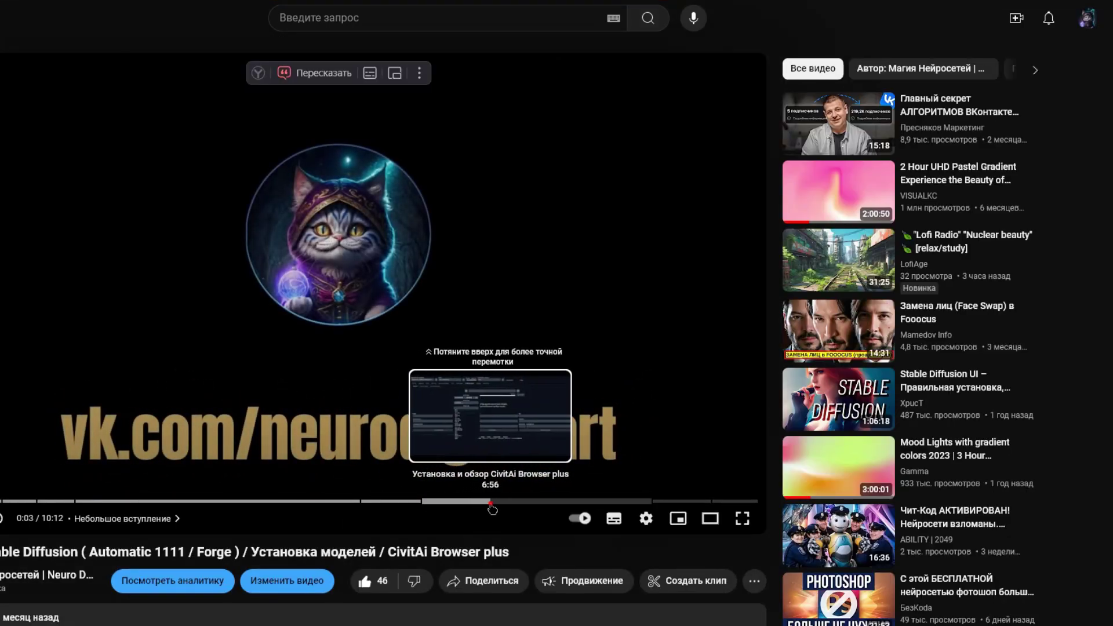
{"action": "left_click", "coordinate": [492, 508]}
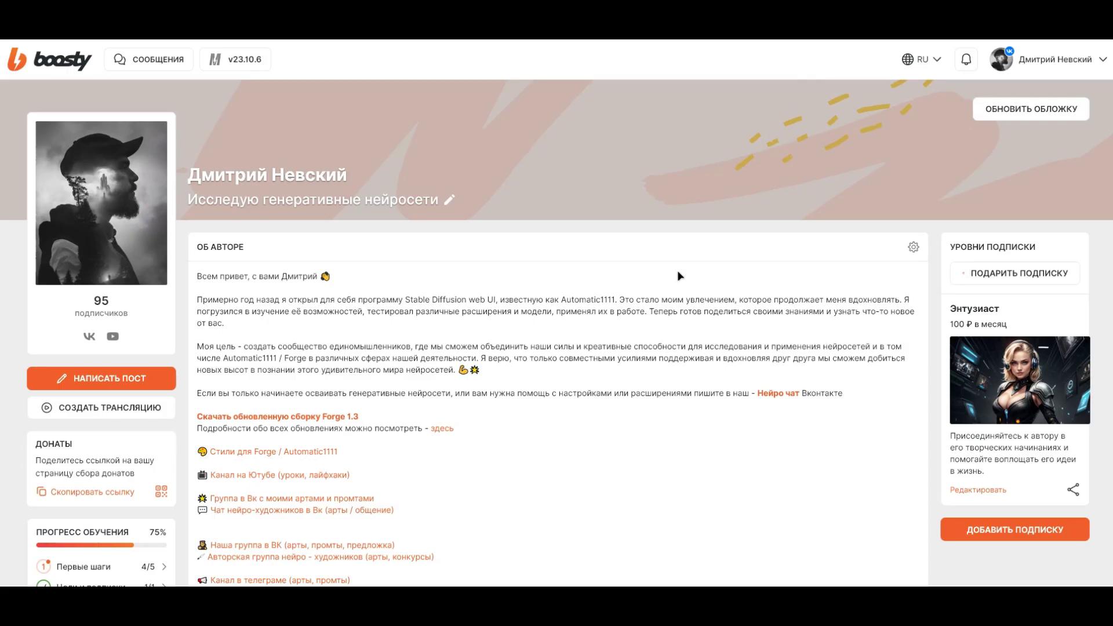
- Browse the Boosty cheat-sheet post on popular prompt tokens, covering art styles, age, body shape, gaze, camera and poses
{"action": "scroll", "coordinate": [680, 276], "scroll_direction": "down", "scroll_amount": 6}
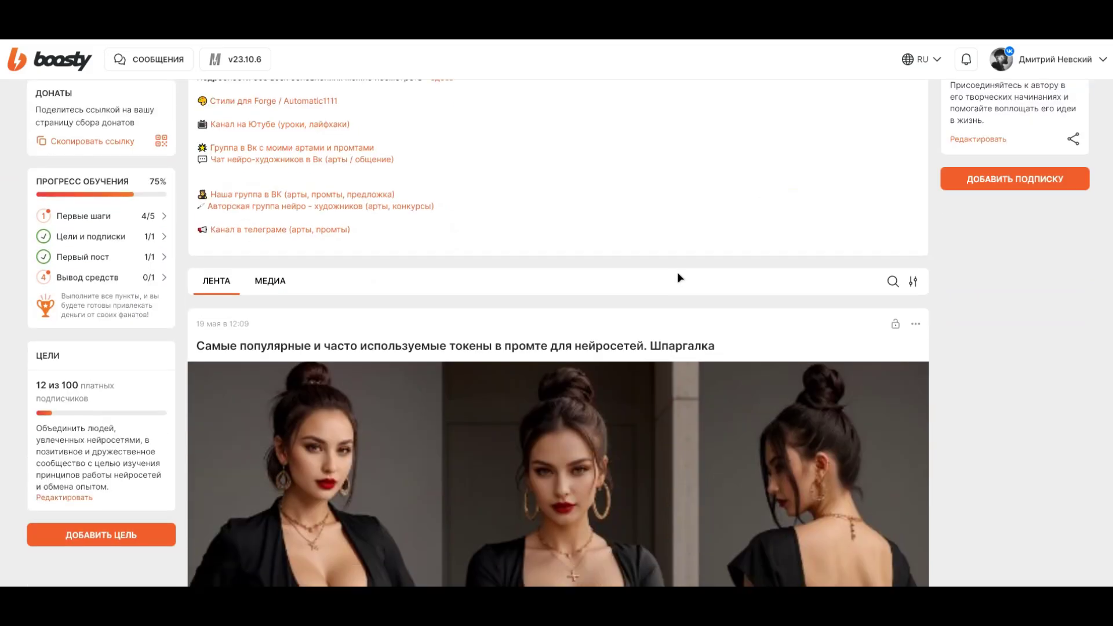
{"action": "scroll", "coordinate": [678, 278], "scroll_direction": "down", "scroll_amount": 10}
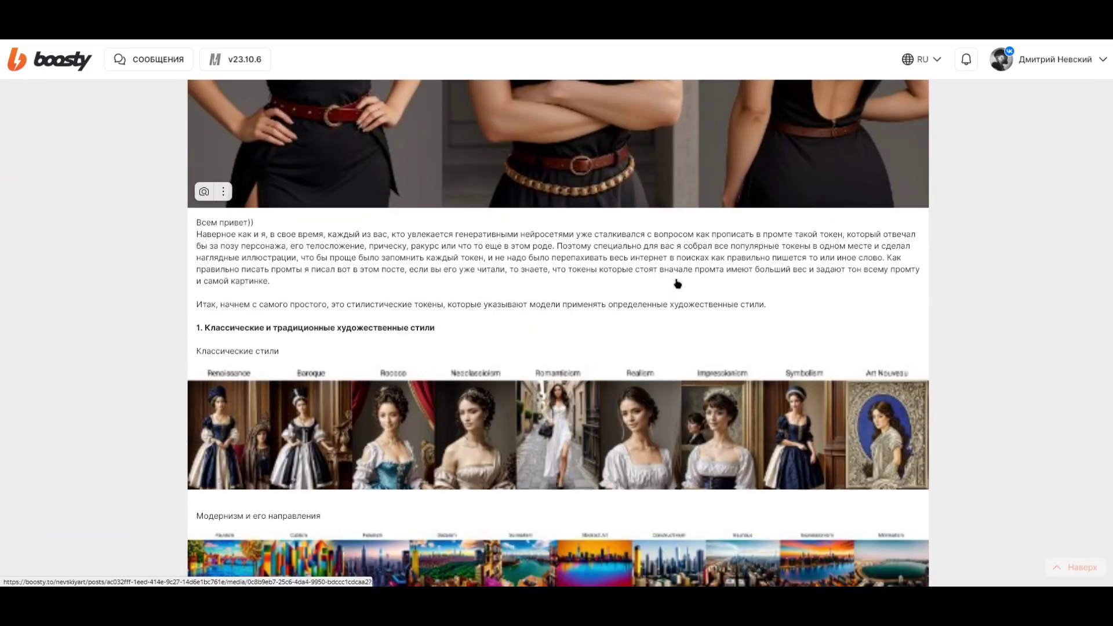
{"action": "scroll", "coordinate": [677, 283], "scroll_direction": "down", "scroll_amount": 6}
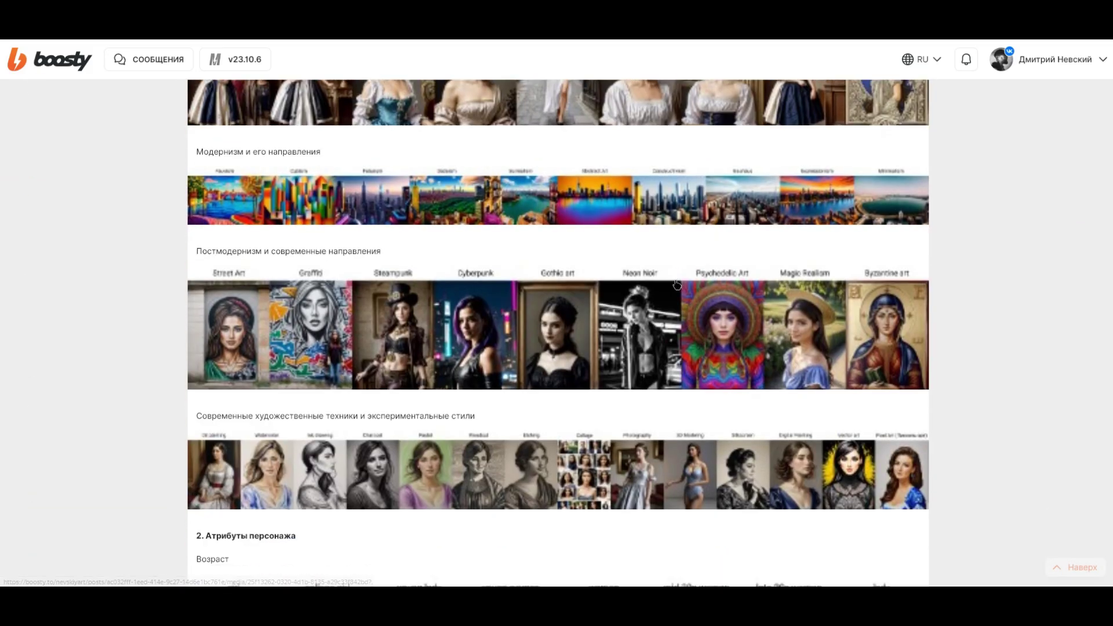
{"action": "scroll", "coordinate": [677, 284], "scroll_direction": "down", "scroll_amount": 9}
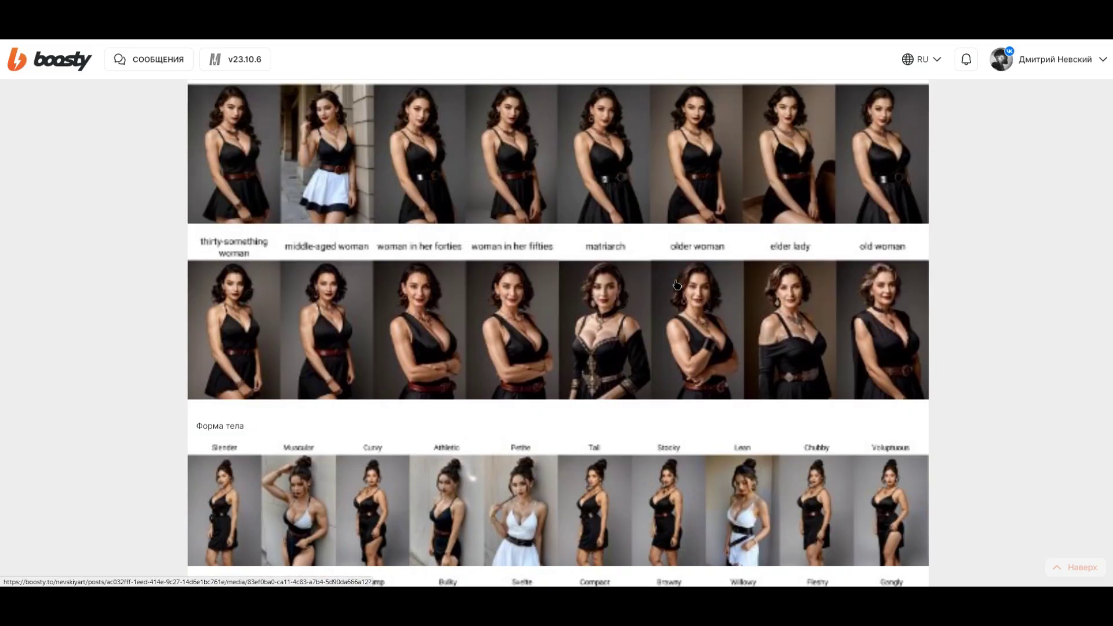
{"action": "scroll", "coordinate": [677, 284], "scroll_direction": "down", "scroll_amount": 6}
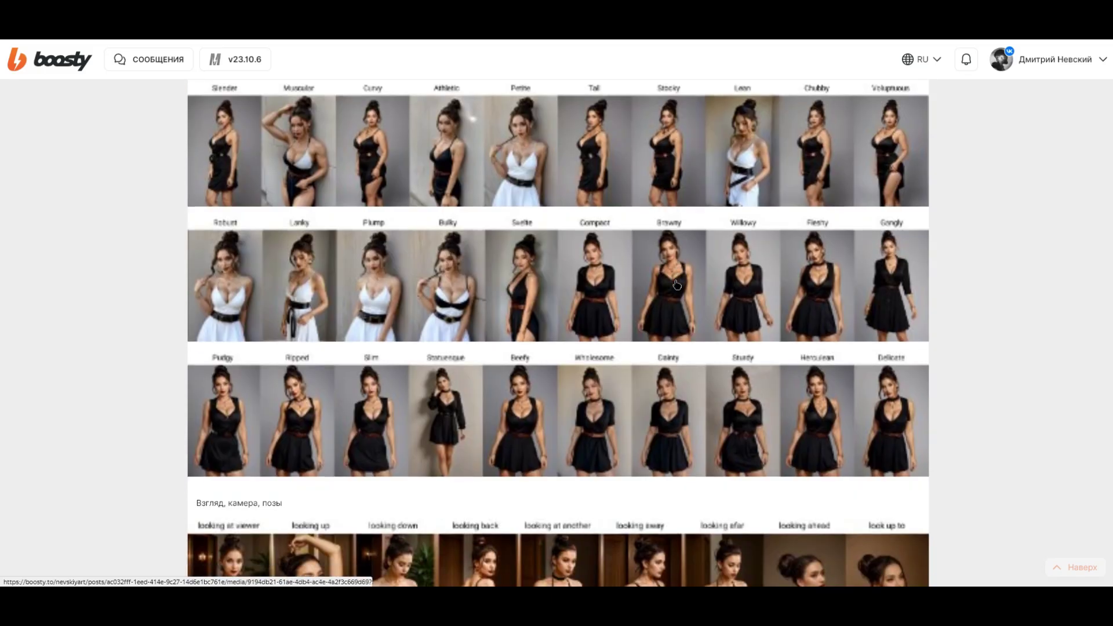
{"action": "scroll", "coordinate": [677, 284], "scroll_direction": "down", "scroll_amount": 6}
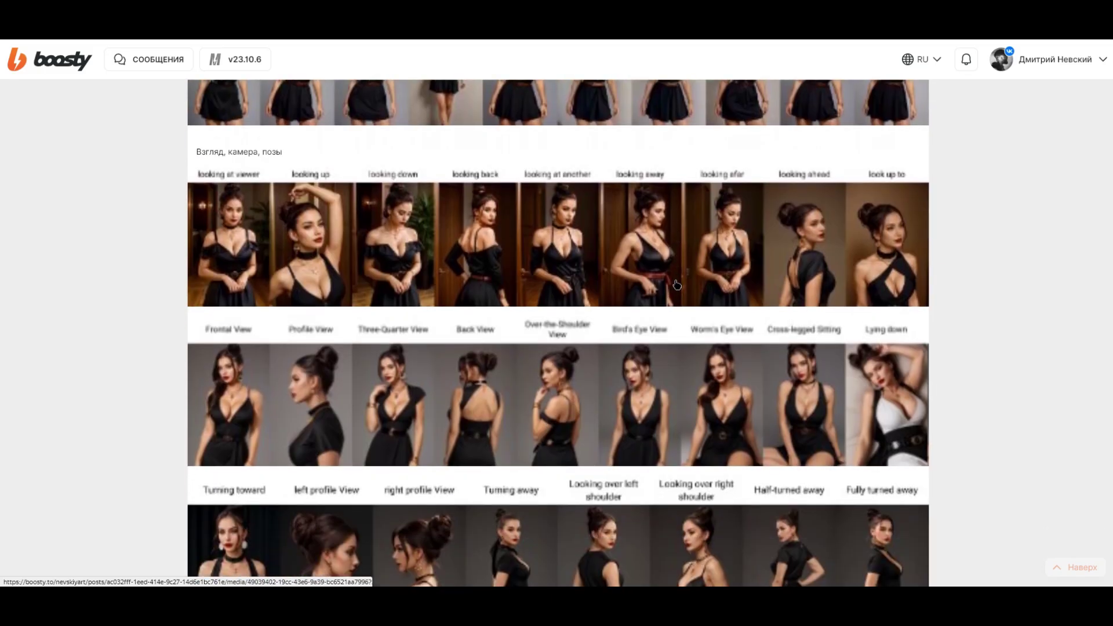
{"action": "scroll", "coordinate": [677, 284], "scroll_direction": "down", "scroll_amount": 7}
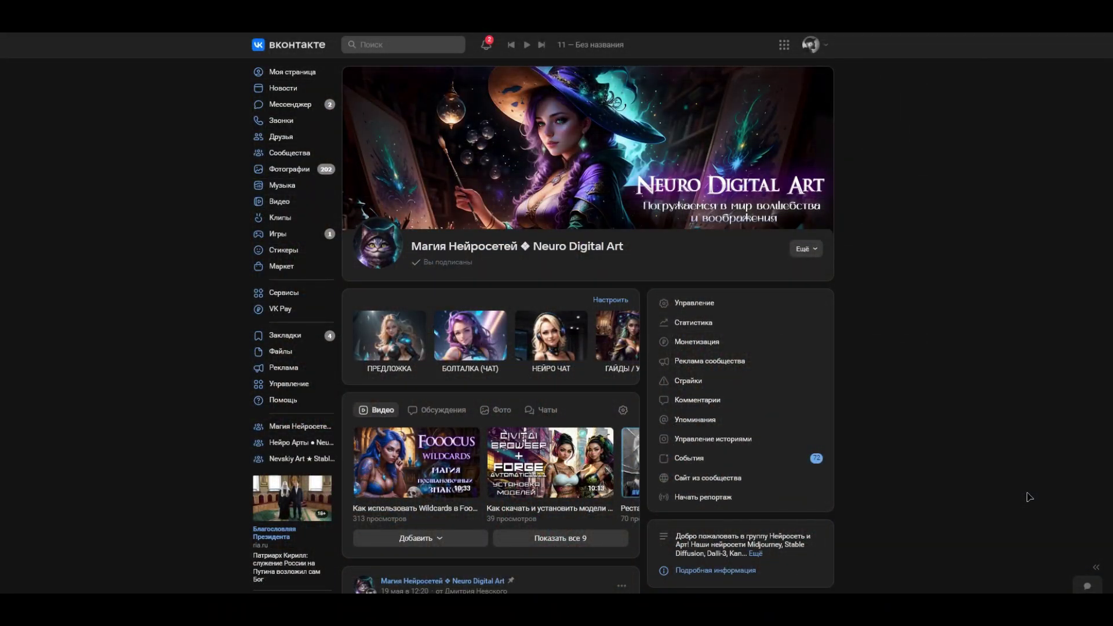
- Browse the posts and comments in the Neuro Digital Art community on VK
{"action": "scroll", "coordinate": [1030, 497], "scroll_direction": "down", "scroll_amount": 6}
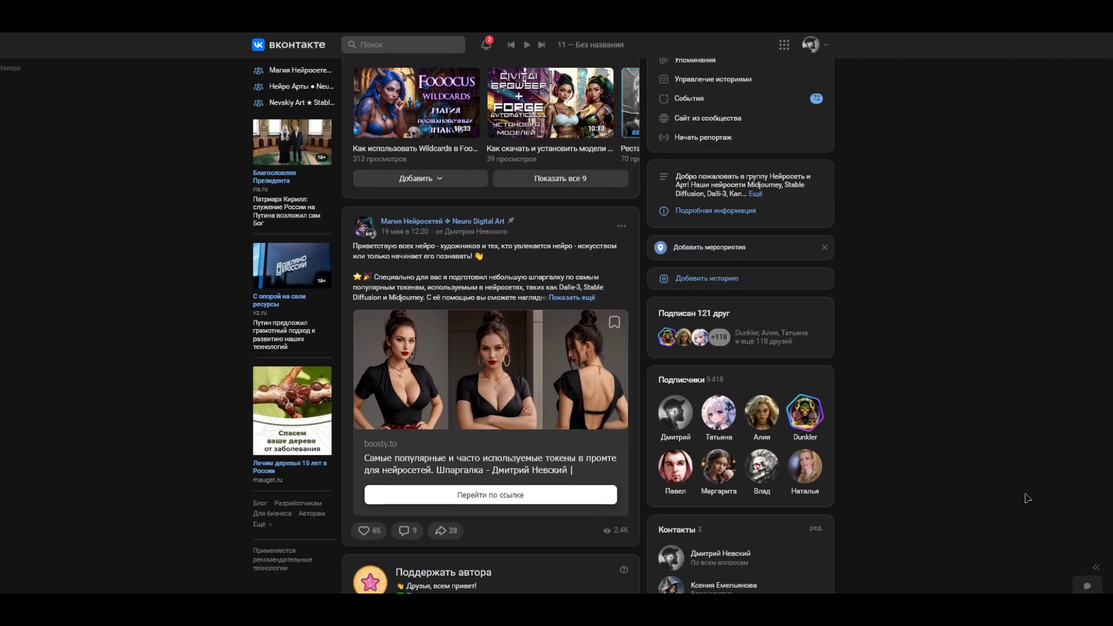
{"action": "scroll", "coordinate": [1028, 498], "scroll_direction": "down", "scroll_amount": 2}
{"action": "scroll", "coordinate": [1025, 500], "scroll_direction": "down", "scroll_amount": 1}
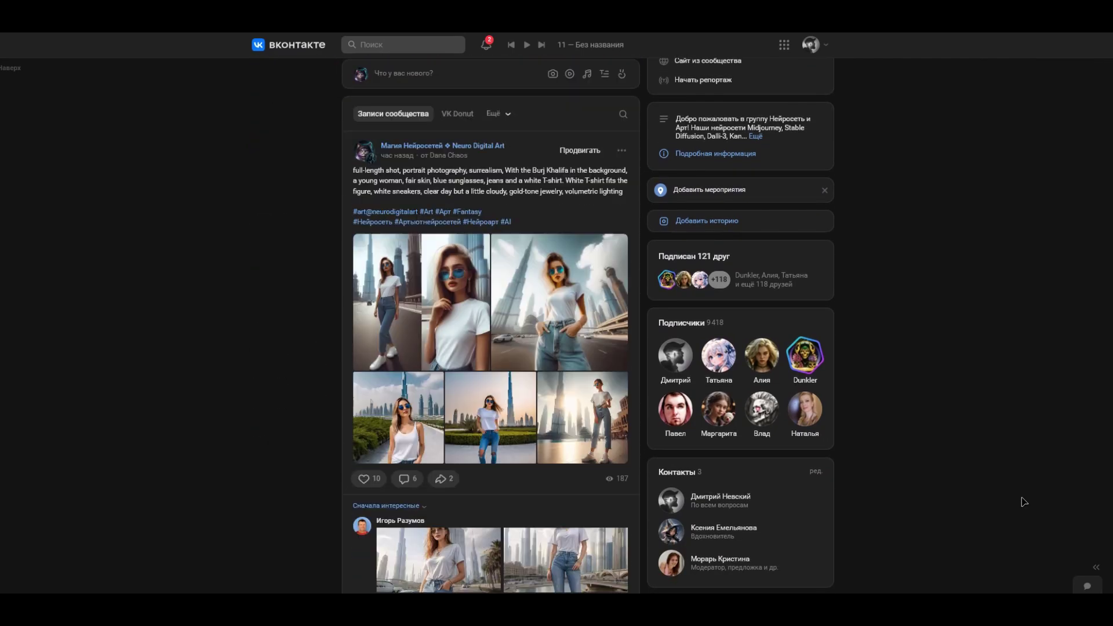
{"action": "scroll", "coordinate": [1024, 502], "scroll_direction": "down", "scroll_amount": 3}
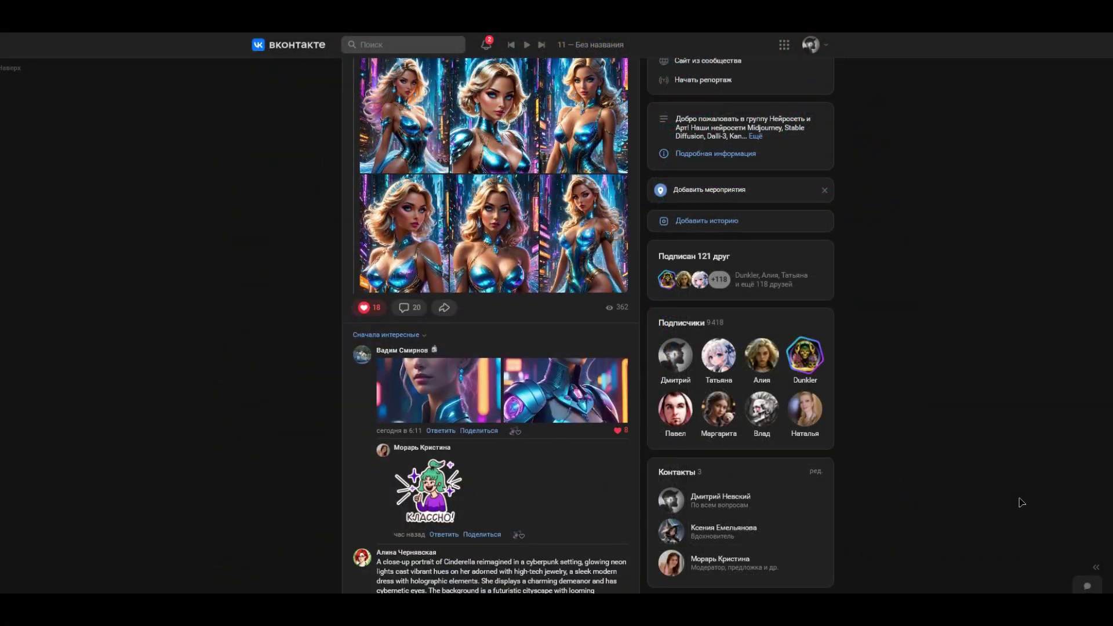
{"action": "scroll", "coordinate": [1022, 502], "scroll_direction": "down", "scroll_amount": 6}
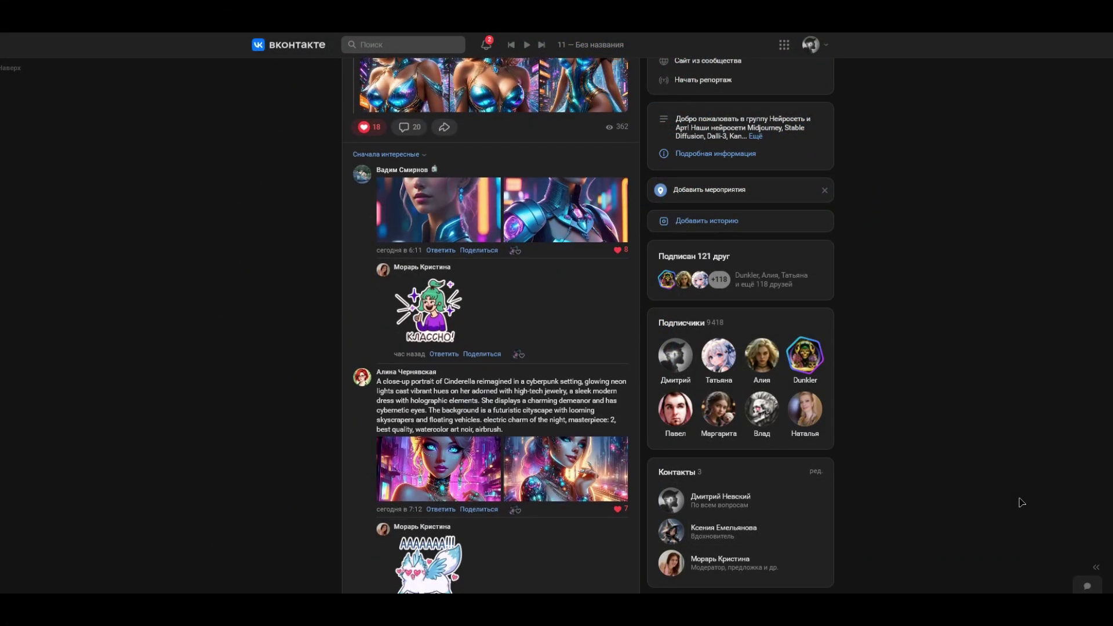
{"action": "scroll", "coordinate": [1021, 502], "scroll_direction": "down", "scroll_amount": 4}
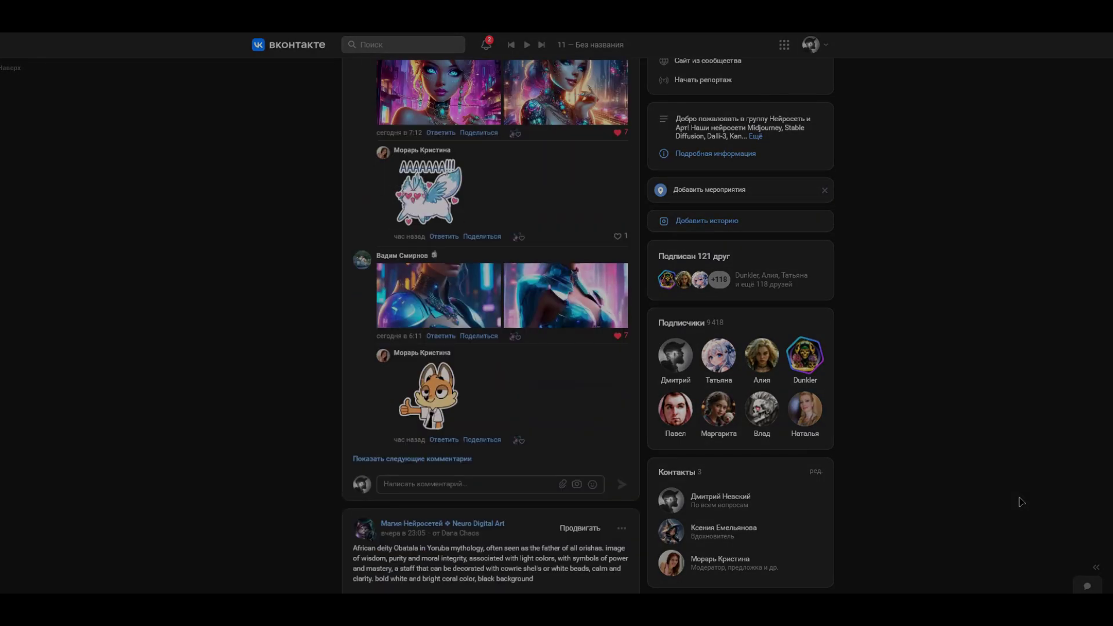